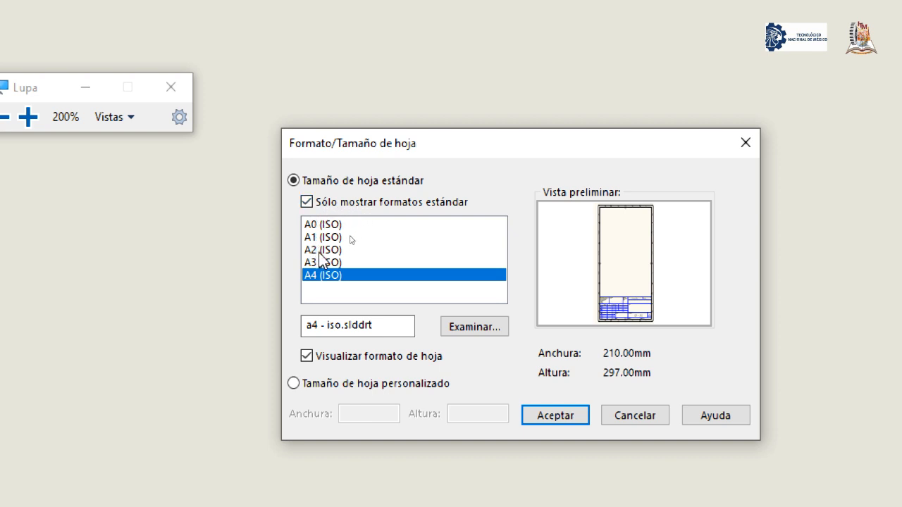
# Review the complete list of sheet formats across all standards, then limit it to the standard formats again
pyautogui.click(308, 203)
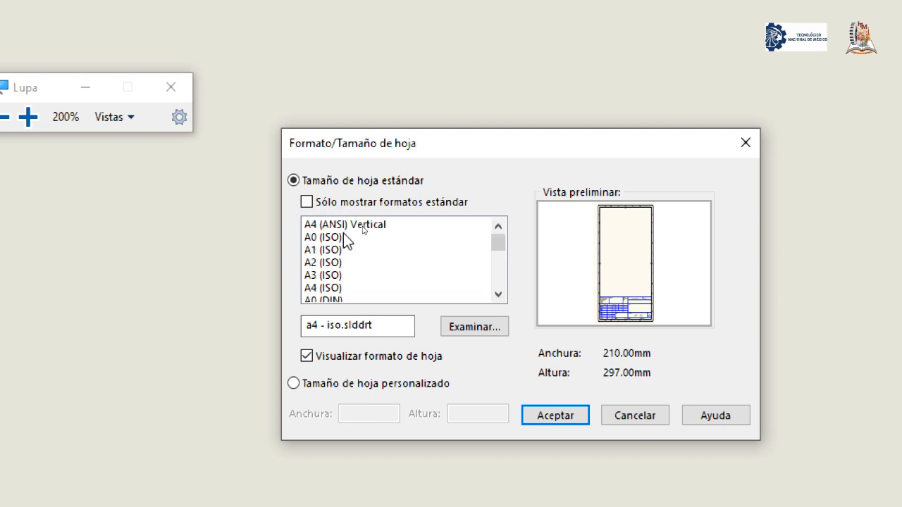
pyautogui.scroll(-3, 344, 230)
pyautogui.scroll(-1, 345, 236)
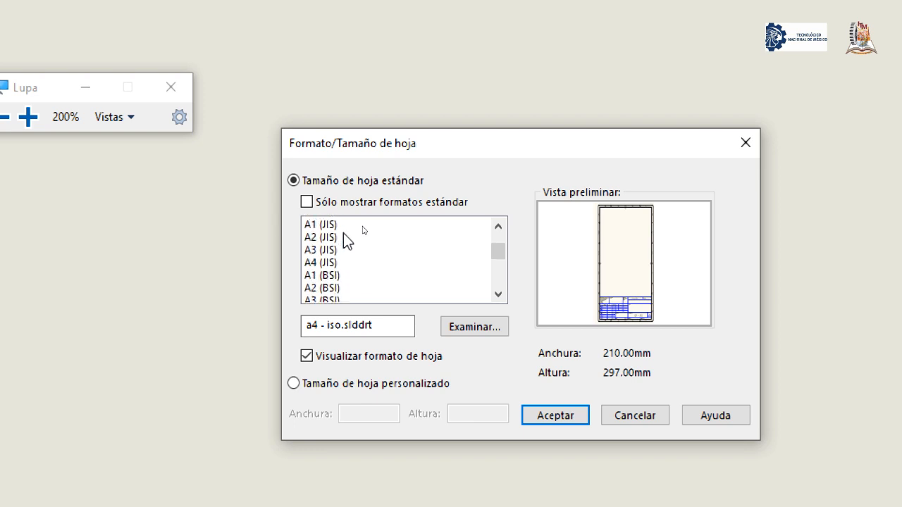
pyautogui.scroll(-4, 345, 235)
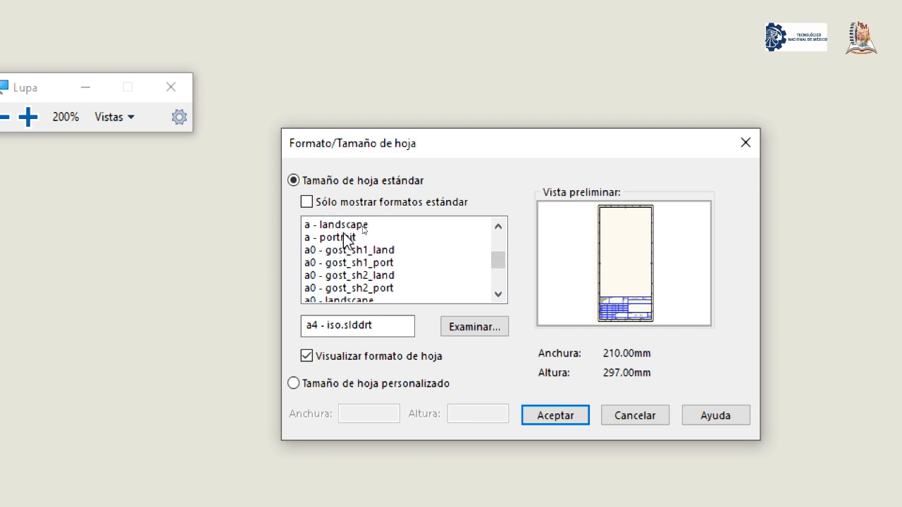
pyautogui.scroll(-3, 343, 233)
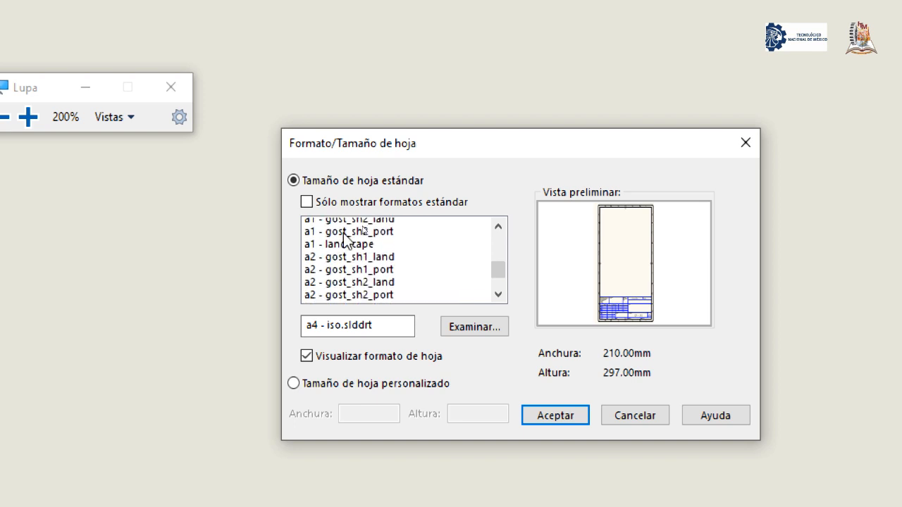
pyautogui.scroll(-5, 343, 233)
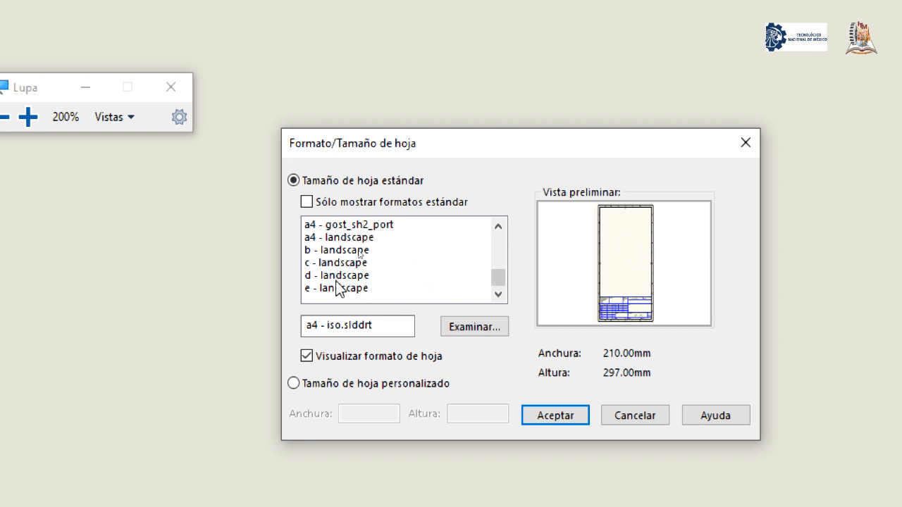
pyautogui.click(307, 202)
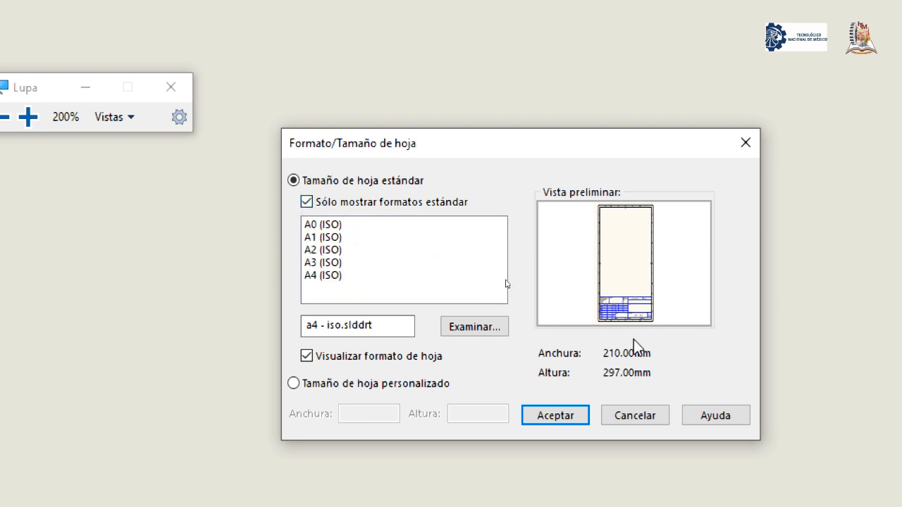
# Preview the standard ISO sheet sizes one after another, from A0 to A4
pyautogui.click(329, 226)
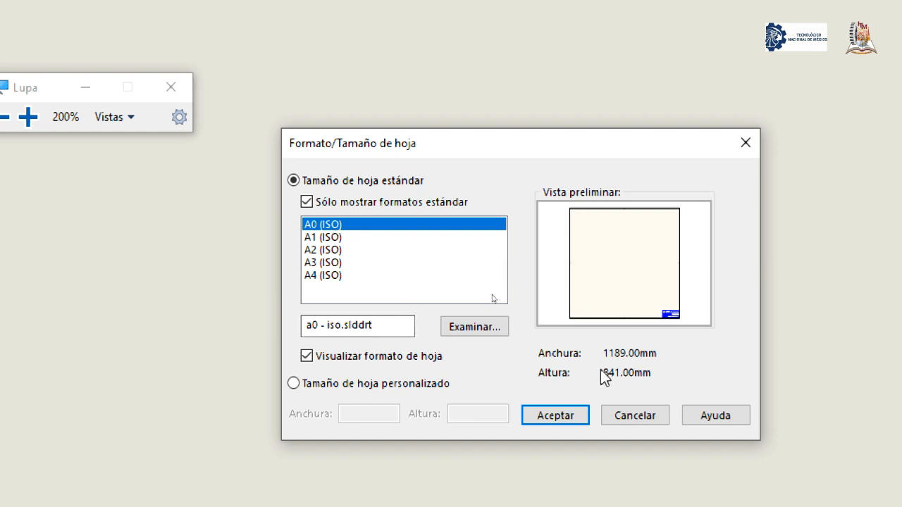
pyautogui.press('Down')
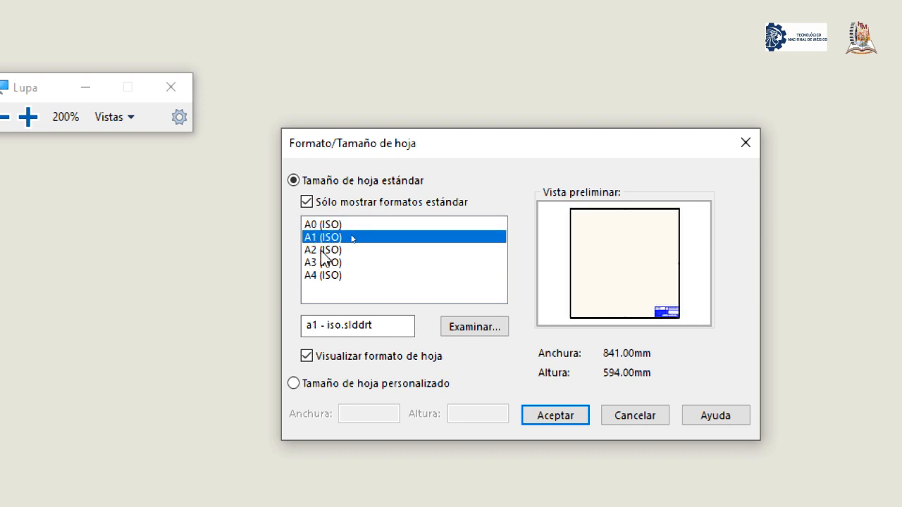
pyautogui.press('Down')
pyautogui.press('Down')
pyautogui.click(320, 275)
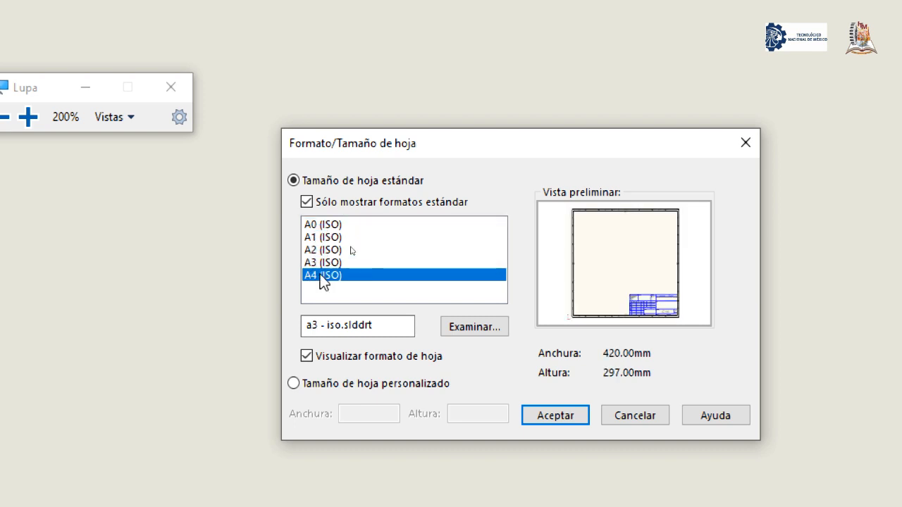
# Compare the width and height of the A0 (ISO) and A1 (ISO) sheets
pyautogui.click(354, 226)
pyautogui.click(324, 235)
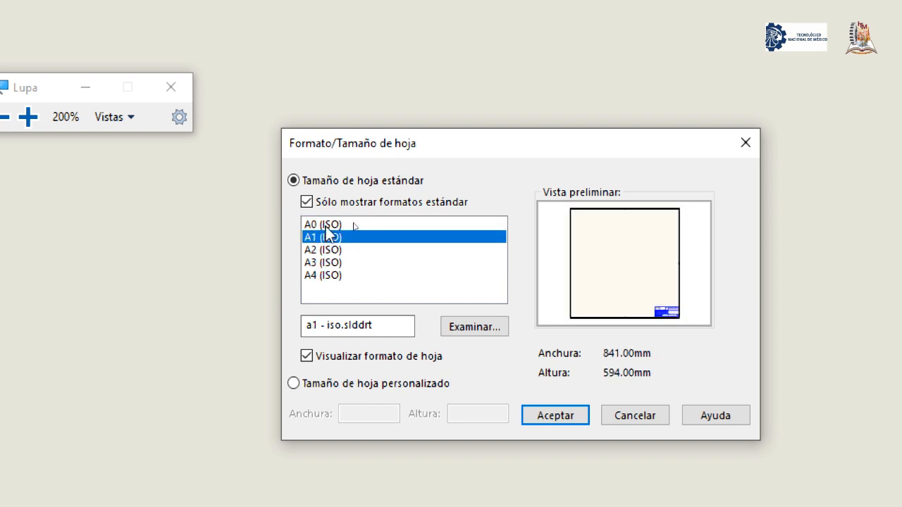
pyautogui.click(327, 226)
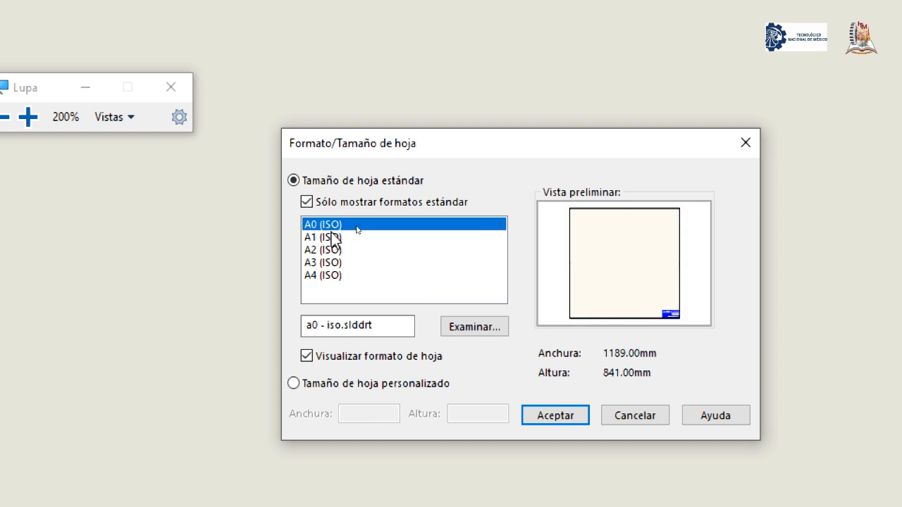
pyautogui.click(332, 237)
pyautogui.click(356, 226)
pyautogui.click(311, 238)
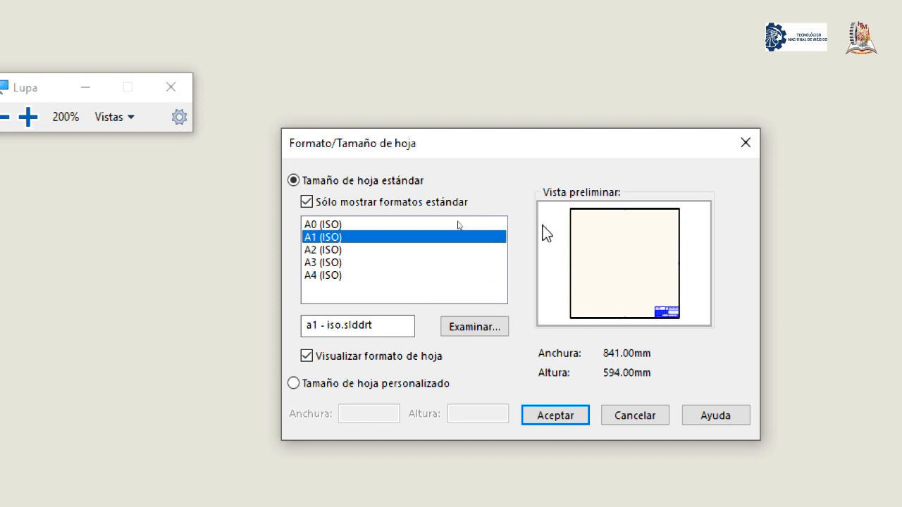
pyautogui.click(352, 224)
pyautogui.click(352, 233)
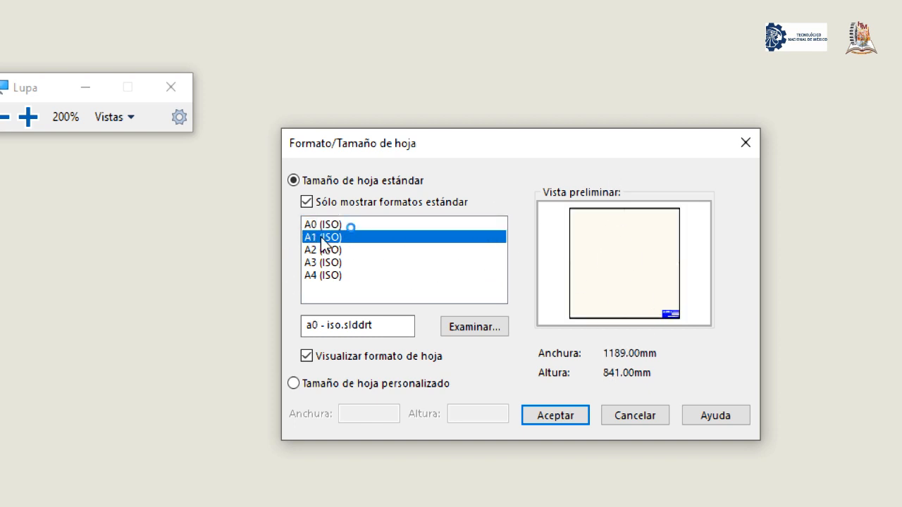
pyautogui.click(357, 224)
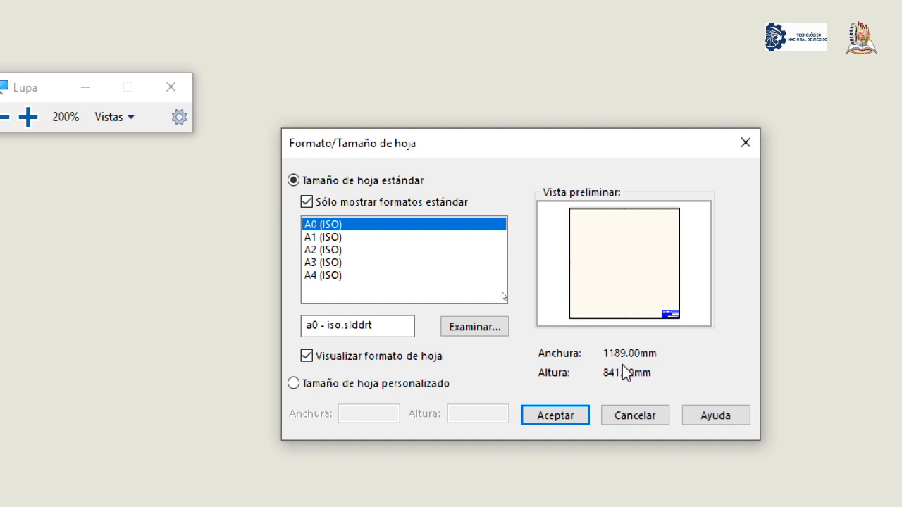
pyautogui.click(327, 237)
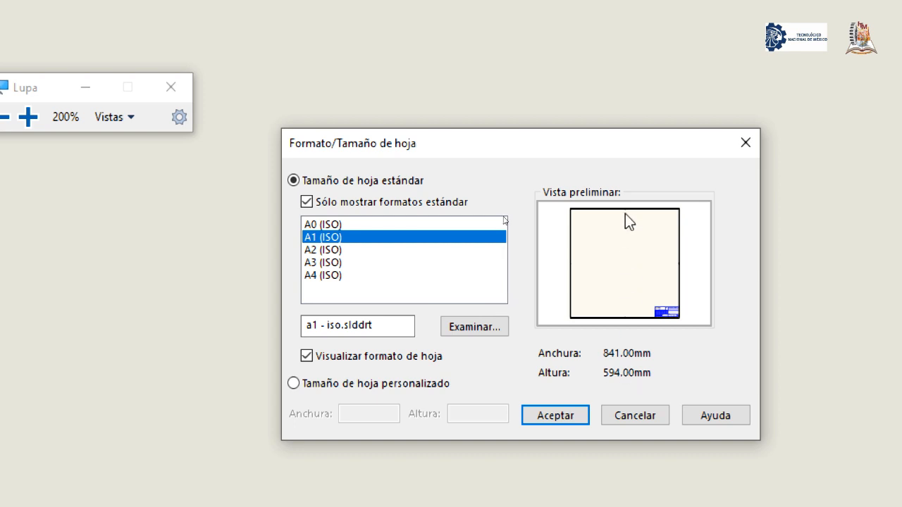
pyautogui.click(342, 224)
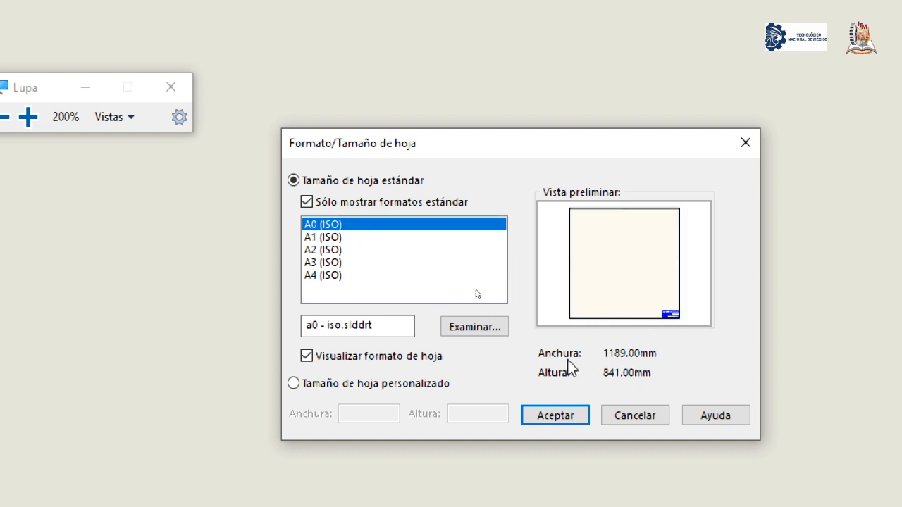
# Check the width, height and preview of the A1, A2, A3 and A4 (ISO) sheets in turn
pyautogui.click(315, 237)
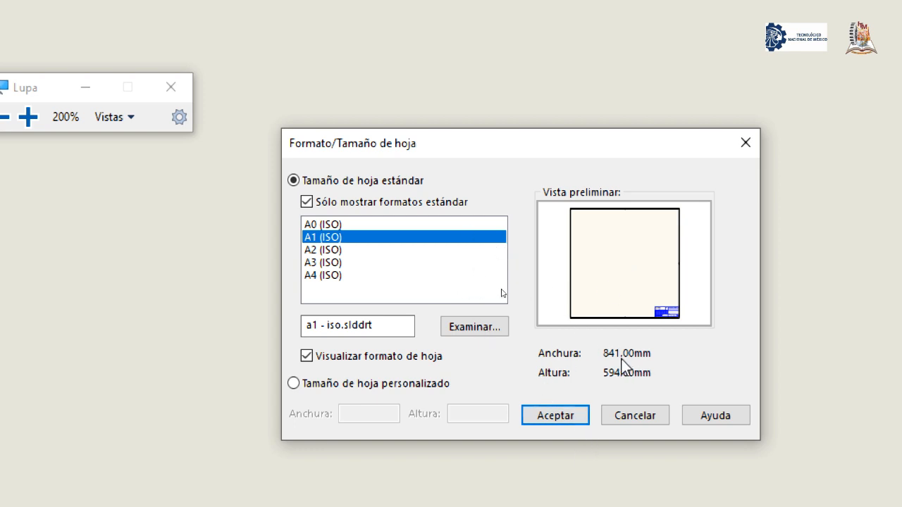
pyautogui.click(311, 251)
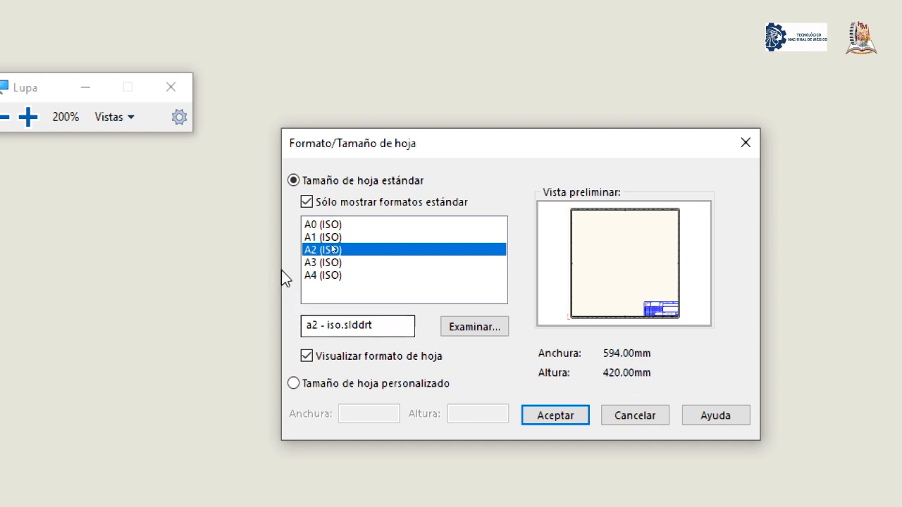
pyautogui.click(339, 262)
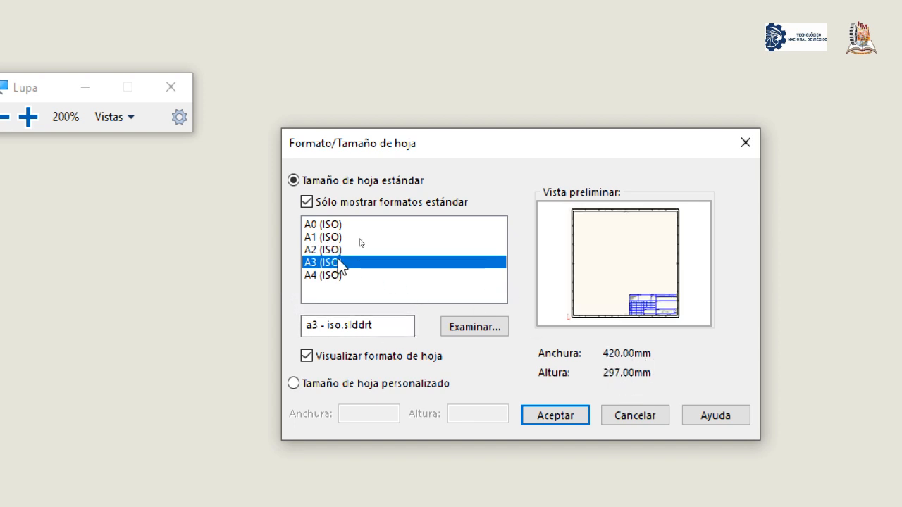
pyautogui.click(344, 274)
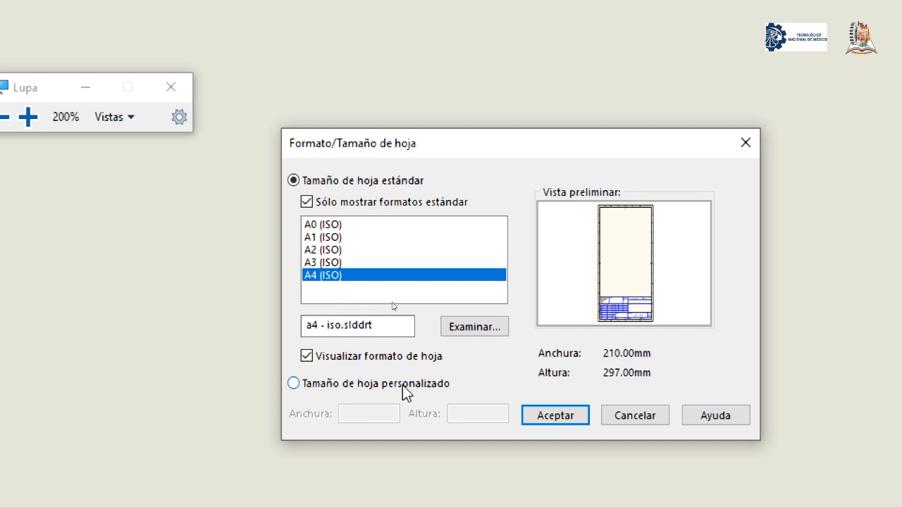
# Create the drawing with a custom sheet size 216 mm wide and 279 mm high
pyautogui.click(293, 384)
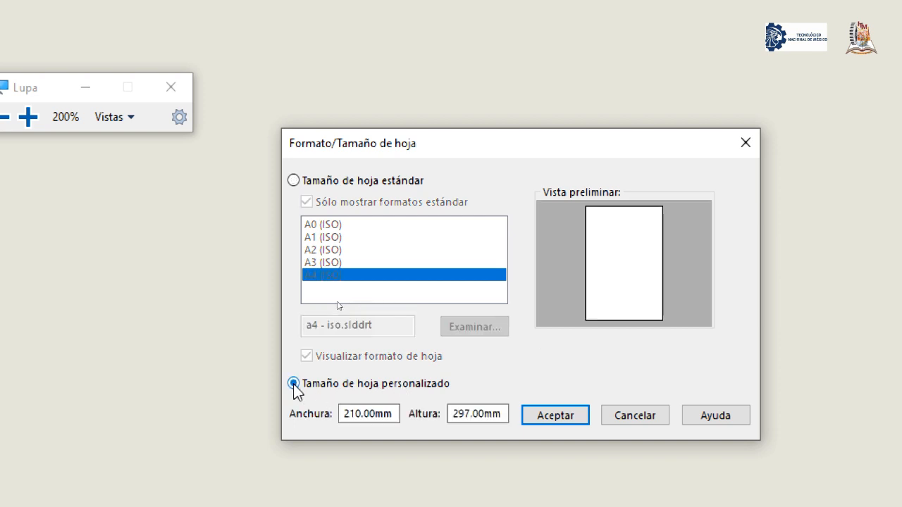
pyautogui.moveTo(395, 416); pyautogui.dragTo(326, 420)
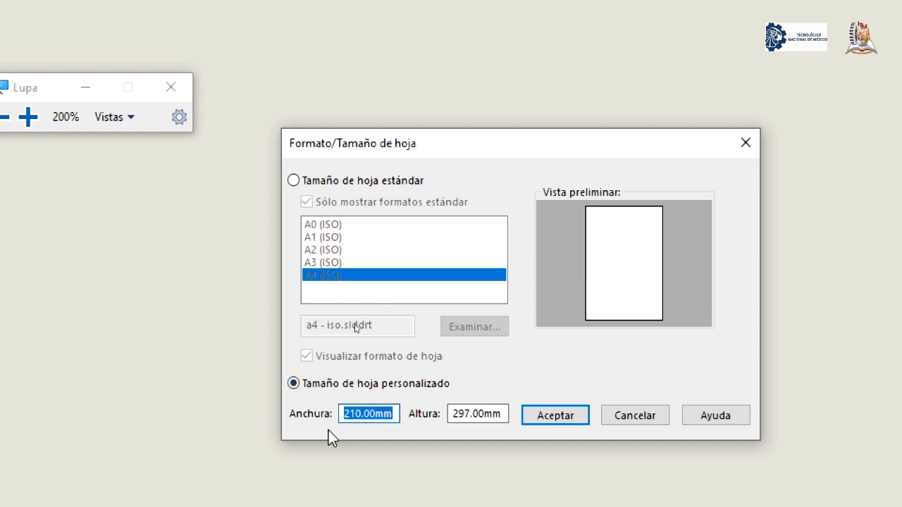
pyautogui.write('216')
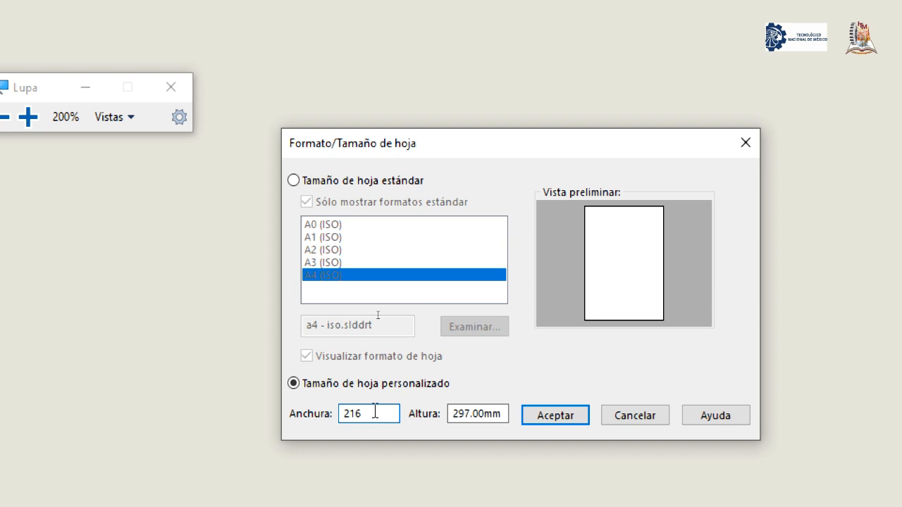
pyautogui.moveTo(501, 416); pyautogui.dragTo(445, 413)
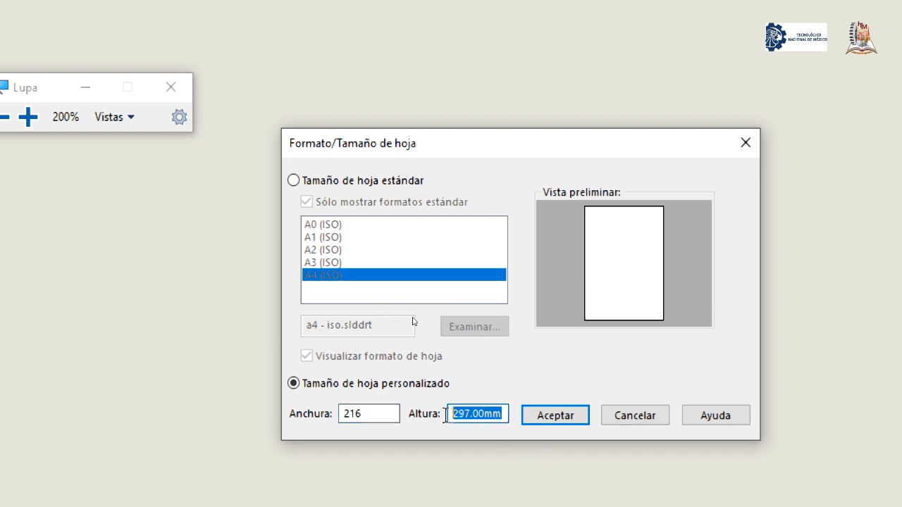
pyautogui.write('279')
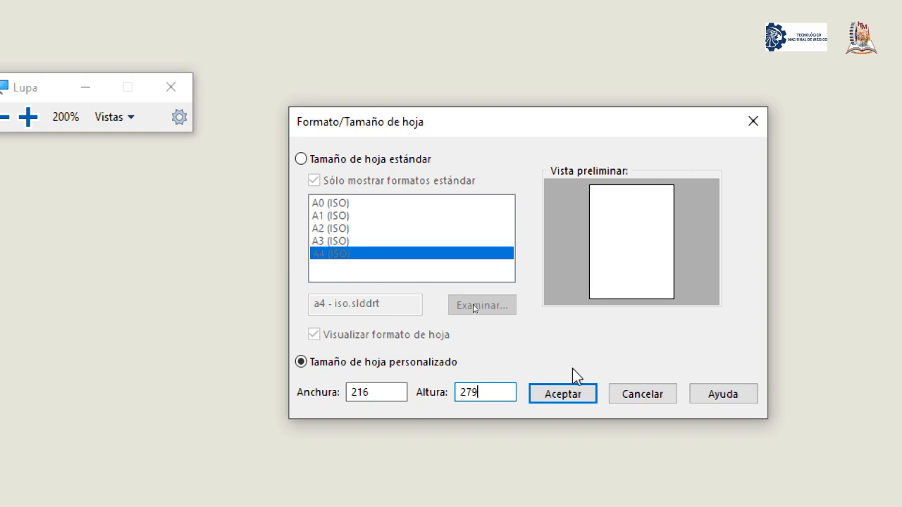
pyautogui.click(567, 395)
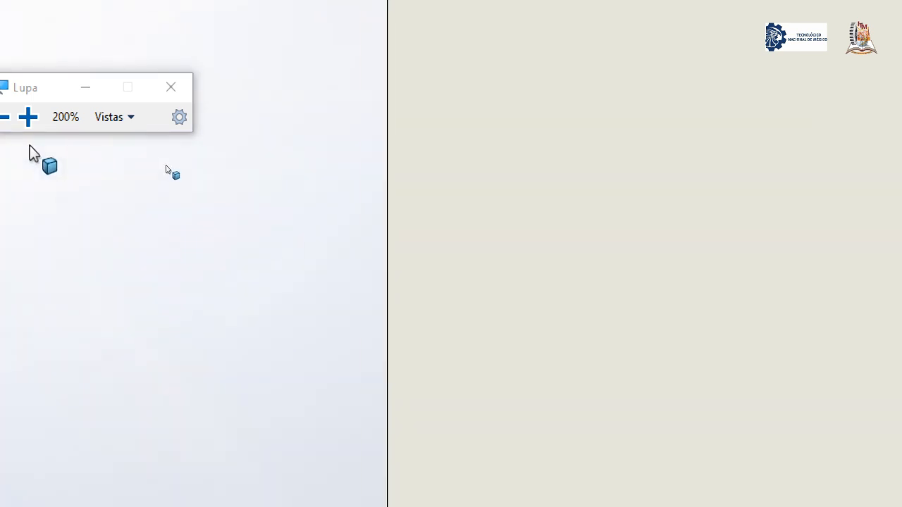
# Return the screen magnifier to 100%, minimize it, and cancel the Model View command without inserting a part
pyautogui.click(4, 117)
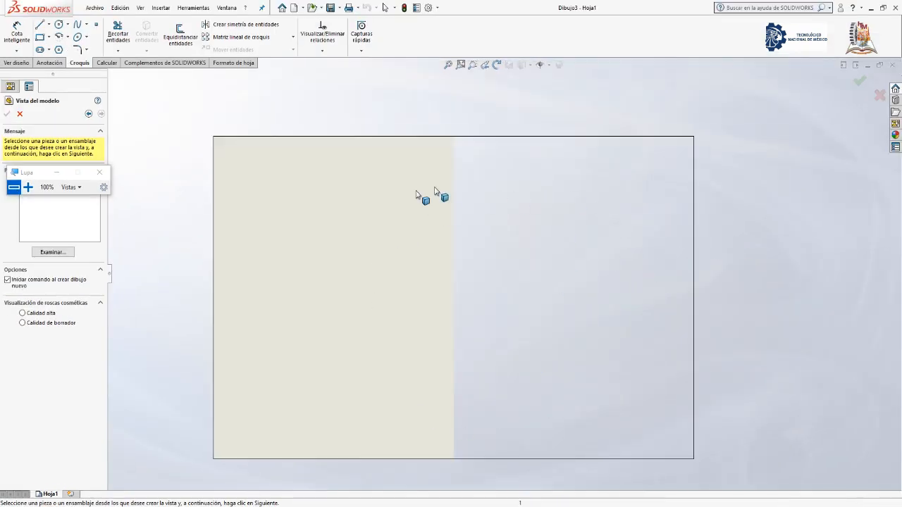
pyautogui.click(56, 173)
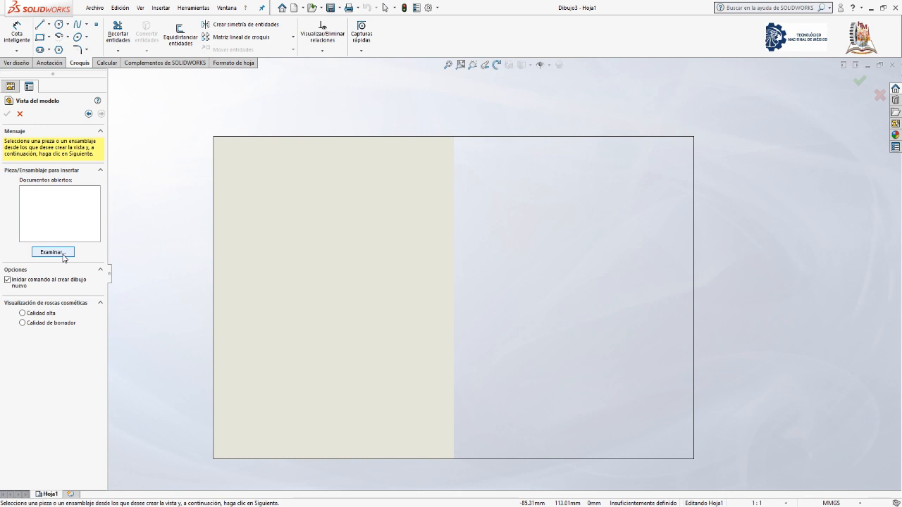
pyautogui.click(19, 113)
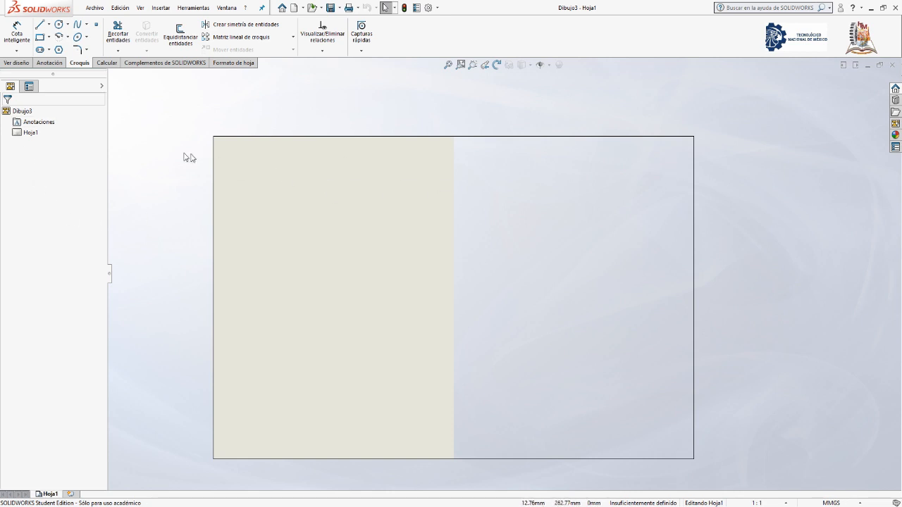
# Open the sheet format of Hoja1 for editing
pyautogui.click(31, 133)
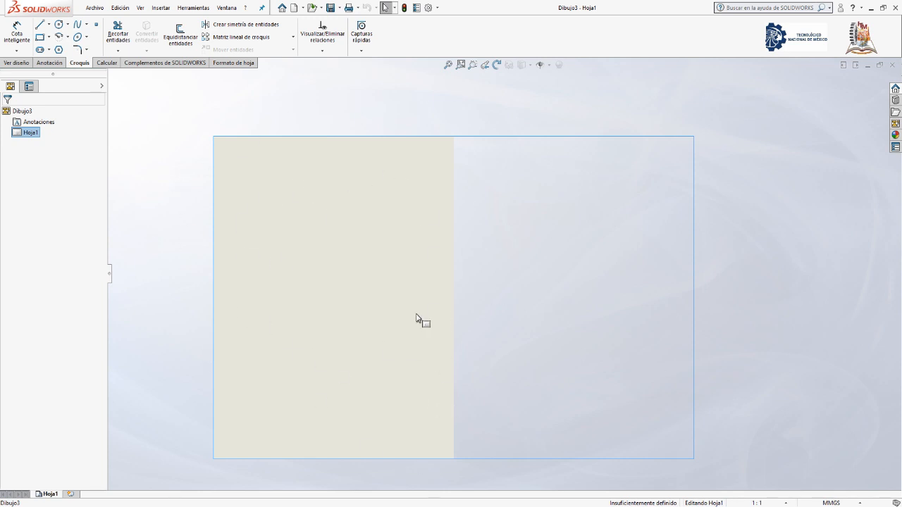
pyautogui.rightClick(28, 138)
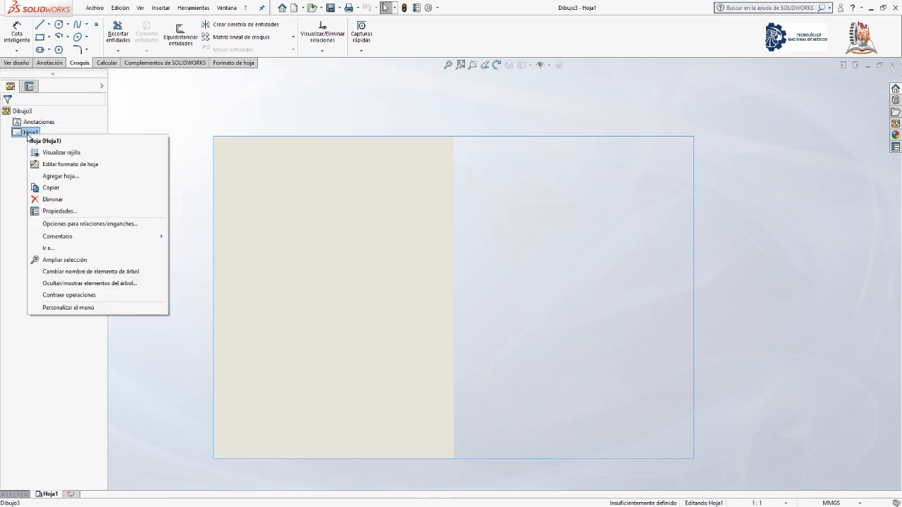
pyautogui.click(69, 166)
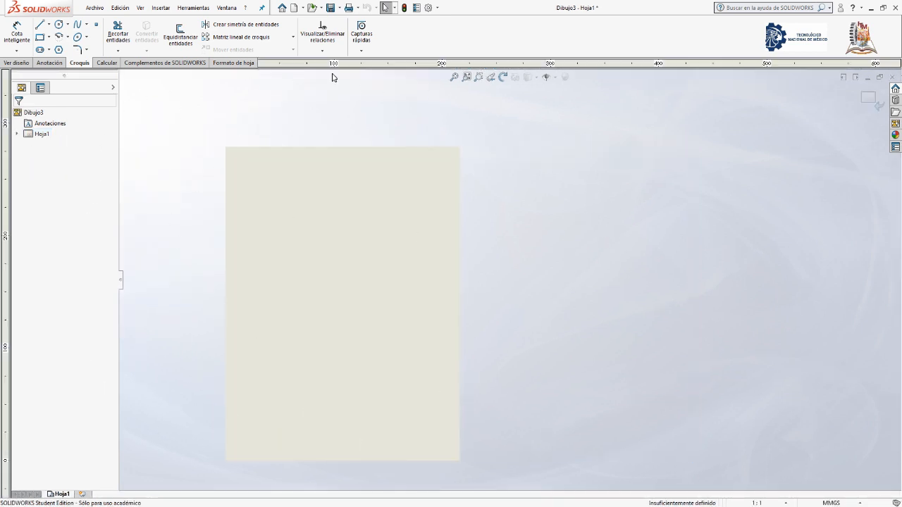
# Expand Hoja1 and its sheet format in the drawing tree, and widen the tree to show the full item names
pyautogui.click(18, 134)
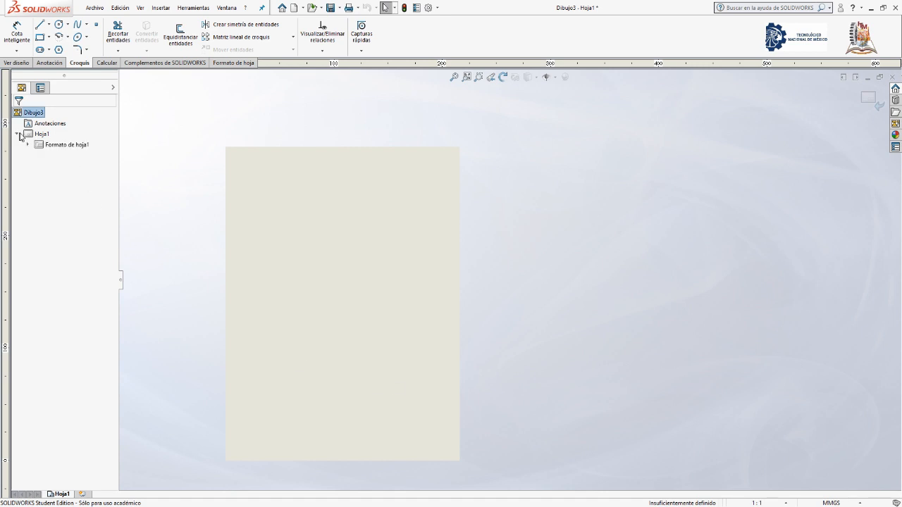
pyautogui.click(28, 145)
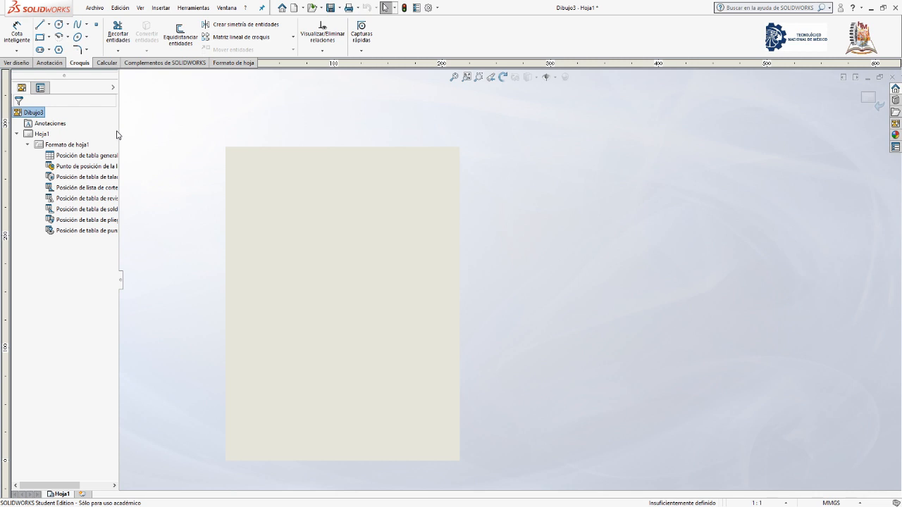
pyautogui.moveTo(118, 131); pyautogui.dragTo(181, 131)
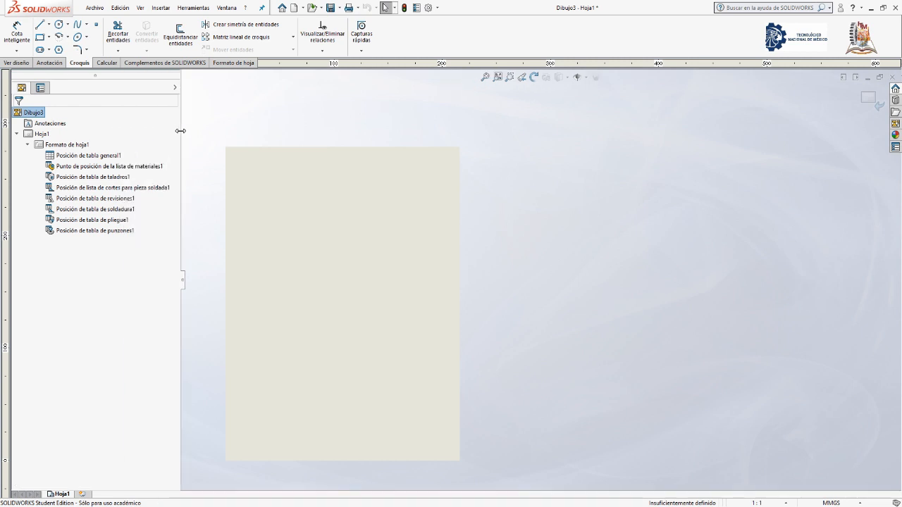
pyautogui.click(67, 144)
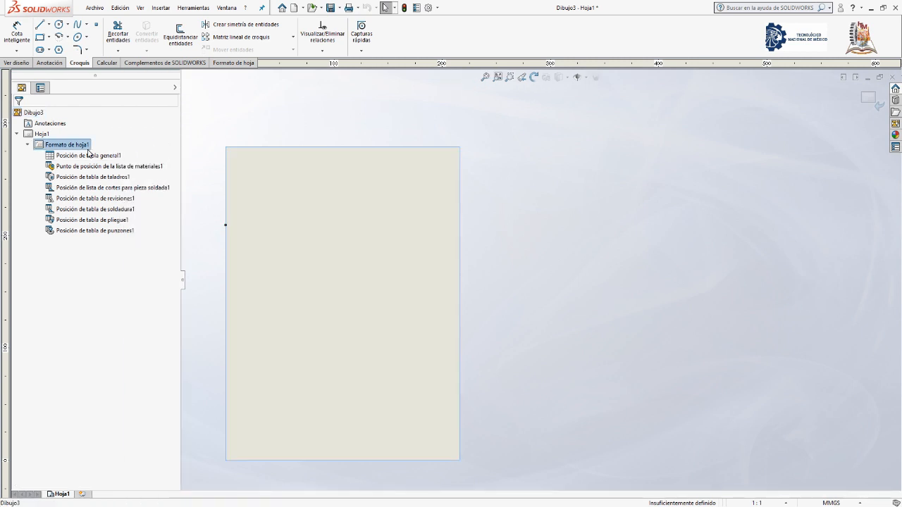
pyautogui.click(27, 144)
pyautogui.click(27, 145)
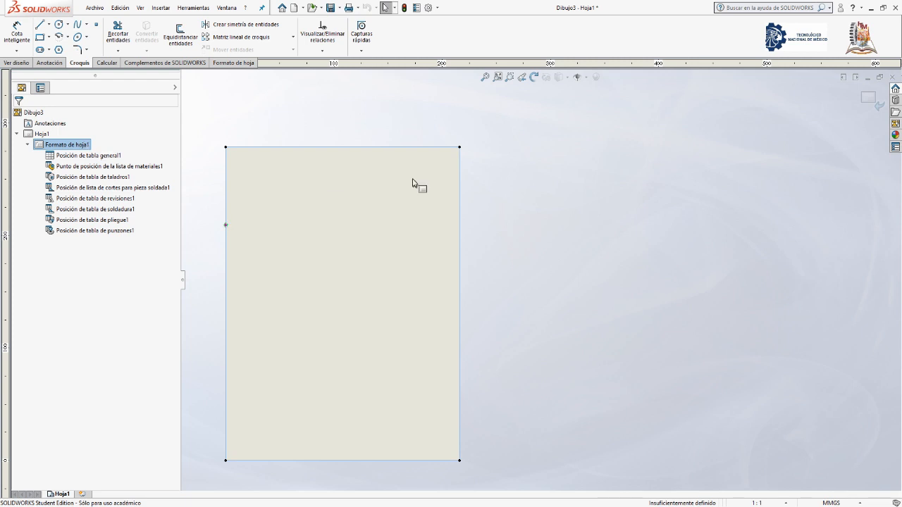
pyautogui.scroll(4, 447, 250)
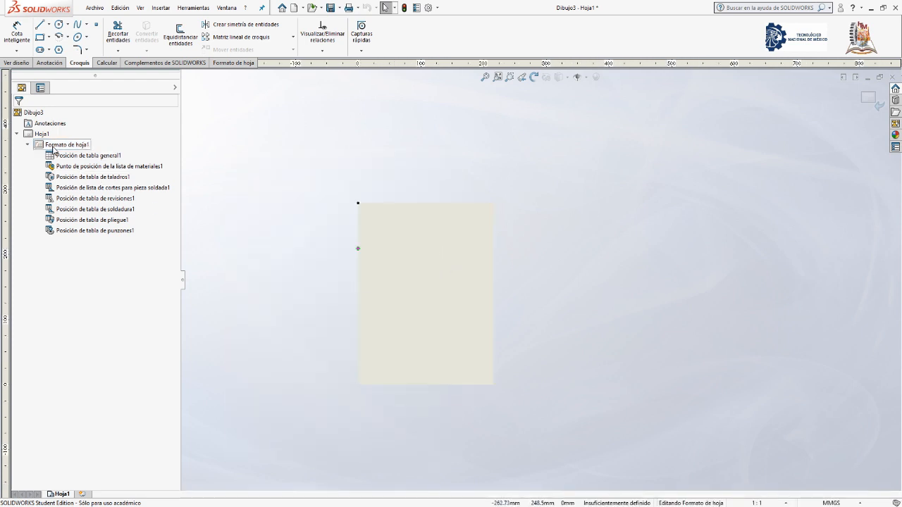
pyautogui.scroll(-3, 430, 260)
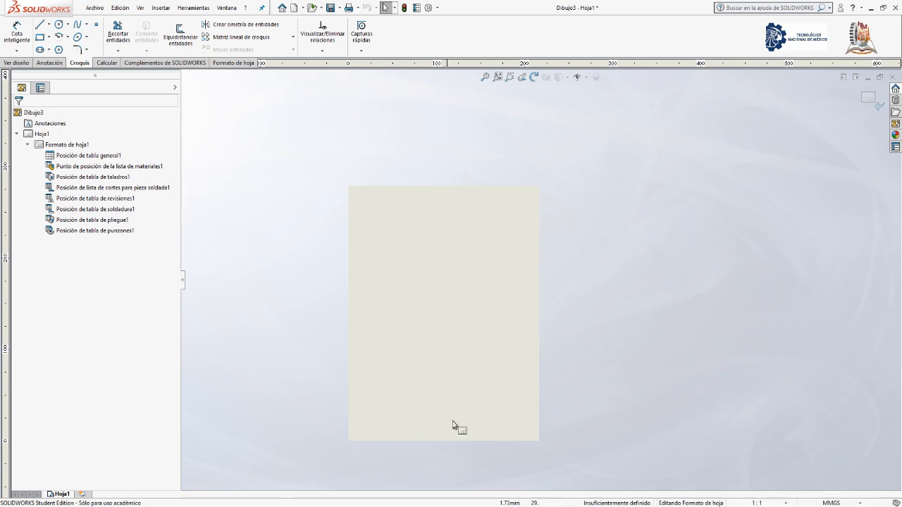
pyautogui.scroll(-1, 436, 339)
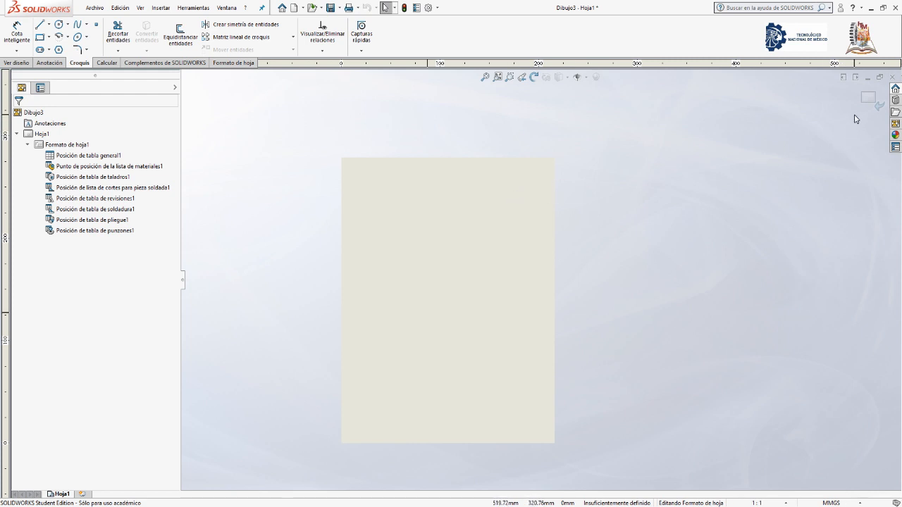
# In File Explorer, open the PARTE 2-1 PDF from Documents > Tecnologico > Manual de Practicas de dibujo > PLANOS PDF
pyautogui.click(228, 504)
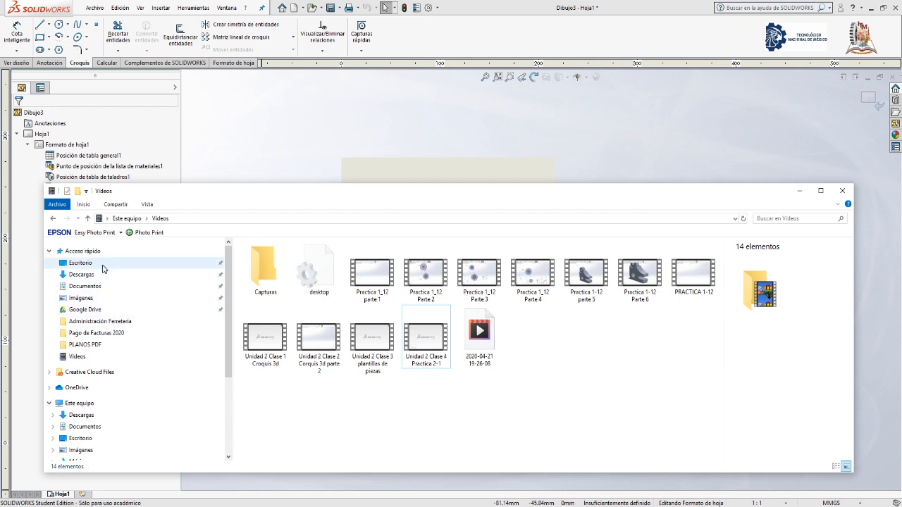
pyautogui.click(103, 287)
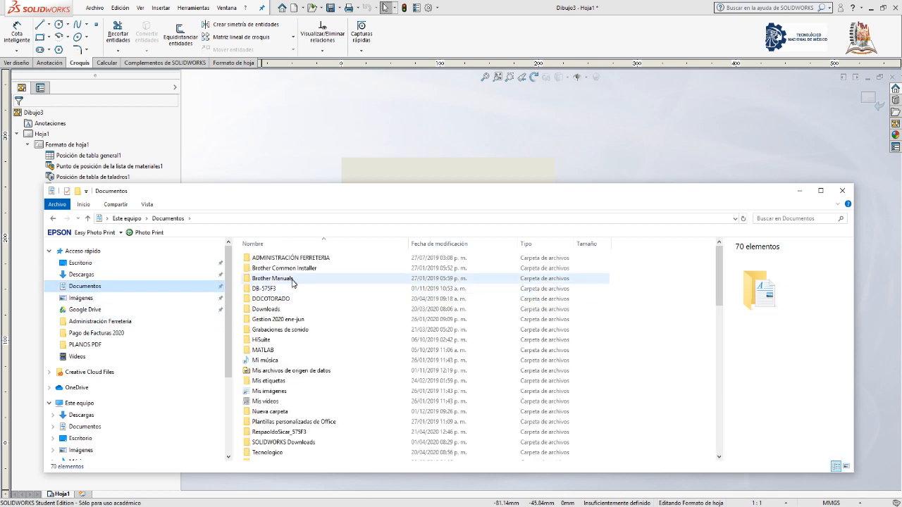
pyautogui.scroll(-1, 285, 421)
pyautogui.doubleClick(274, 428)
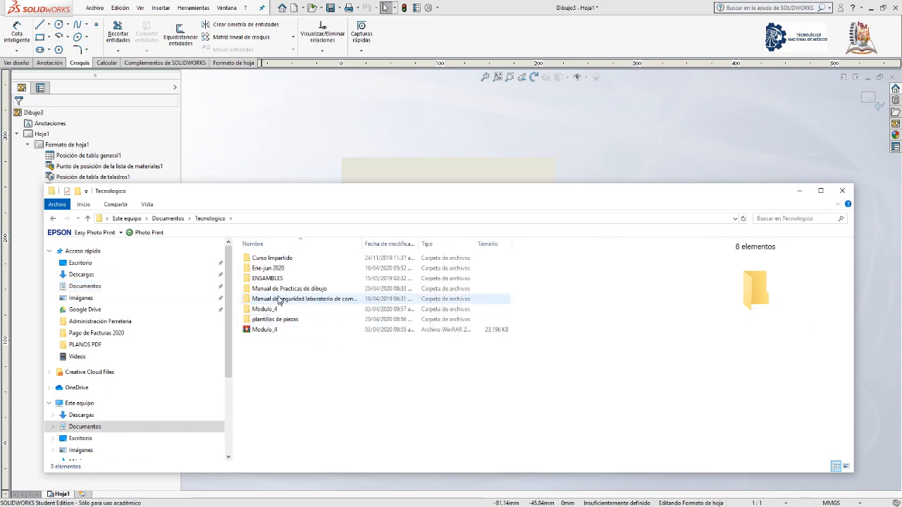
pyautogui.doubleClick(281, 289)
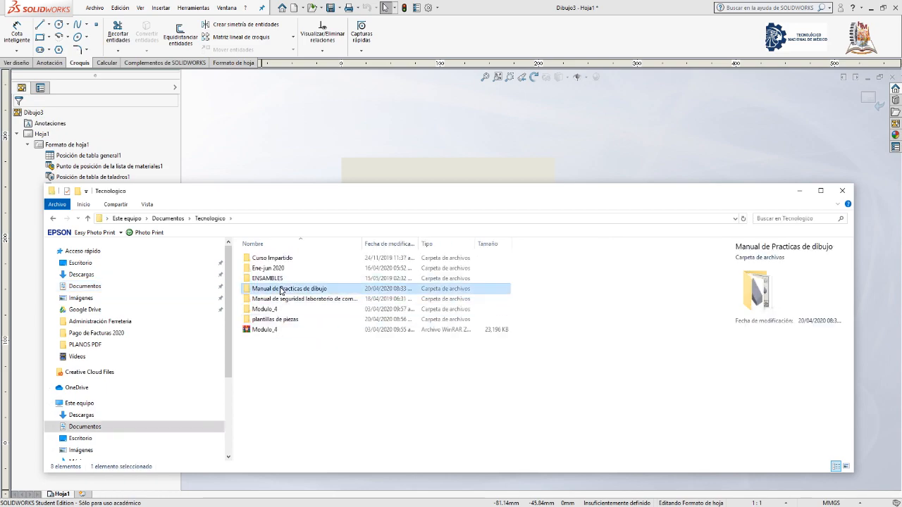
pyautogui.doubleClick(287, 269)
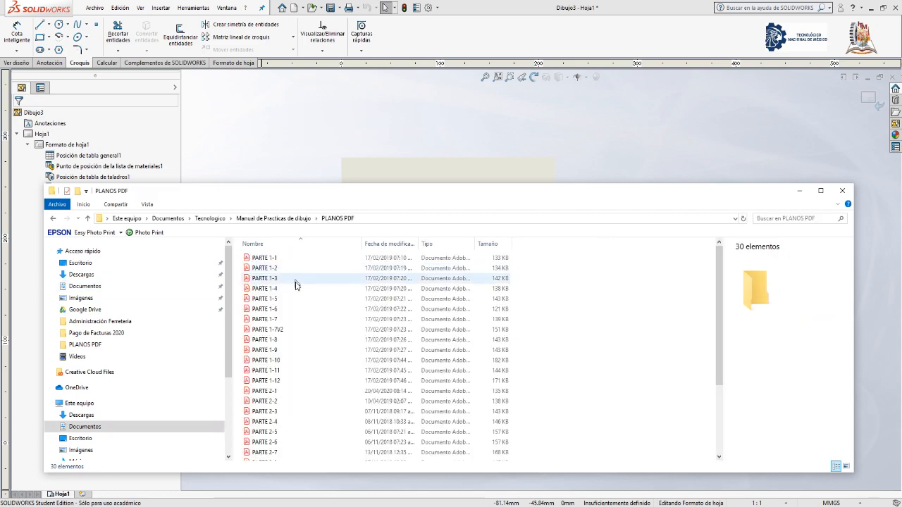
pyautogui.scroll(-3, 294, 362)
pyautogui.click(275, 294)
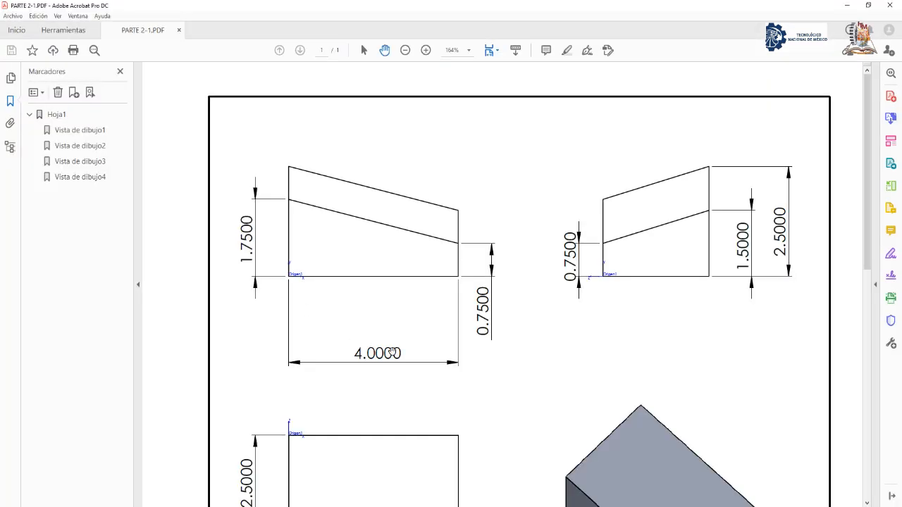
# Examine the physical properties and title block in the PARTE 2-1 PDF, and return to the SOLIDWORKS drawing
pyautogui.scroll(-10, 445, 325)
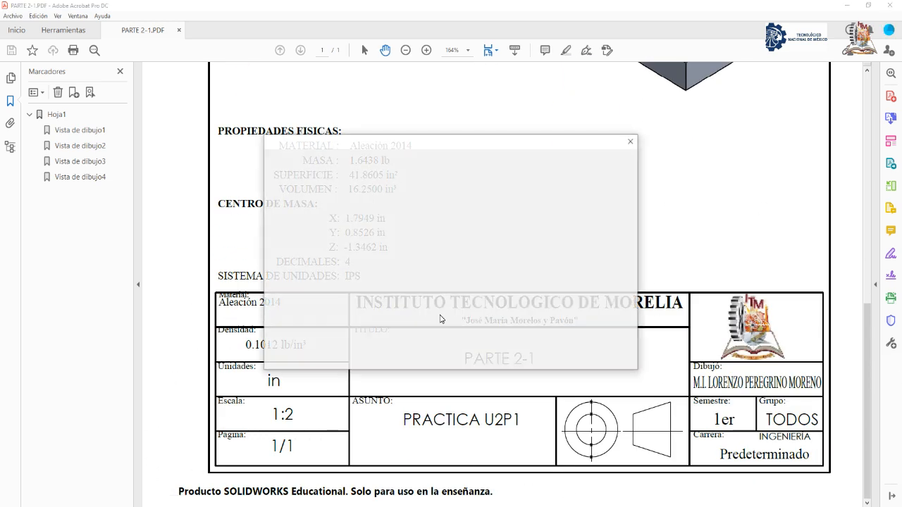
pyautogui.click(631, 141)
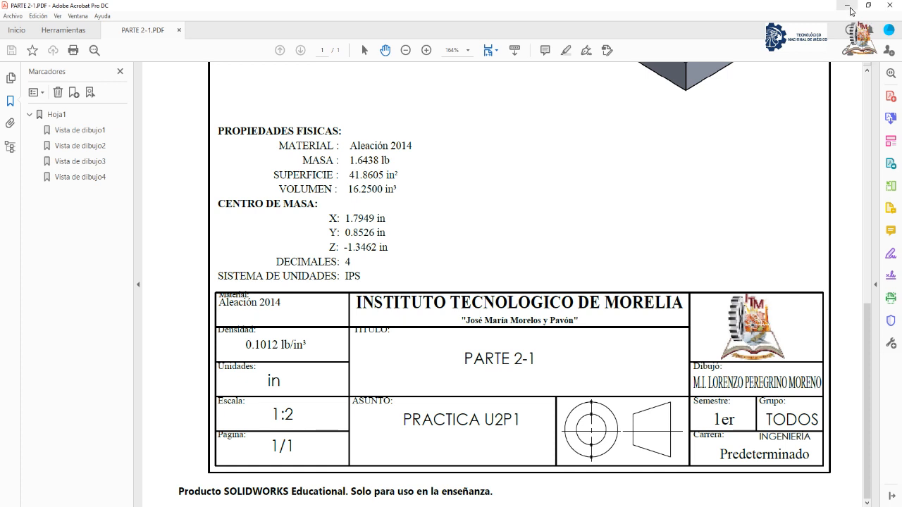
pyautogui.click(849, 6)
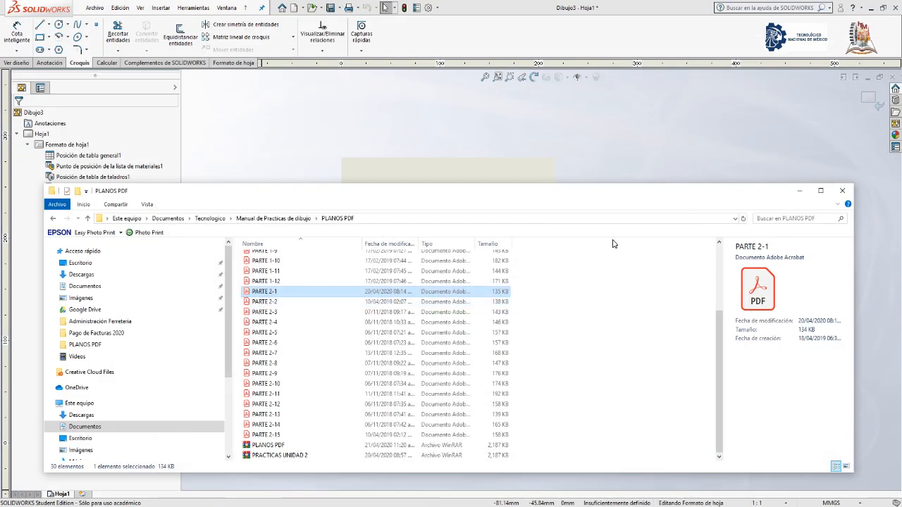
pyautogui.click(799, 192)
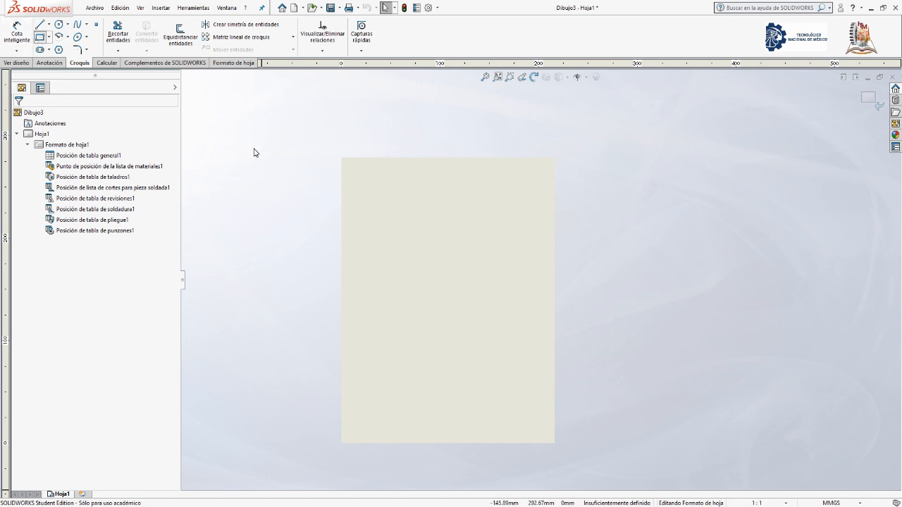
# Sketch a corner rectangle about 170 mm wide and 234 mm high inside the sheet
pyautogui.click(362, 177)
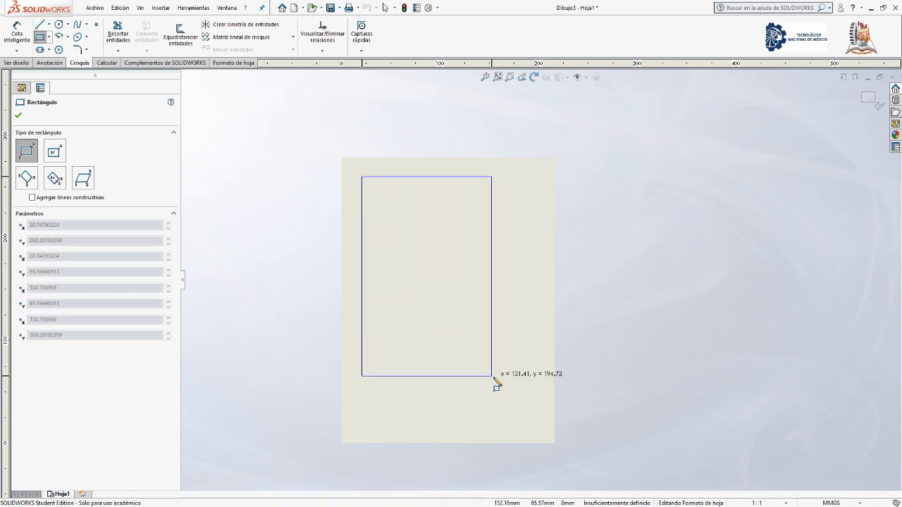
pyautogui.click(531, 416)
pyautogui.click(18, 114)
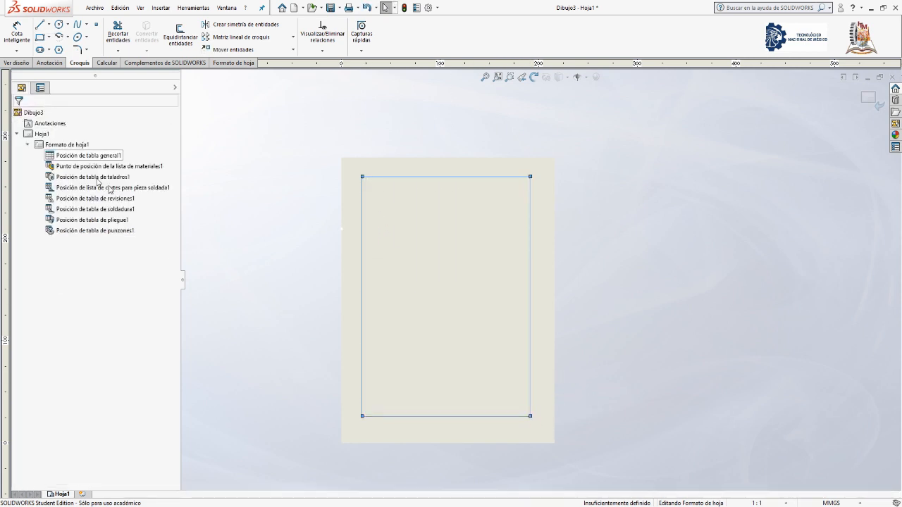
pyautogui.click(249, 234)
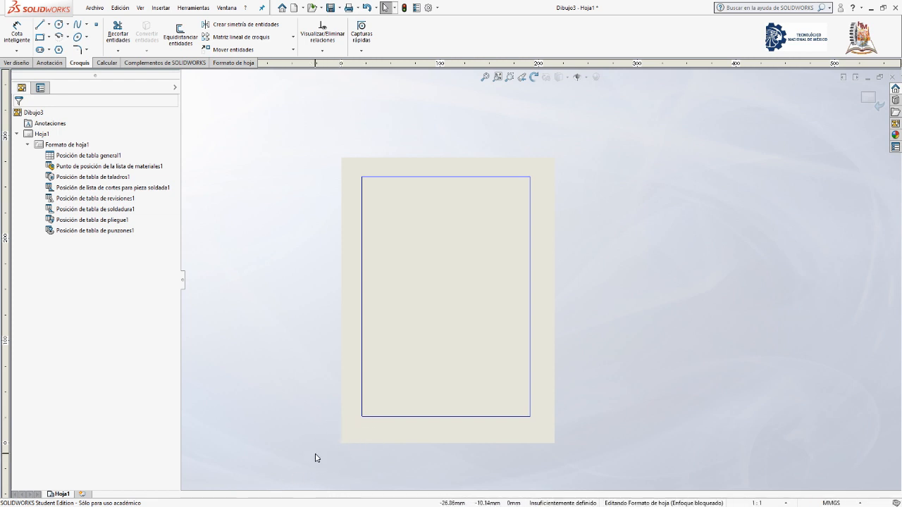
# Set the rectangle's lower-left corner coordinates to X 0 and Y 0
pyautogui.click(362, 418)
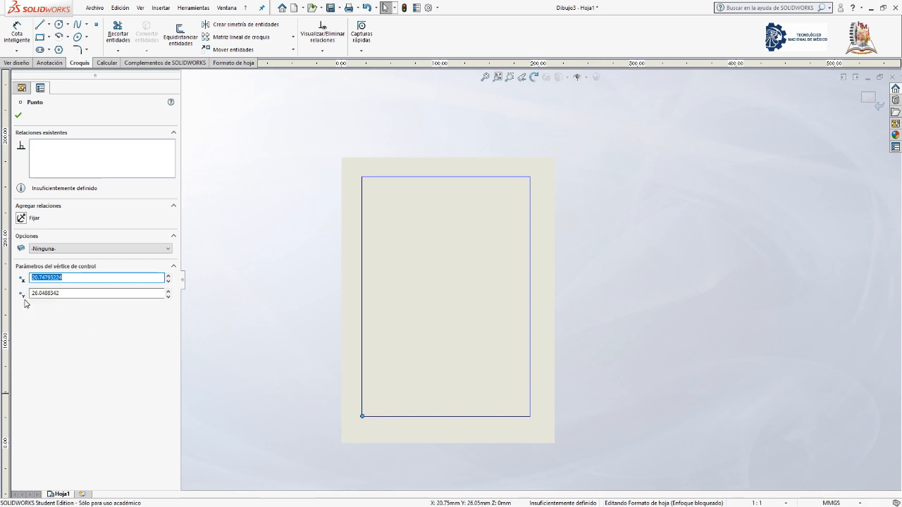
pyautogui.click(63, 279)
pyautogui.moveTo(76, 277); pyautogui.dragTo(30, 278)
pyautogui.write('0')
pyautogui.press('Return')
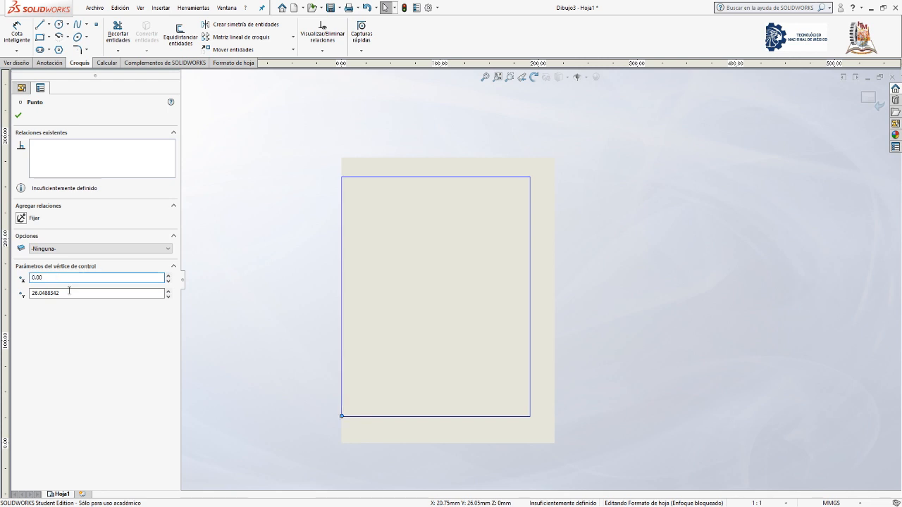
pyautogui.click(69, 291)
pyautogui.moveTo(69, 292); pyautogui.dragTo(30, 292)
pyautogui.write('0')
pyautogui.press('Return')
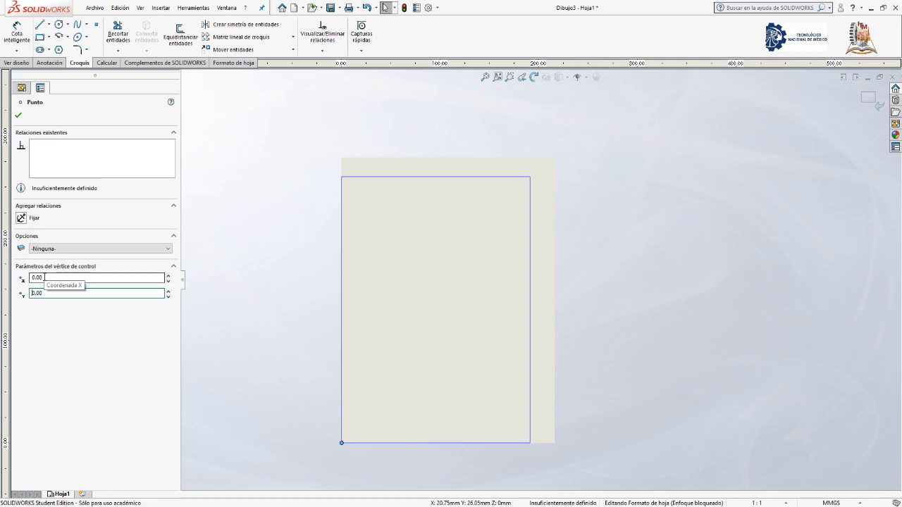
# Set the rectangle's upper-right corner coordinates to X 216 and Y 279
pyautogui.click(530, 177)
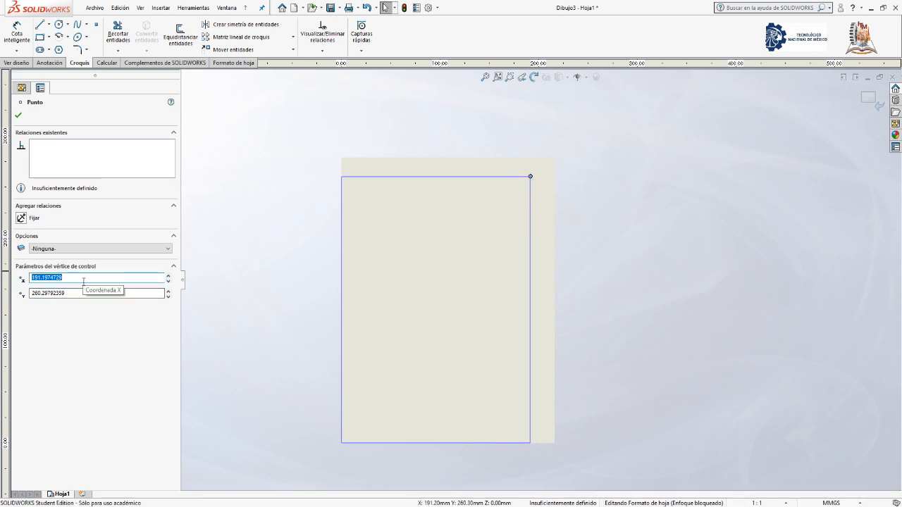
pyautogui.write('216')
pyautogui.press('Return')
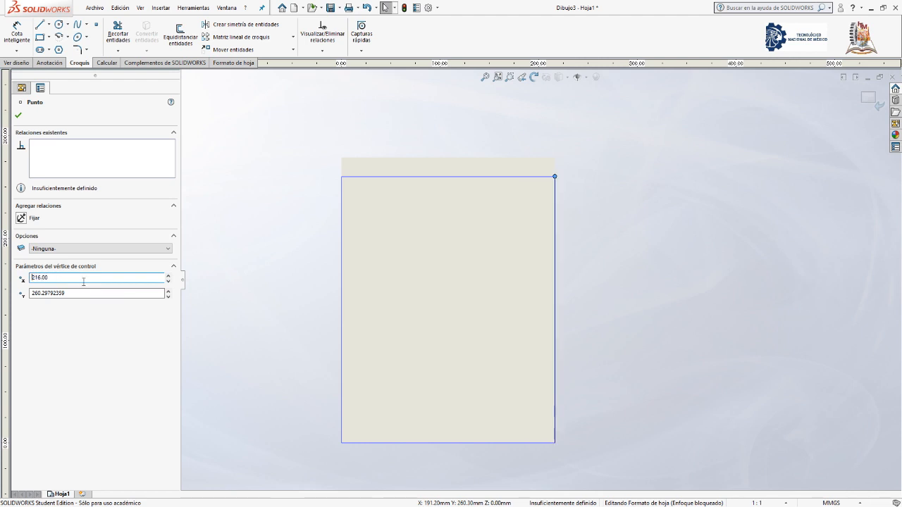
pyautogui.click(77, 292)
pyautogui.doubleClick(77, 293)
pyautogui.write('27')
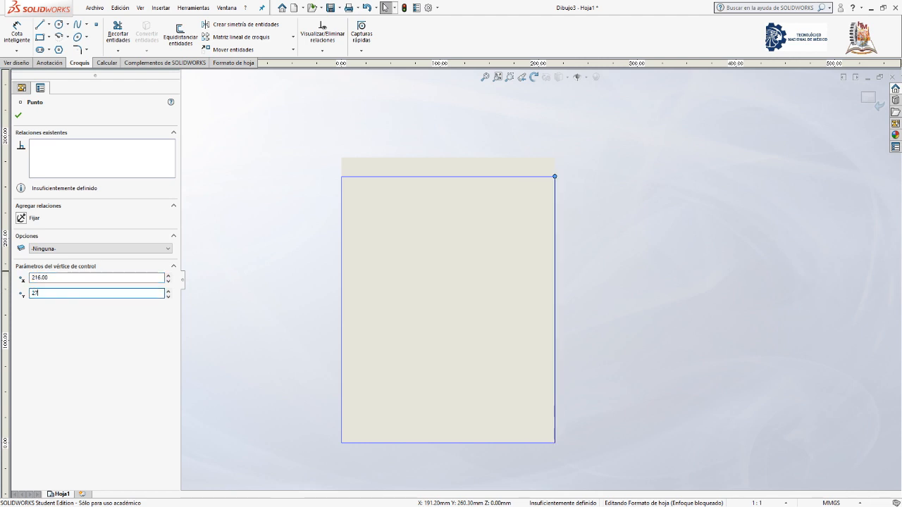
pyautogui.write('9')
pyautogui.press('Return')
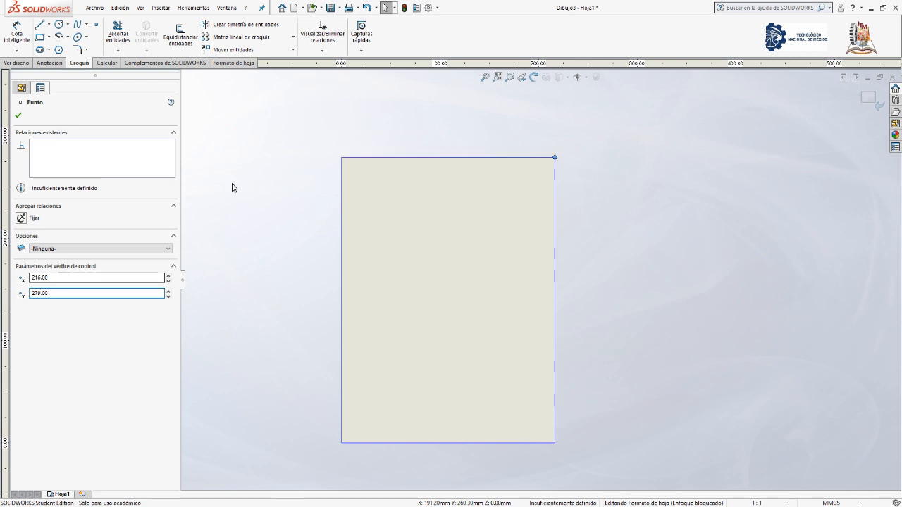
pyautogui.click(19, 117)
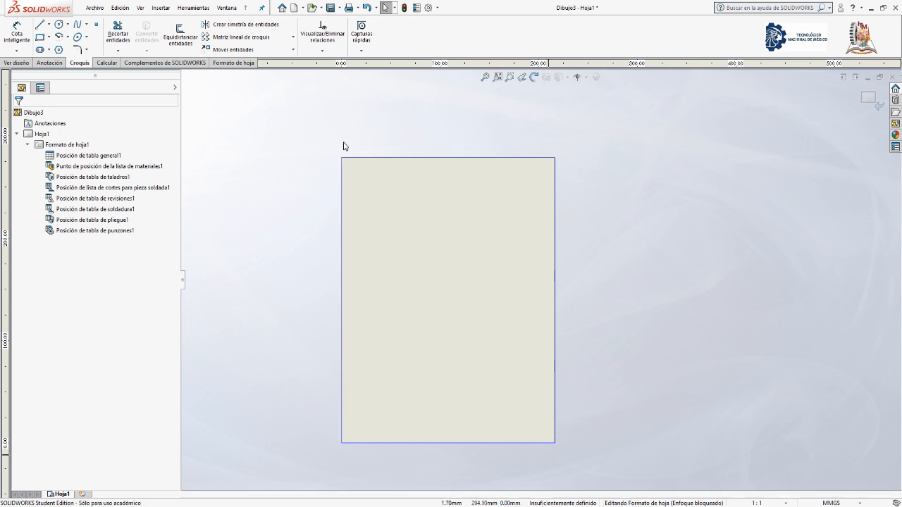
# Move the rectangle's upper-right corner inward to about X 174, Y 227, and set it back to X 216, Y 279
pyautogui.click(555, 159)
pyautogui.moveTo(554, 161)
pyautogui.mouseDown()
pyautogui.moveTo(455, 230)
pyautogui.moveTo(418, 337)
pyautogui.moveTo(517, 245)
pyautogui.moveTo(479, 224)
pyautogui.moveTo(515, 210)
pyautogui.mouseUp()
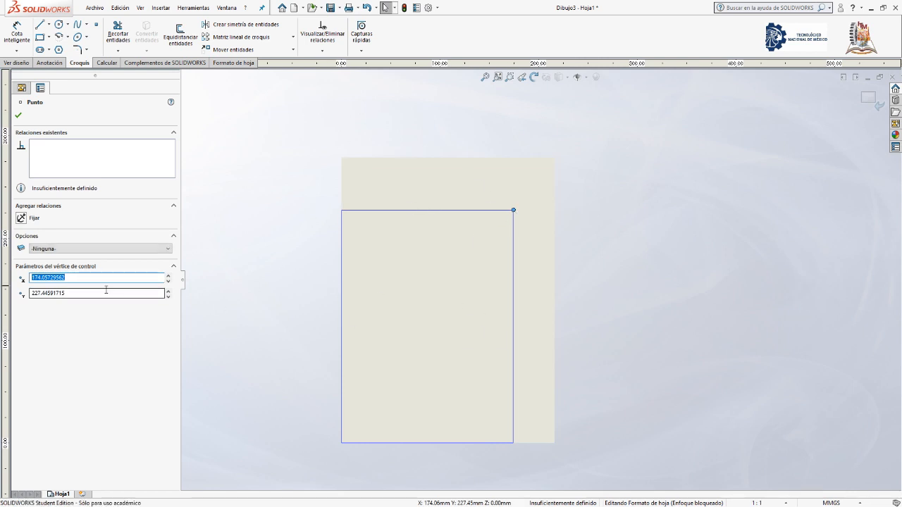
pyautogui.write('216')
pyautogui.press('Return')
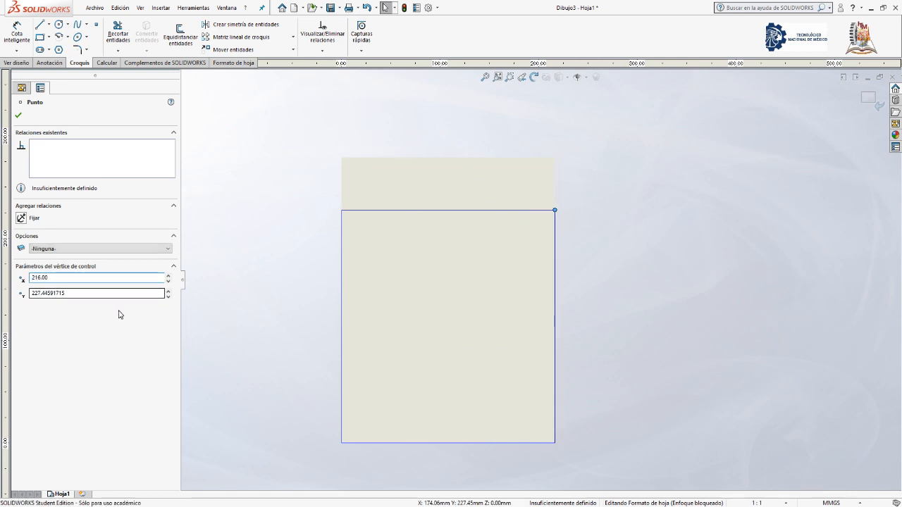
pyautogui.moveTo(72, 293); pyautogui.dragTo(51, 292)
pyautogui.write('279')
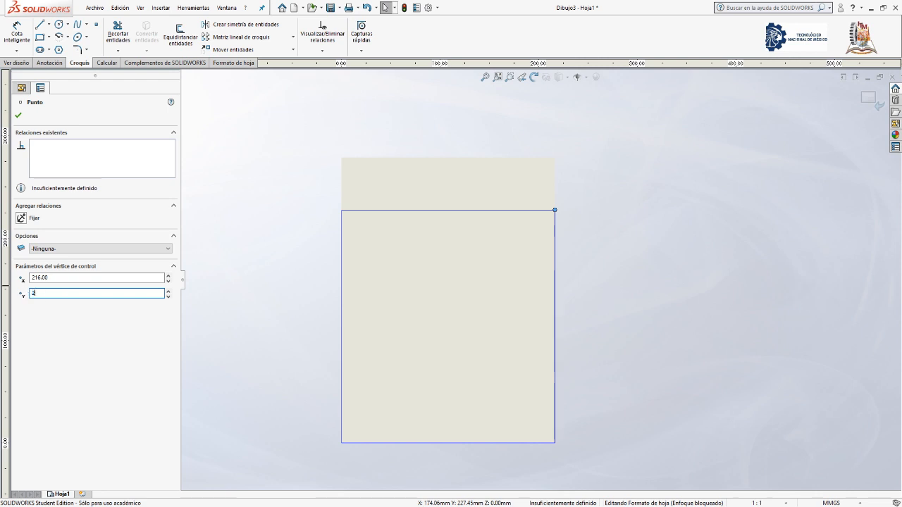
pyautogui.press('Return')
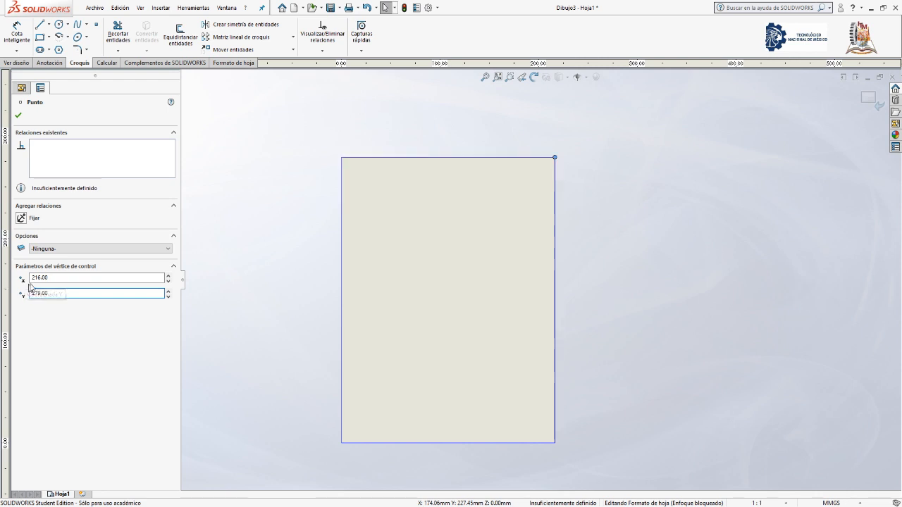
pyautogui.click(238, 279)
# Select all four lines of the rectangle and add a Fix relation, magnifying the screen to 200% and returning it to 100%
pyautogui.moveTo(286, 97); pyautogui.dragTo(630, 483)
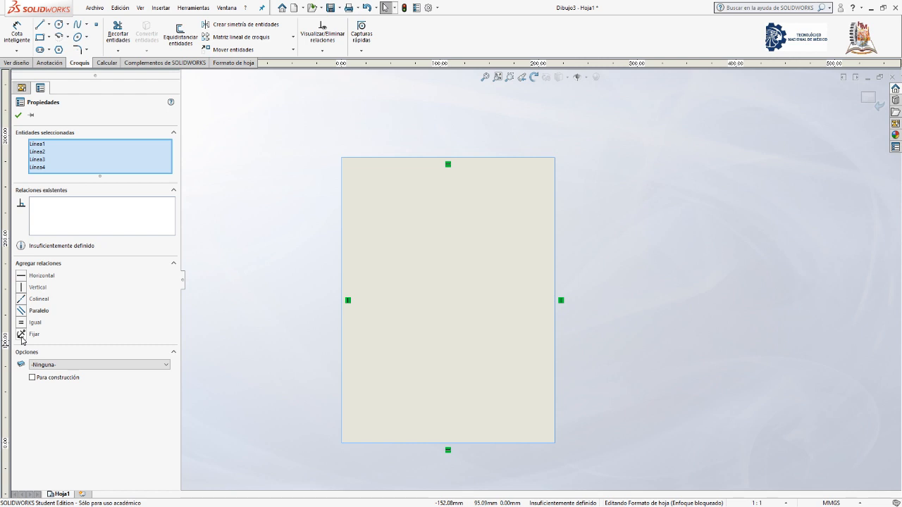
pyautogui.press('super+plus')
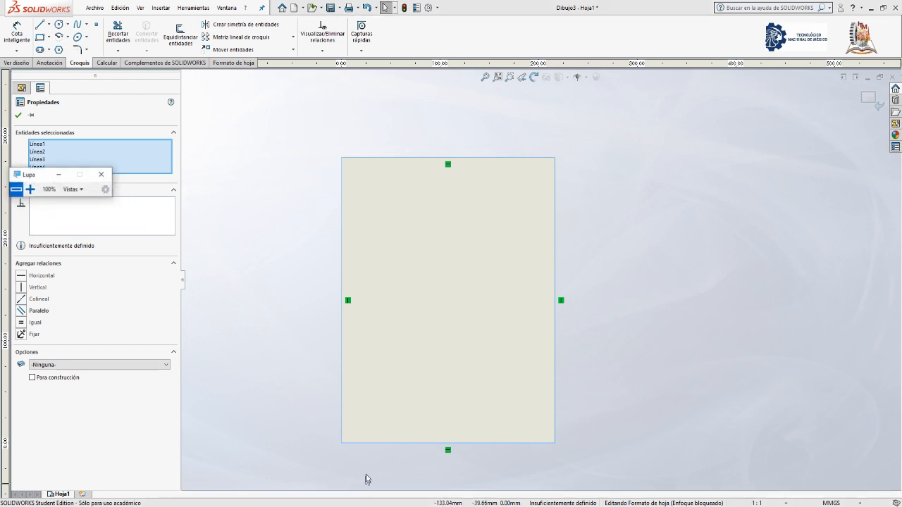
pyautogui.click(29, 187)
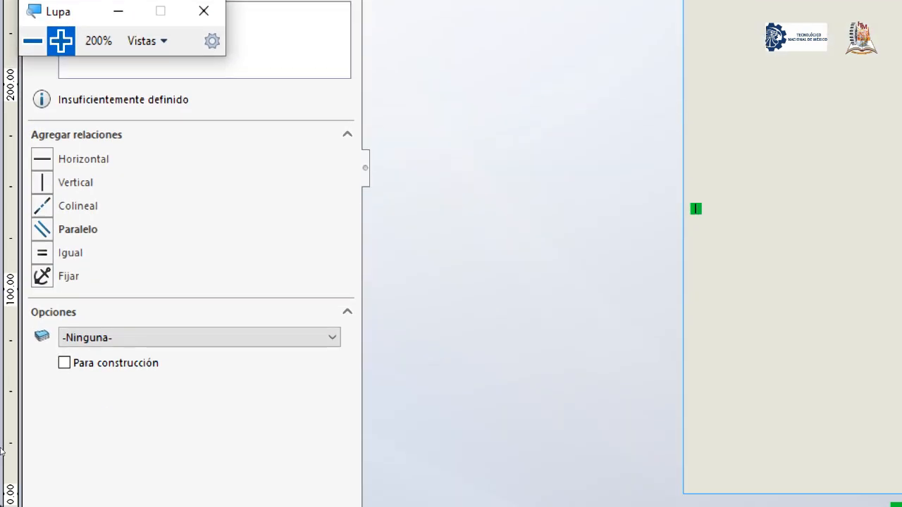
pyautogui.click(44, 277)
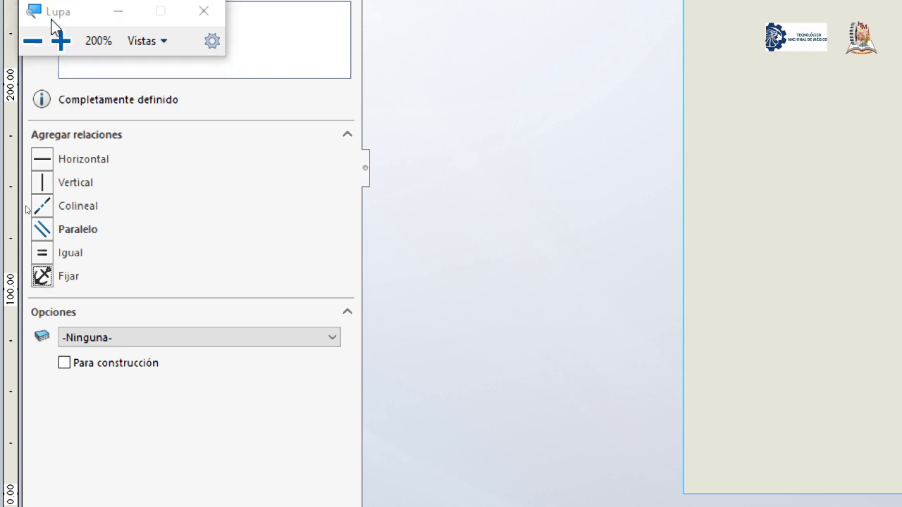
pyautogui.click(36, 41)
pyautogui.press('Escape')
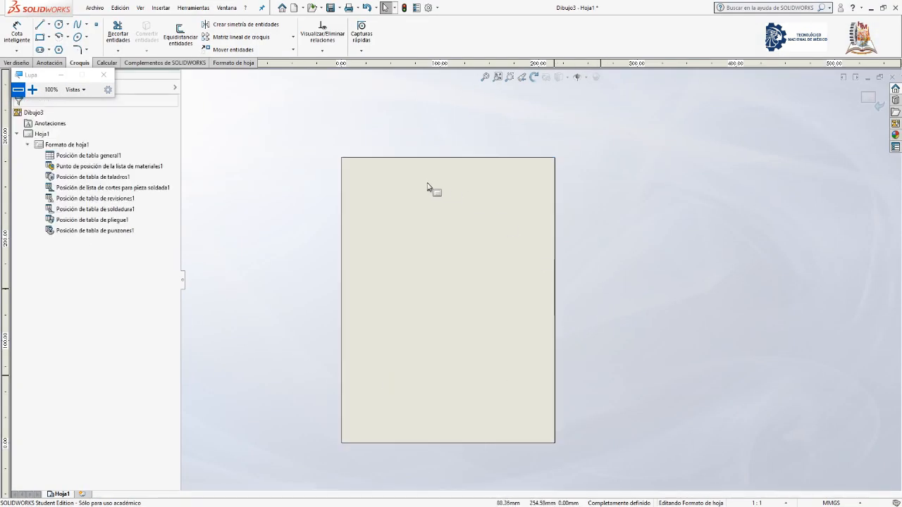
# Draw an inner corner rectangle about 169 x 240 mm inside the fixed sheet border
pyautogui.click(547, 159)
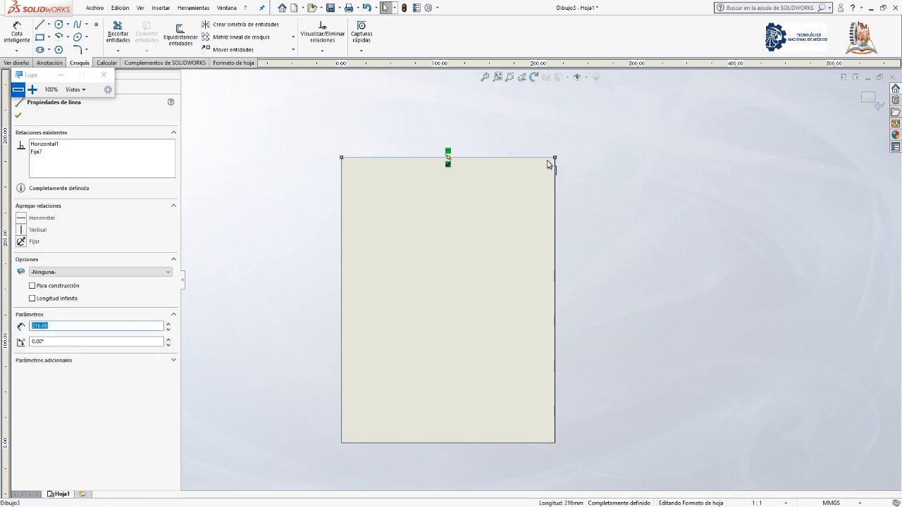
pyautogui.press('Escape')
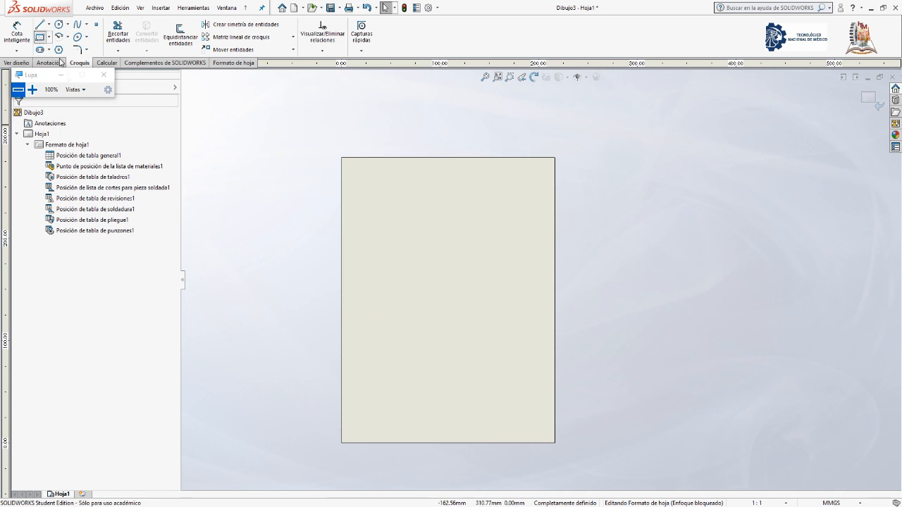
pyautogui.click(371, 183)
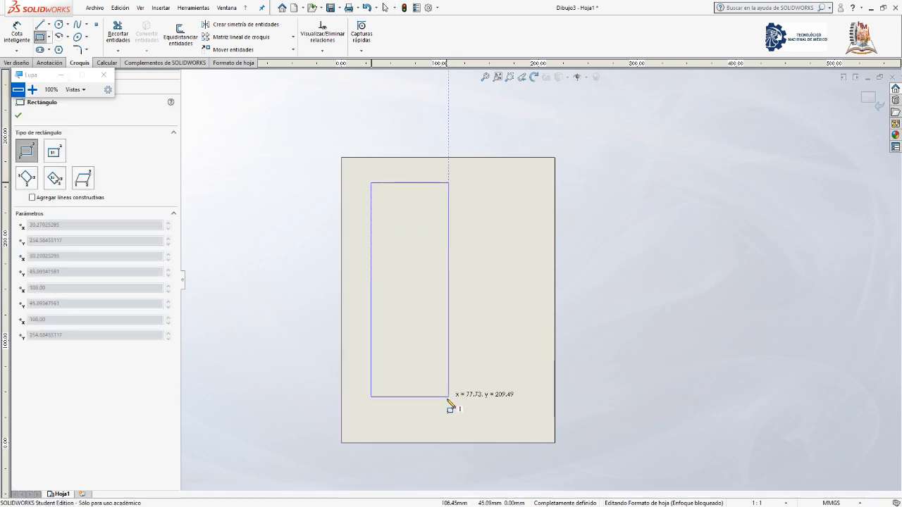
pyautogui.click(538, 428)
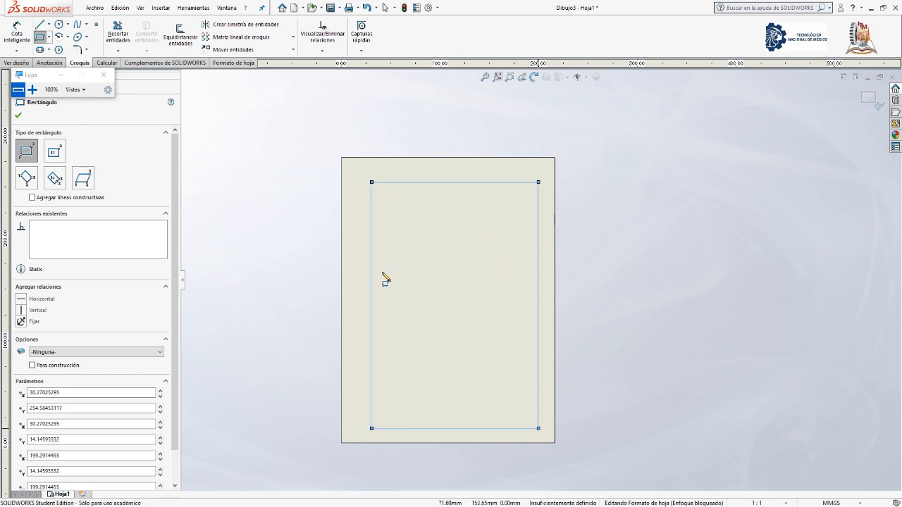
pyautogui.press('Escape')
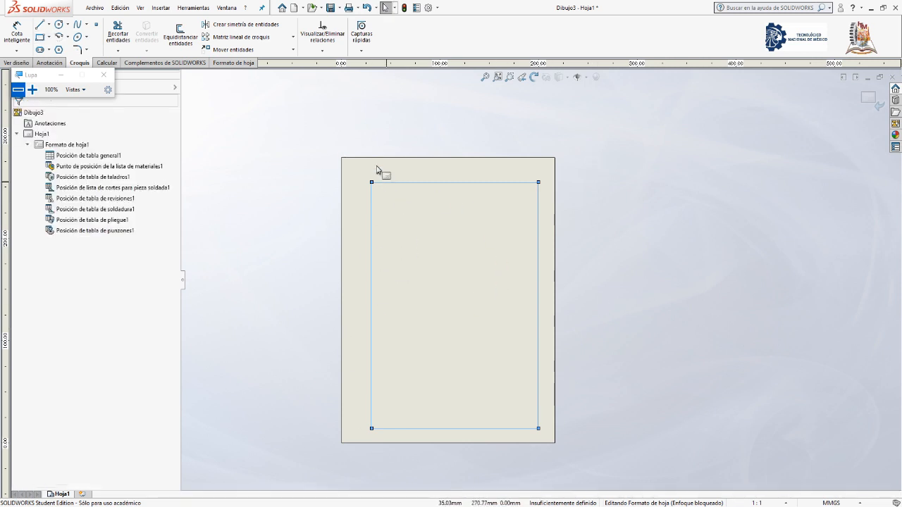
pyautogui.click(278, 231)
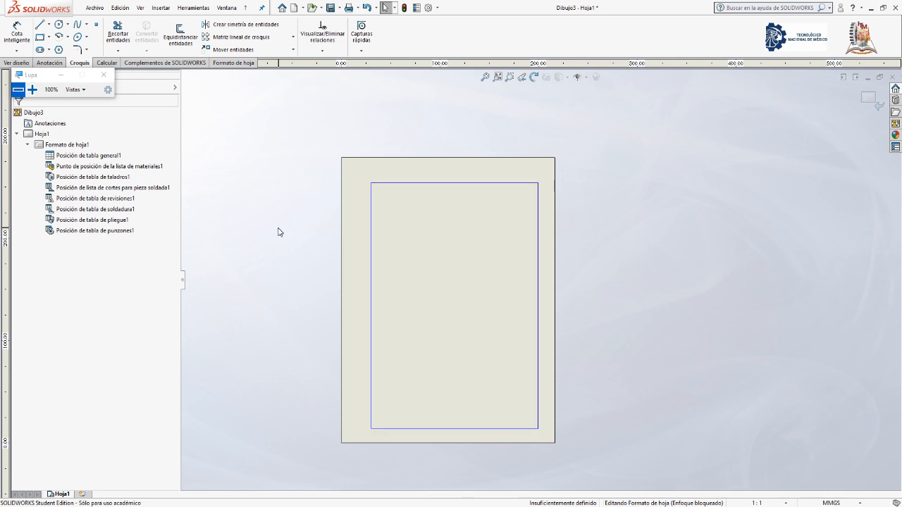
# Dimension the gap between the left edges of the outer and inner rectangles and set it to 20 mm
pyautogui.click(16, 32)
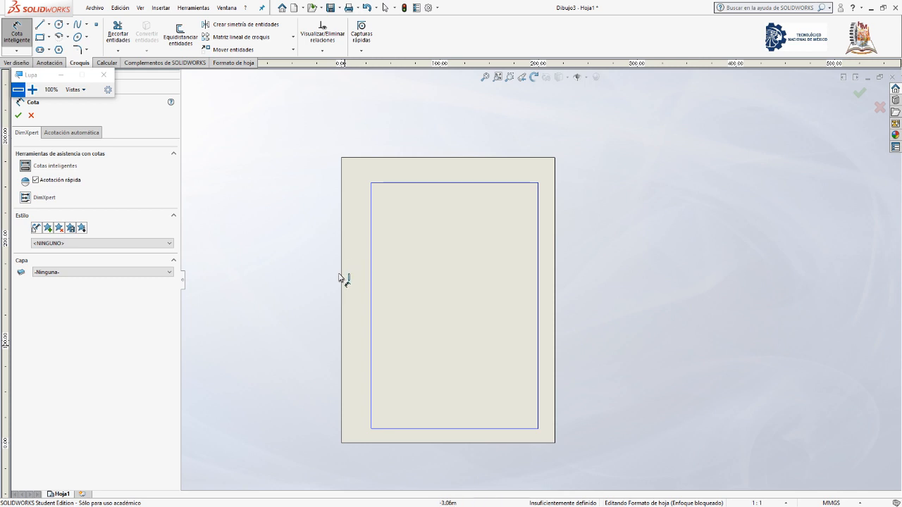
pyautogui.moveTo(371, 312); pyautogui.dragTo(345, 321)
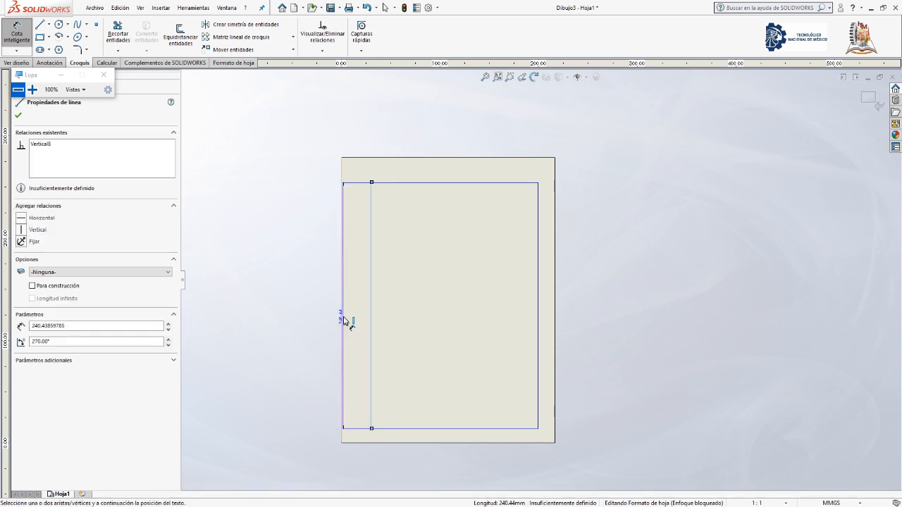
pyautogui.click(345, 321)
pyautogui.click(321, 324)
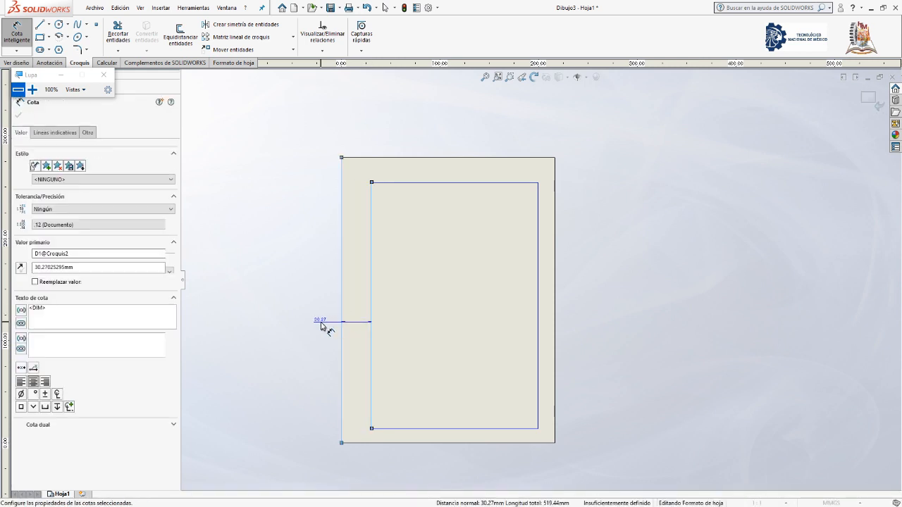
pyautogui.write('20')
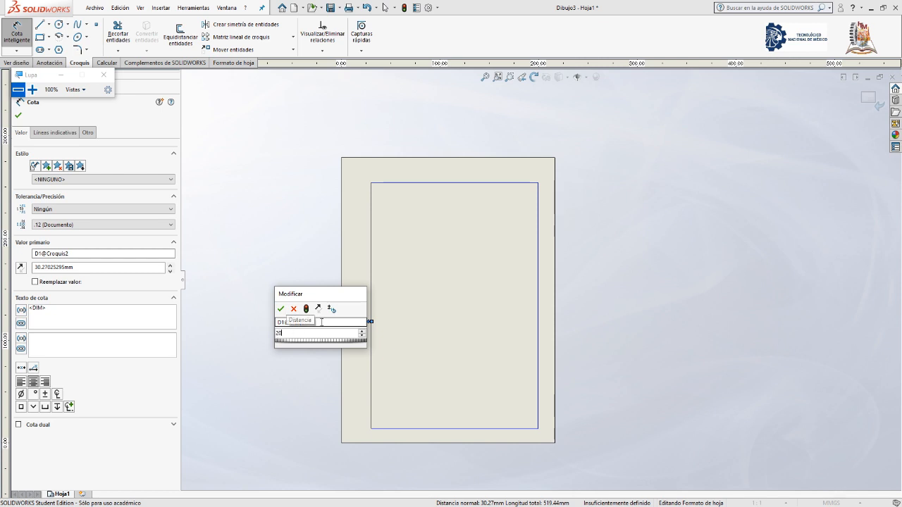
pyautogui.press('Return')
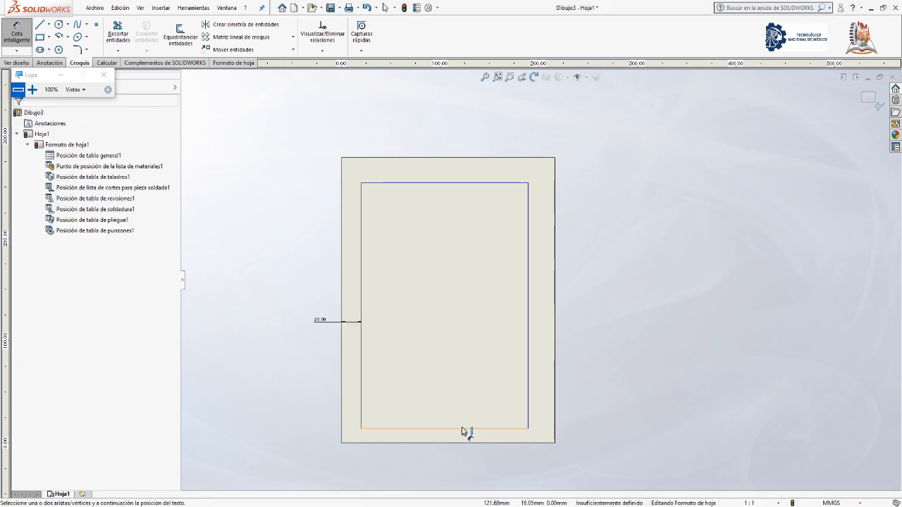
# Dimension the gap between the bottom edges of the two rectangles and set it to 10 mm
pyautogui.click(465, 429)
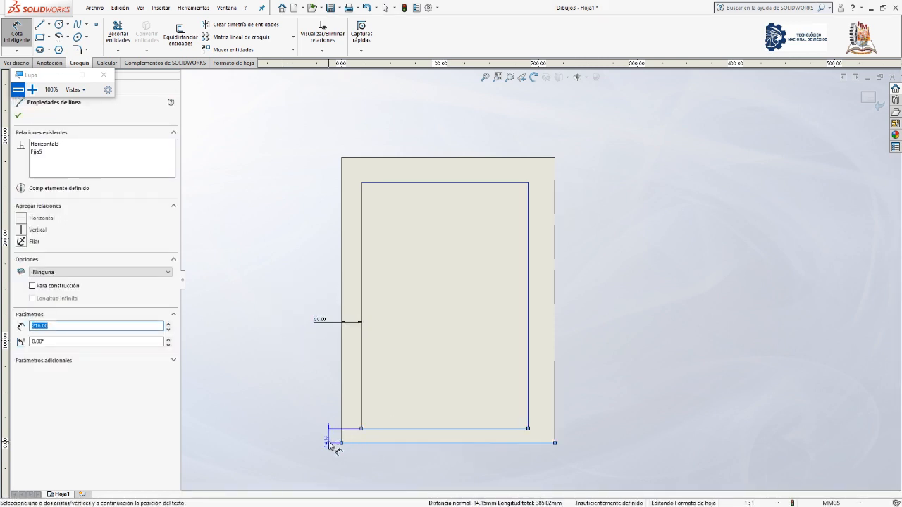
pyautogui.click(344, 442)
pyautogui.click(331, 444)
pyautogui.write('10')
pyautogui.press('Return')
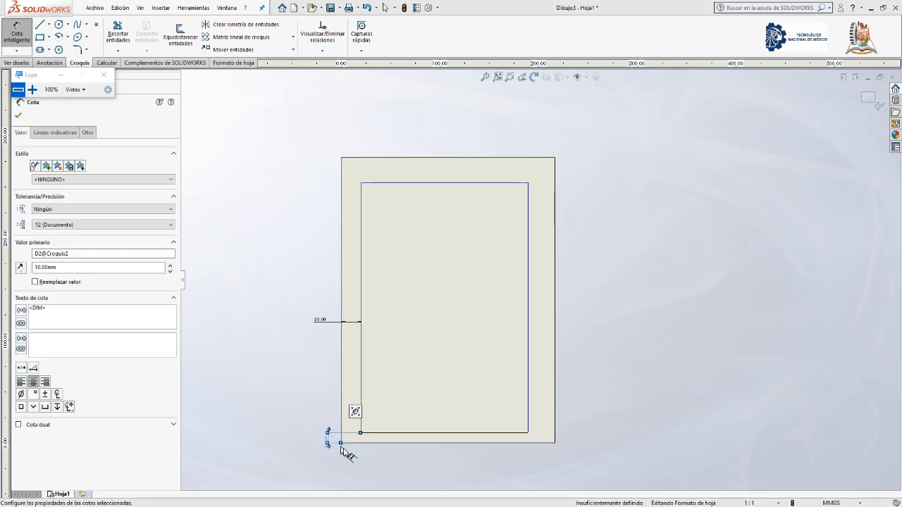
# Dimension the gap between the right edges of the two rectangles and set it to 10 mm
pyautogui.click(555, 397)
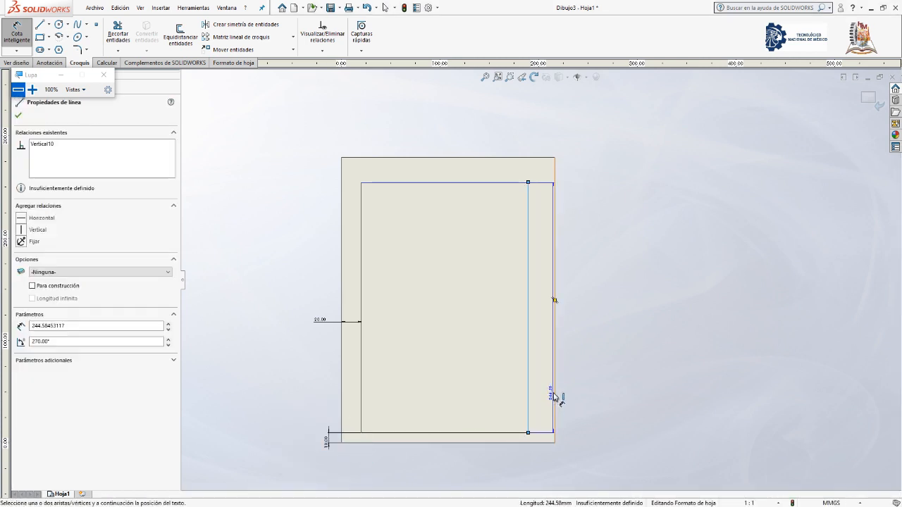
pyautogui.click(549, 460)
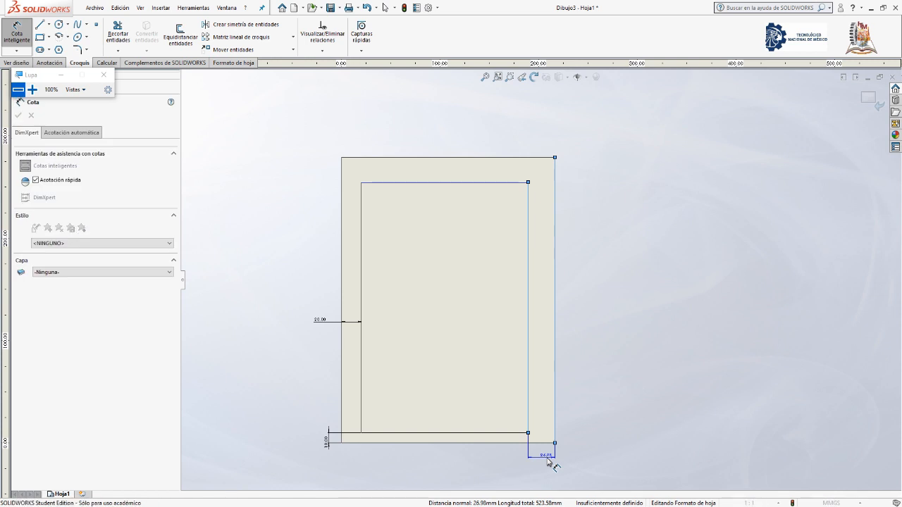
pyautogui.write('10')
pyautogui.press('Return')
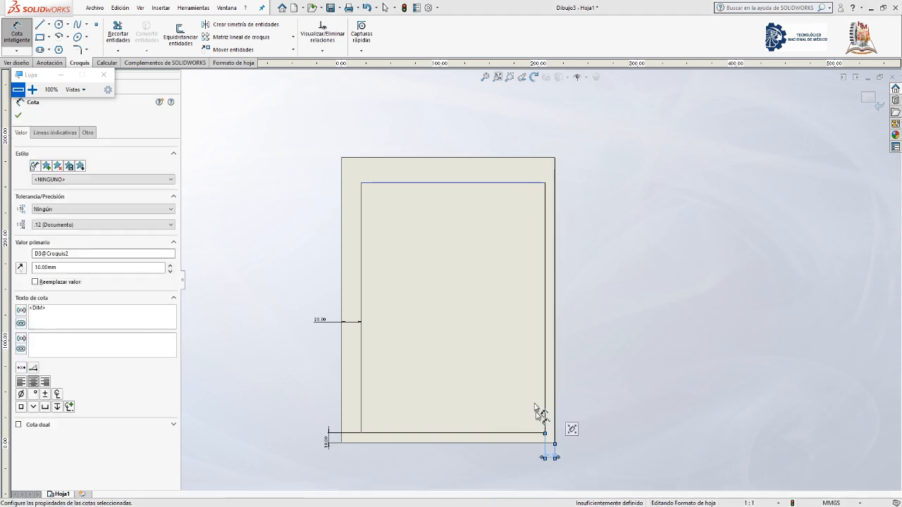
# Dimension the gap between the top edges of the two rectangles, set it to 10 mm, and finish dimensioning
pyautogui.click(498, 184)
pyautogui.click(342, 157)
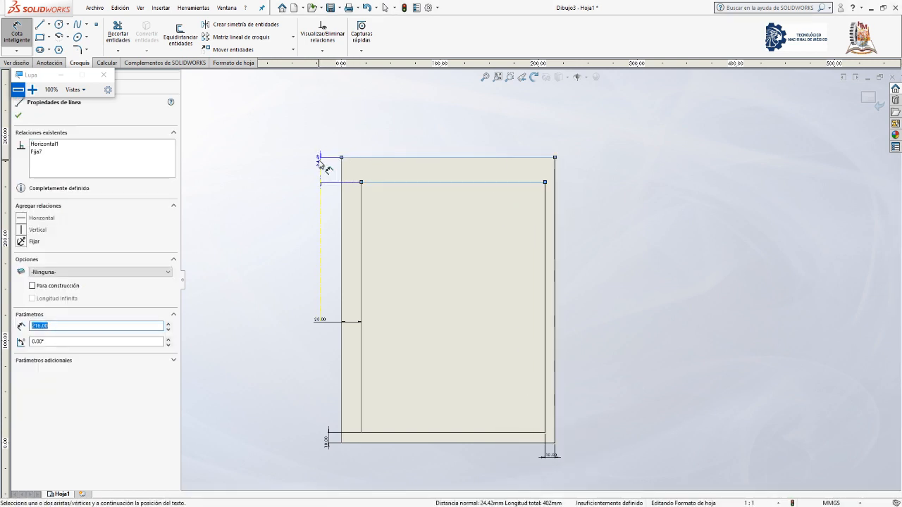
pyautogui.click(319, 164)
pyautogui.write('10')
pyautogui.press('Return')
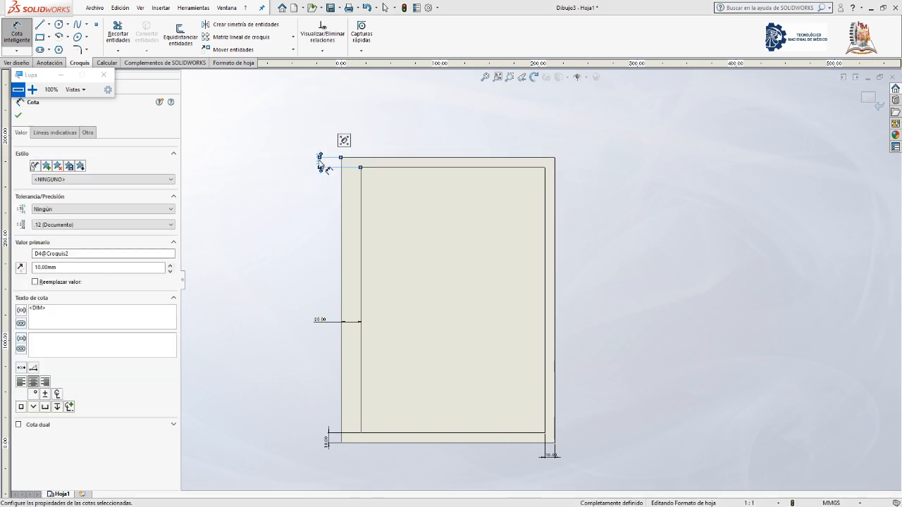
pyautogui.press('Escape')
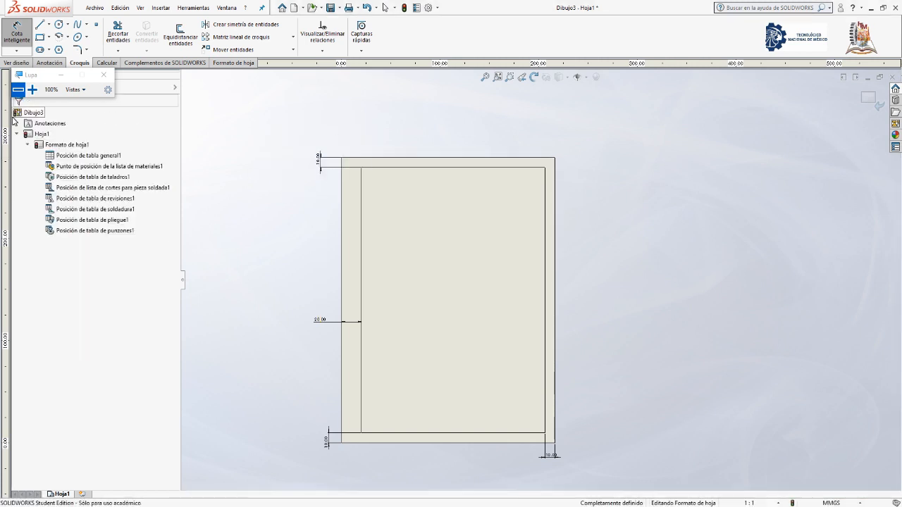
# Minimize the Magnifier, leave sheet format editing, and try to select the border lines from the drawing sheet
pyautogui.click(62, 79)
pyautogui.scroll(-1, 461, 282)
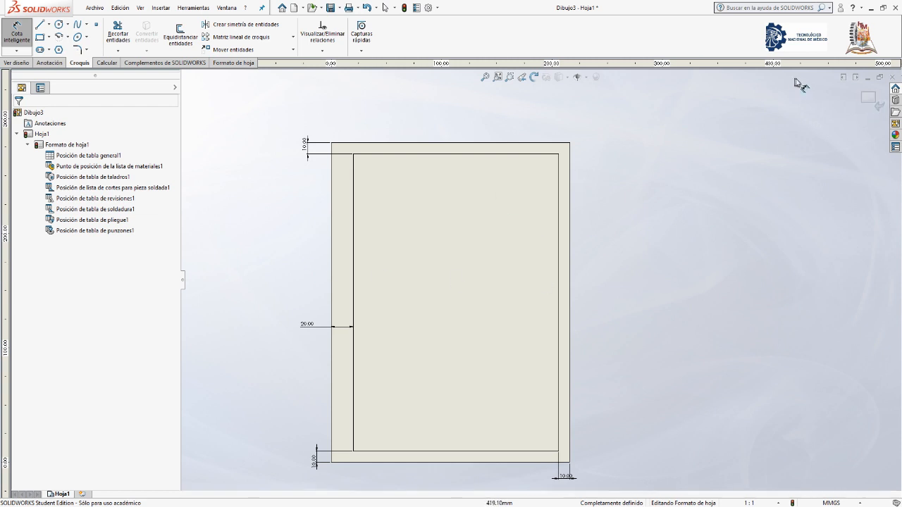
pyautogui.click(869, 99)
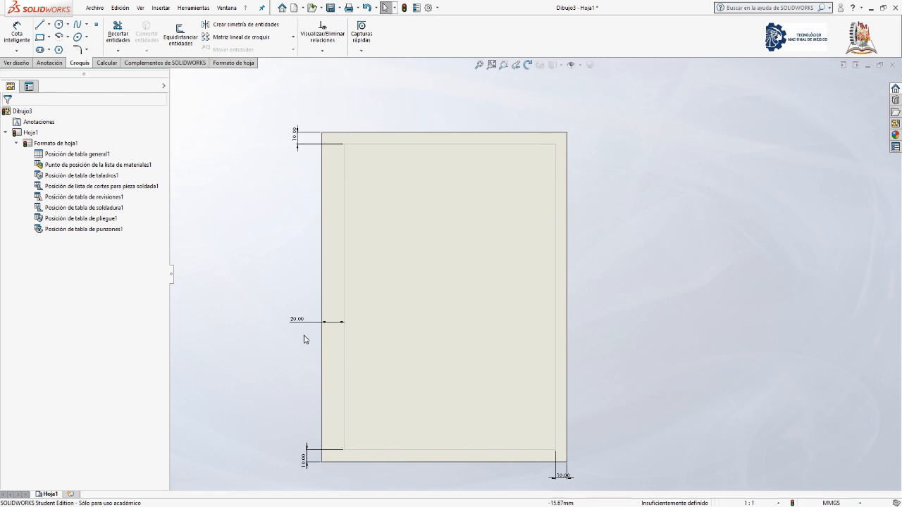
pyautogui.click(348, 196)
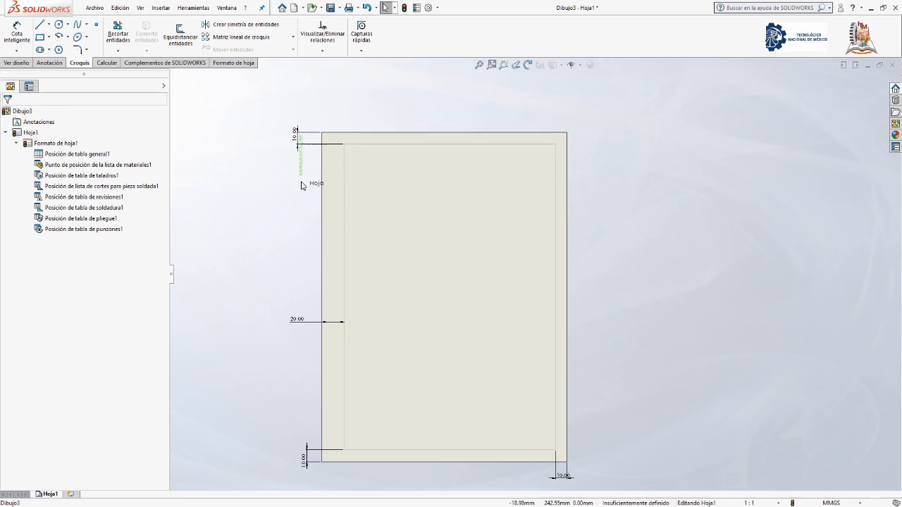
pyautogui.moveTo(302, 135); pyautogui.dragTo(476, 372)
# Reopen the sheet format for editing, select the inner rectangle's top line, and clear the selection
pyautogui.rightClick(51, 145)
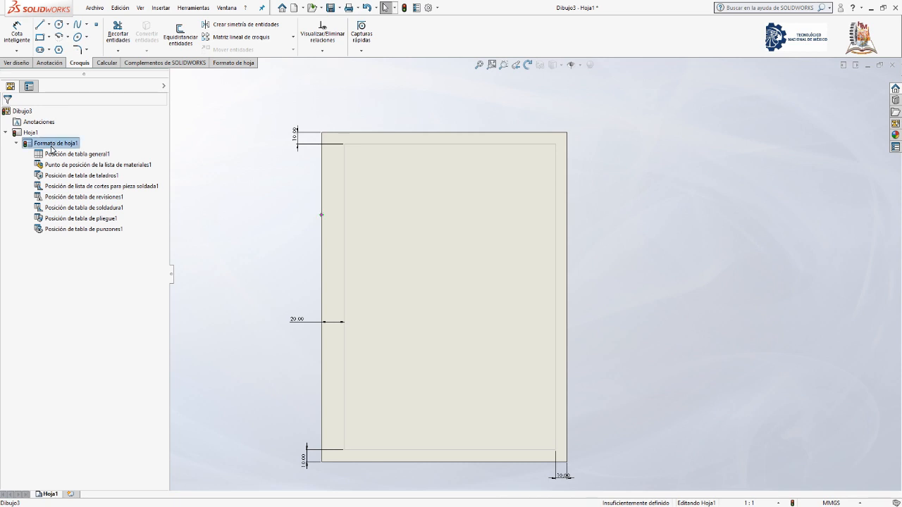
pyautogui.click(90, 177)
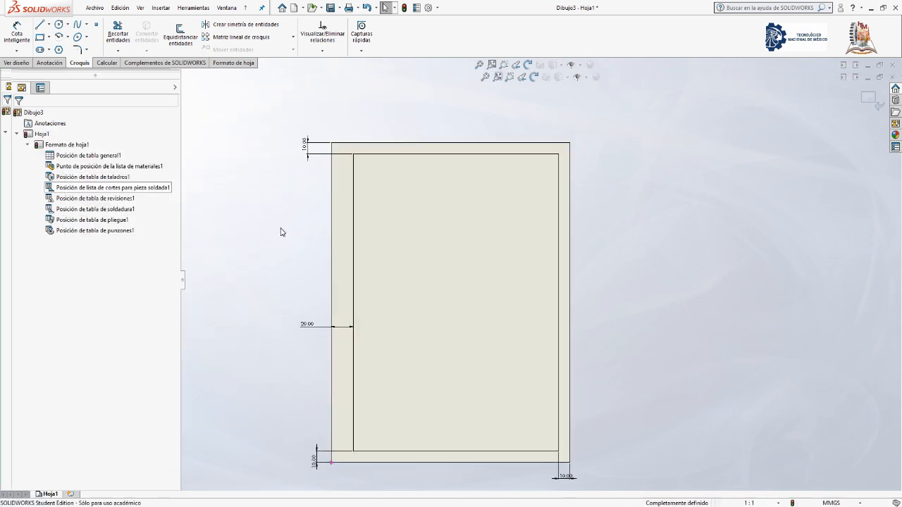
pyautogui.click(539, 161)
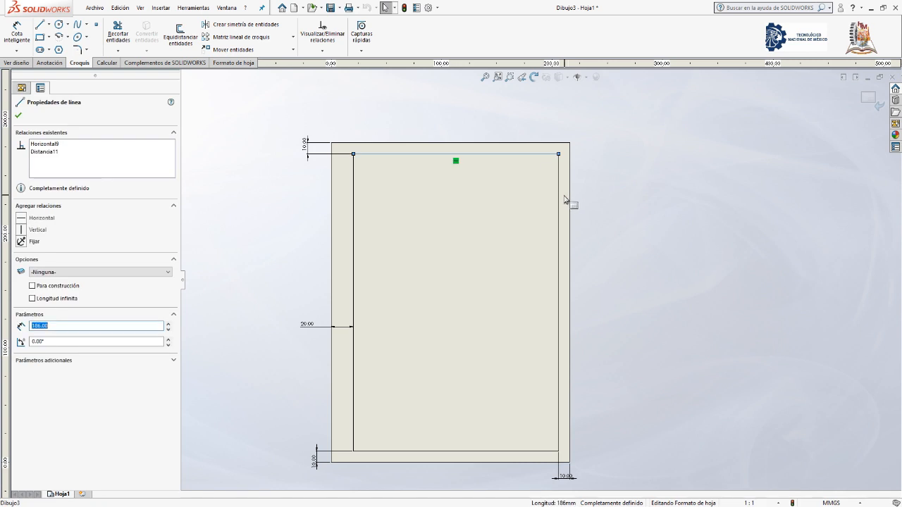
pyautogui.click(628, 132)
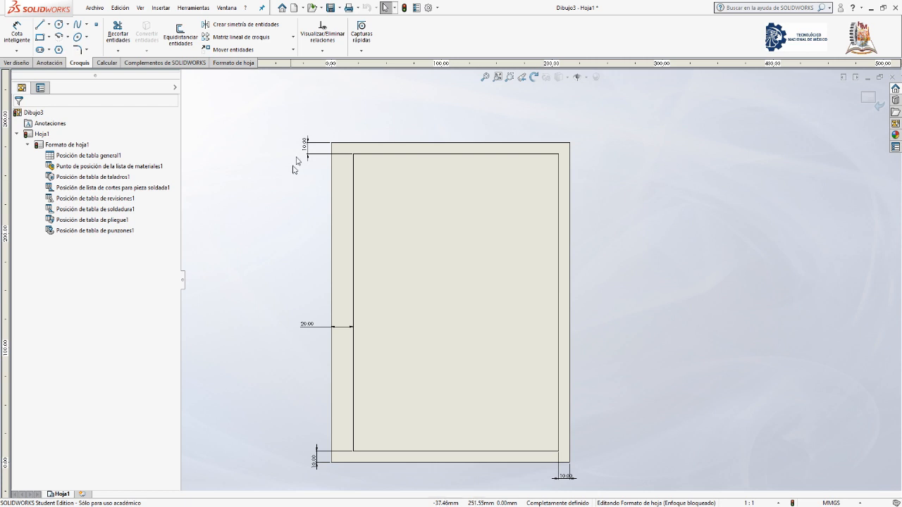
# Display the Layer (Capa) toolbar and set the current layer to -Ninguna-
pyautogui.rightClick(477, 37)
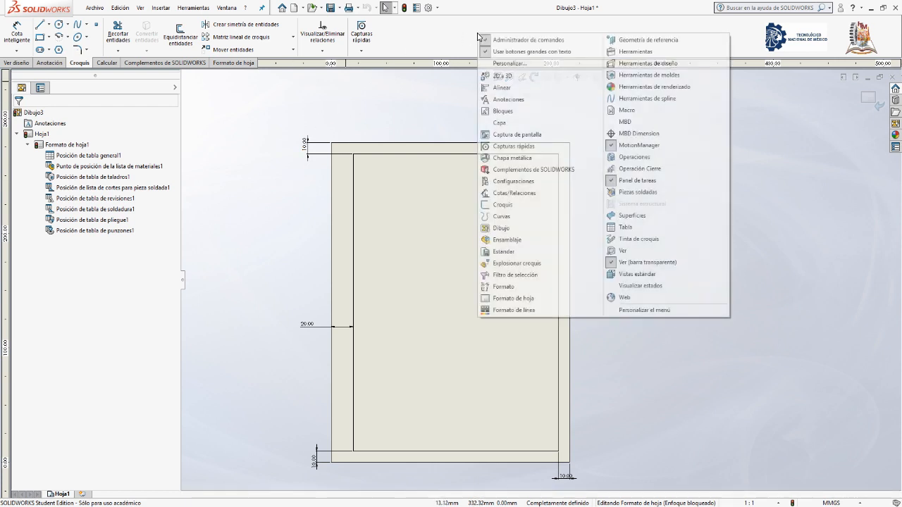
pyautogui.click(500, 124)
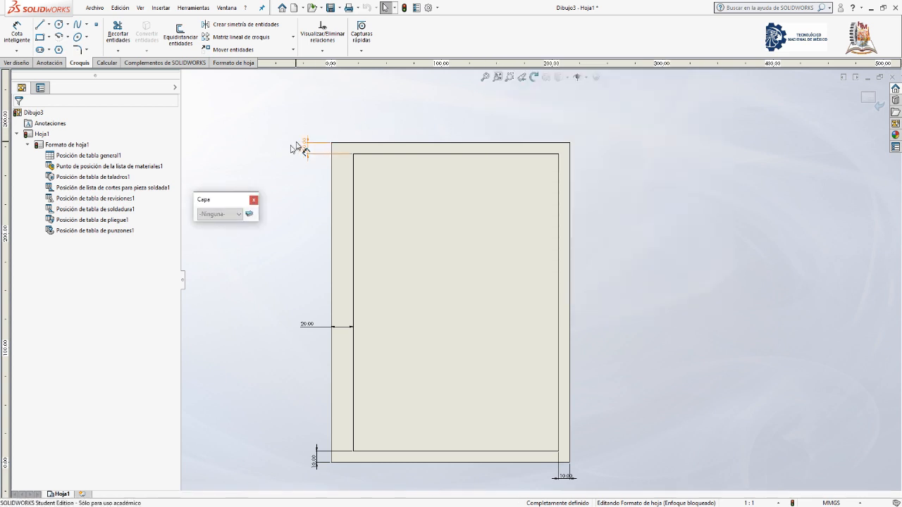
pyautogui.click(211, 214)
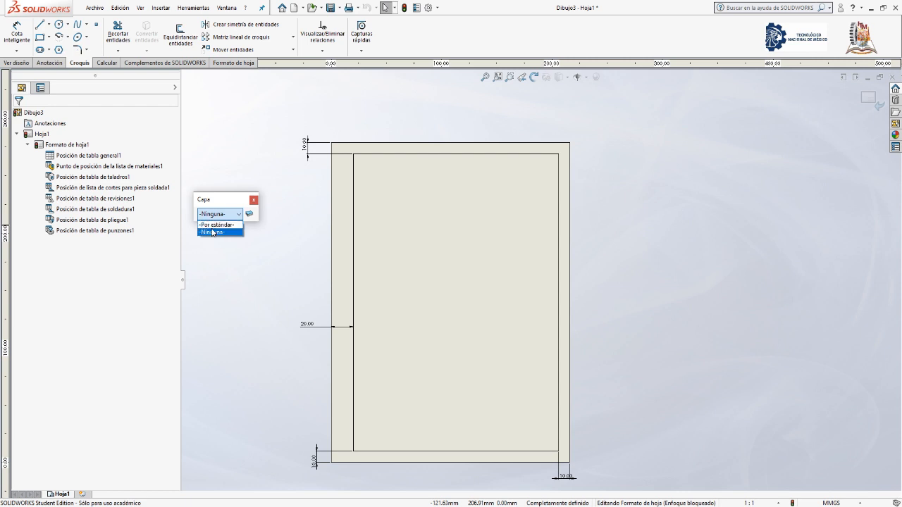
pyautogui.click(212, 233)
# Magnify the screen to 200%, open the layer properties, and create a new layer named borde
pyautogui.press('super+plus')
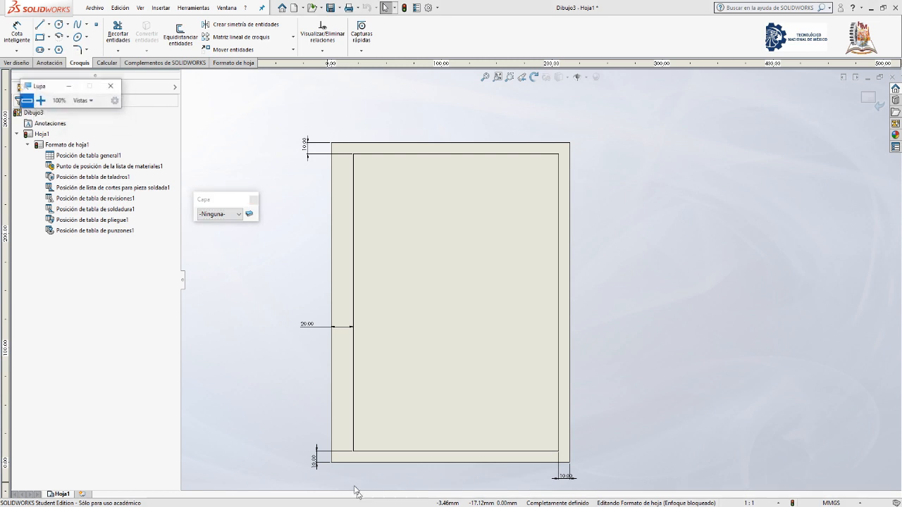
pyautogui.click(33, 91)
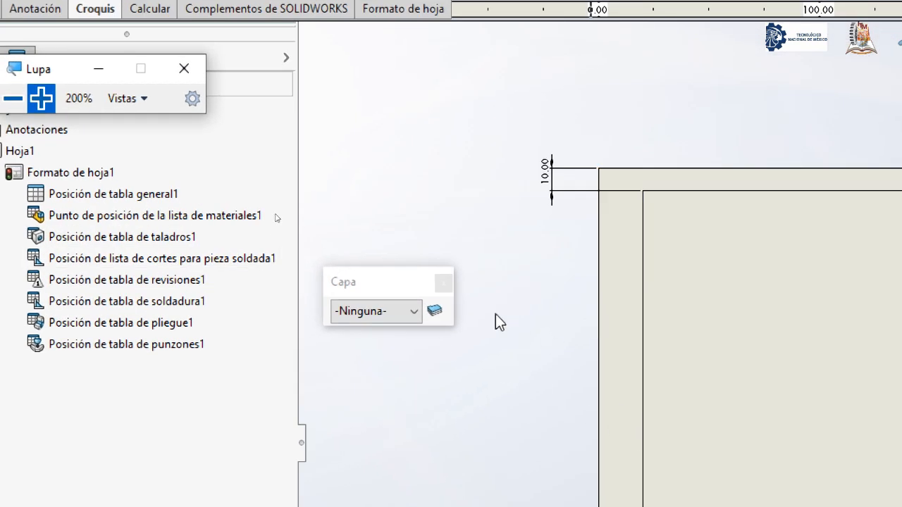
pyautogui.click(435, 310)
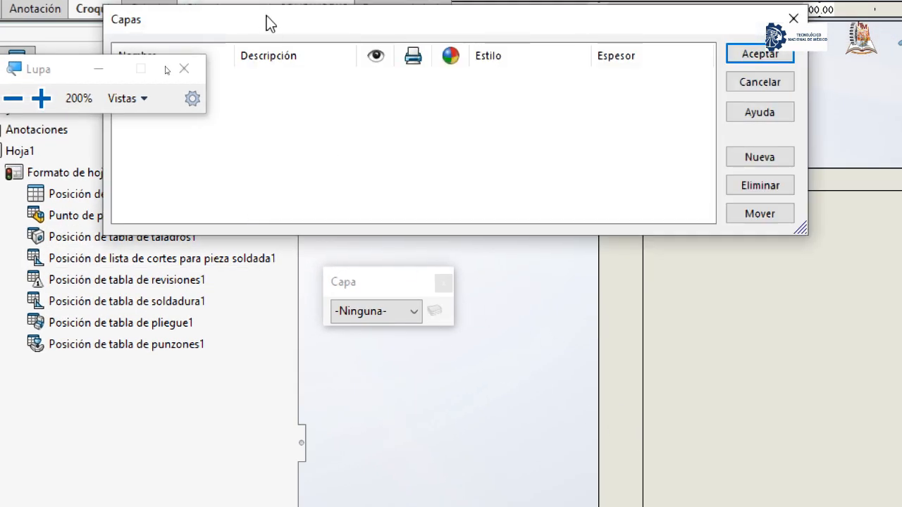
pyautogui.moveTo(266, 22); pyautogui.dragTo(385, 56)
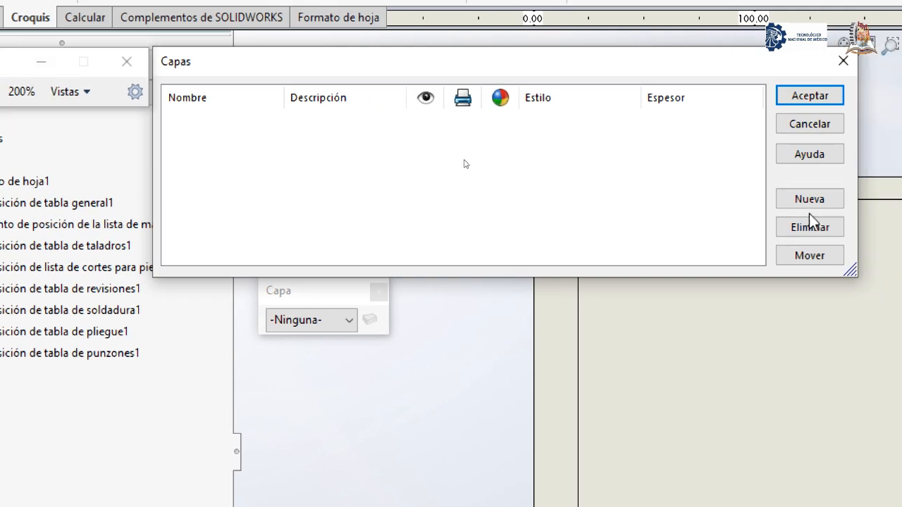
pyautogui.click(742, 196)
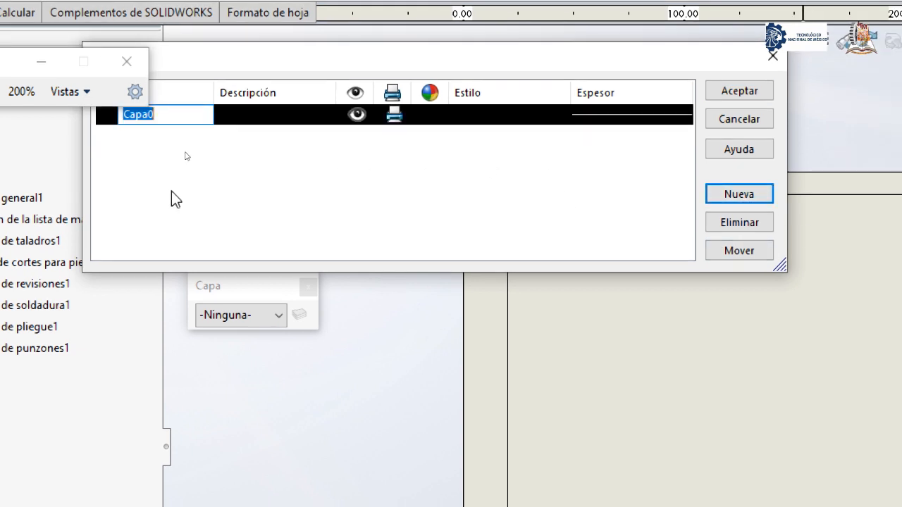
pyautogui.write('bord')
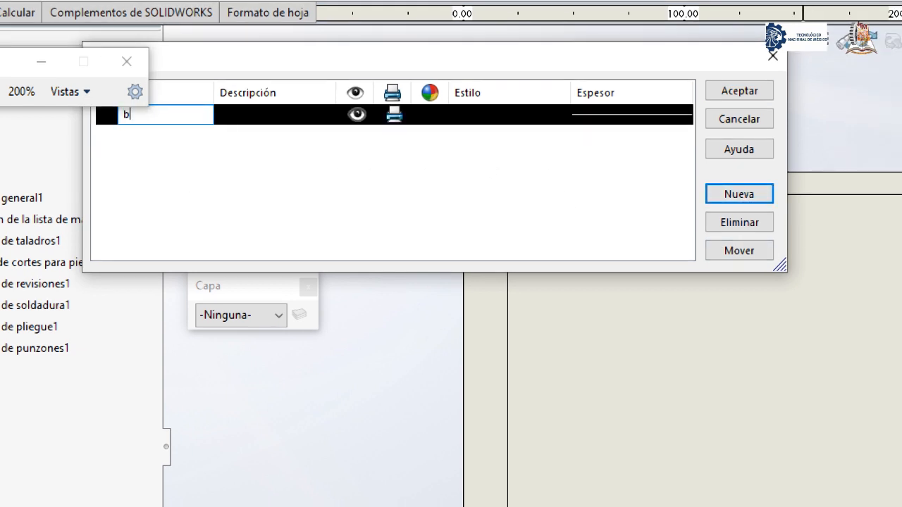
pyautogui.write('e')
pyautogui.press('Return')
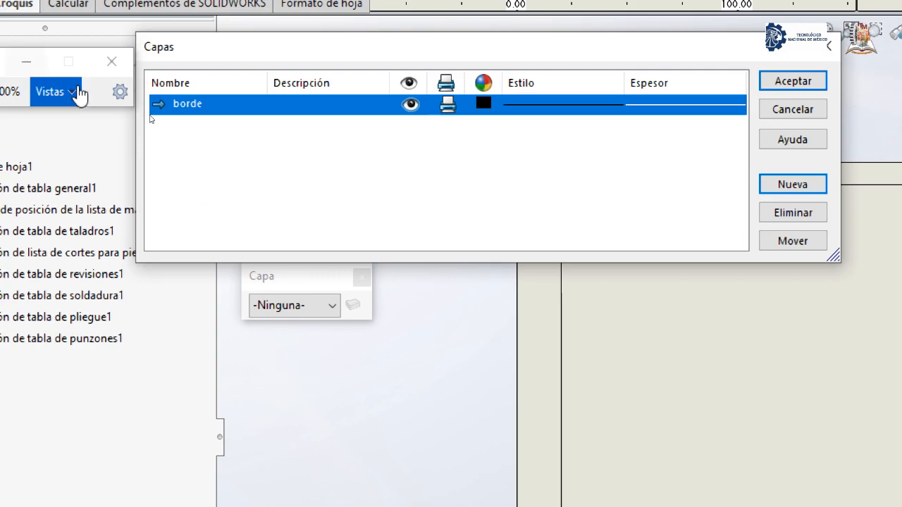
# Rename the new layer as Borde with a capital B, leaving its description empty
pyautogui.click(215, 106)
pyautogui.click(217, 105)
pyautogui.moveTo(218, 105); pyautogui.dragTo(169, 116)
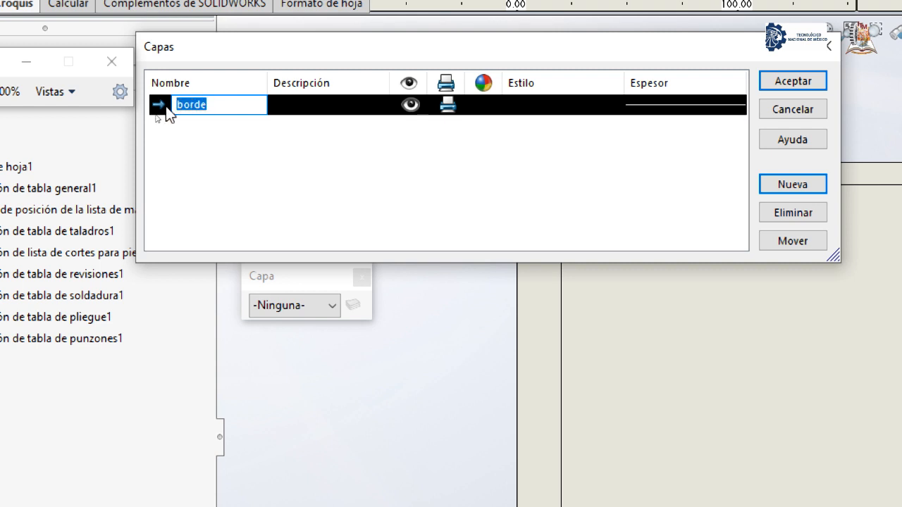
pyautogui.write('Bord')
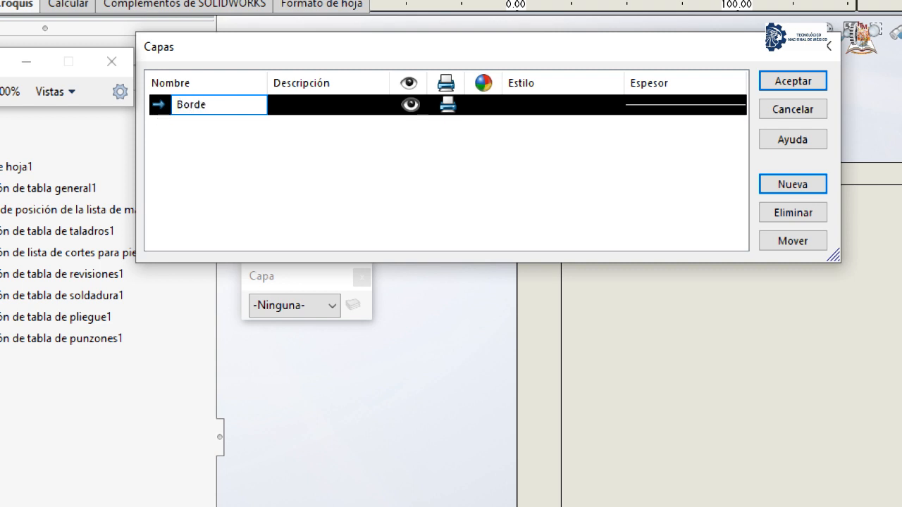
pyautogui.write('e')
pyautogui.click(301, 106)
pyautogui.click(300, 106)
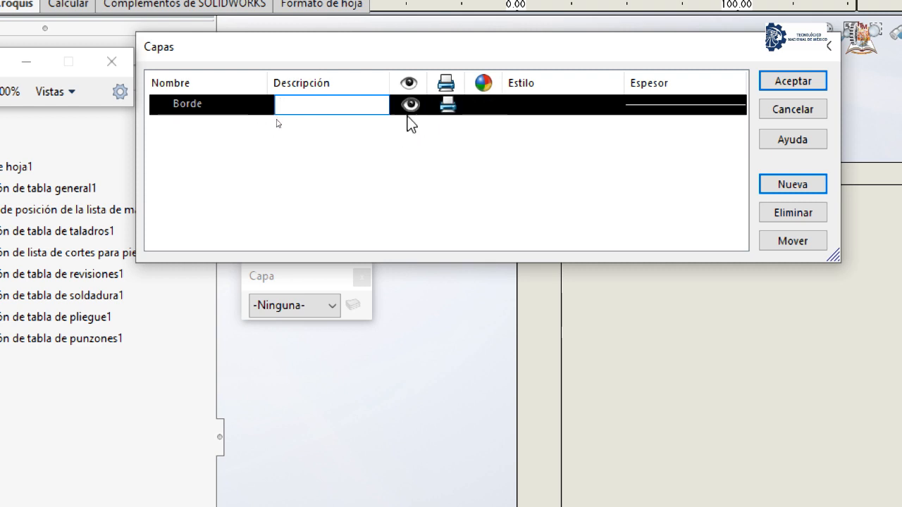
# Keep the Borde layer visible and give it the Puntos line style and a 0.25 mm line thickness
pyautogui.click(411, 109)
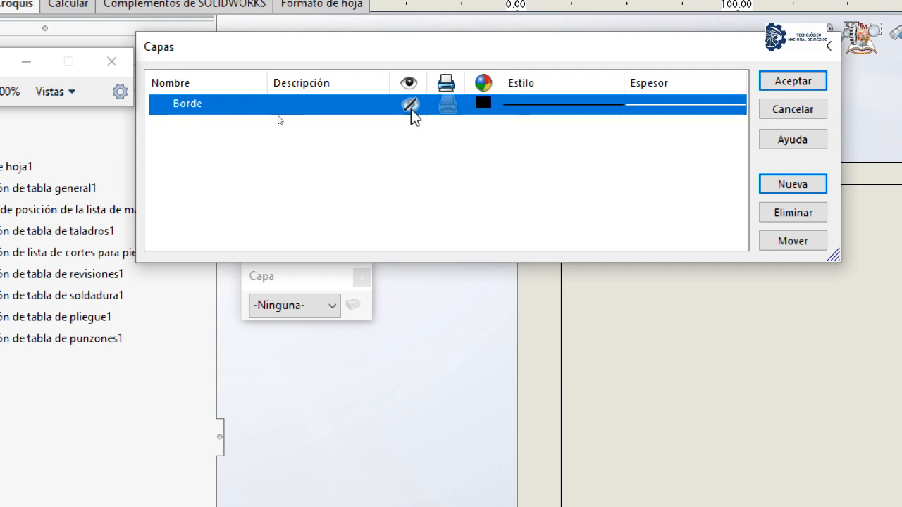
pyautogui.click(411, 109)
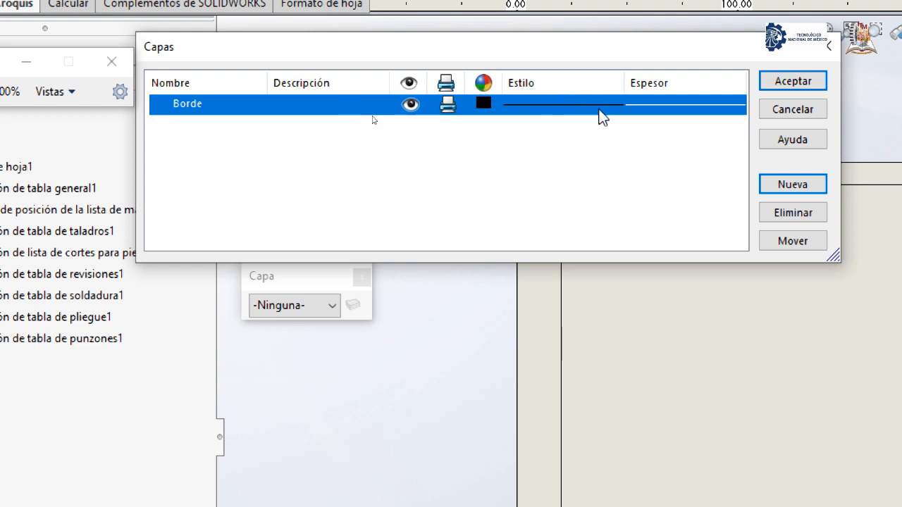
pyautogui.click(580, 106)
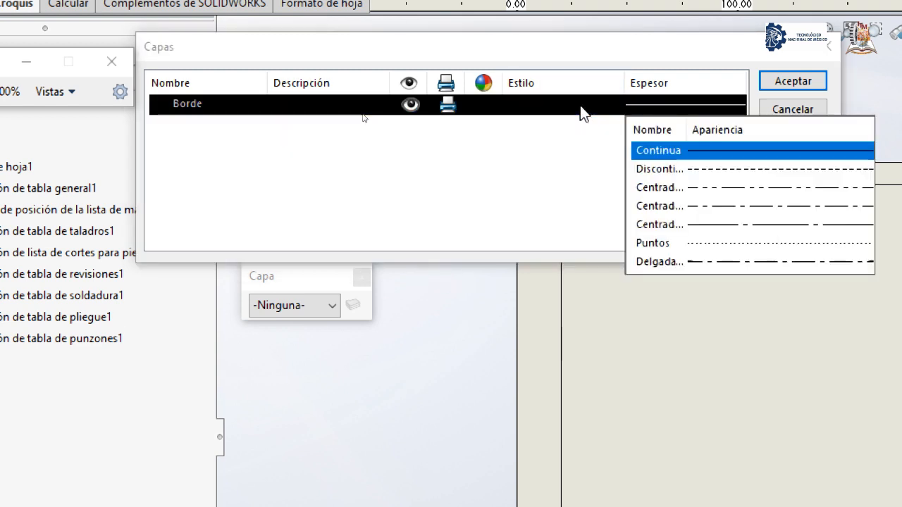
pyautogui.click(685, 243)
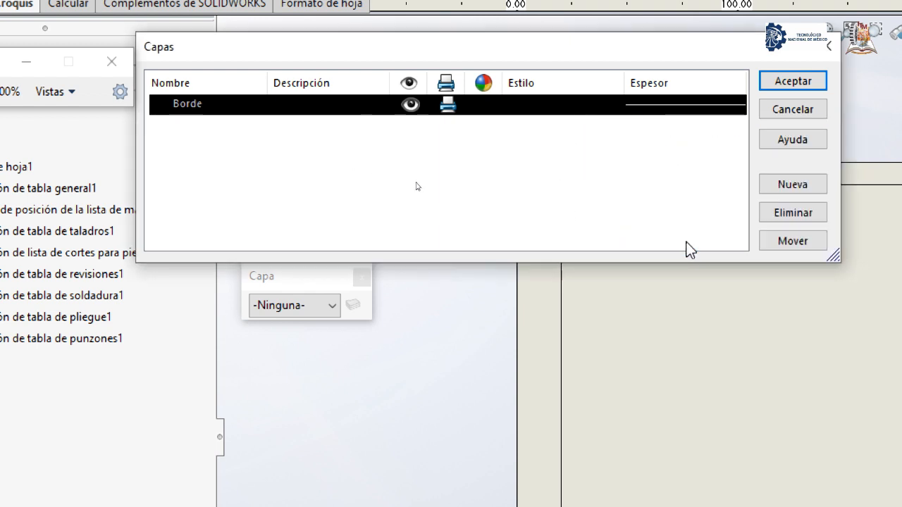
pyautogui.click(675, 106)
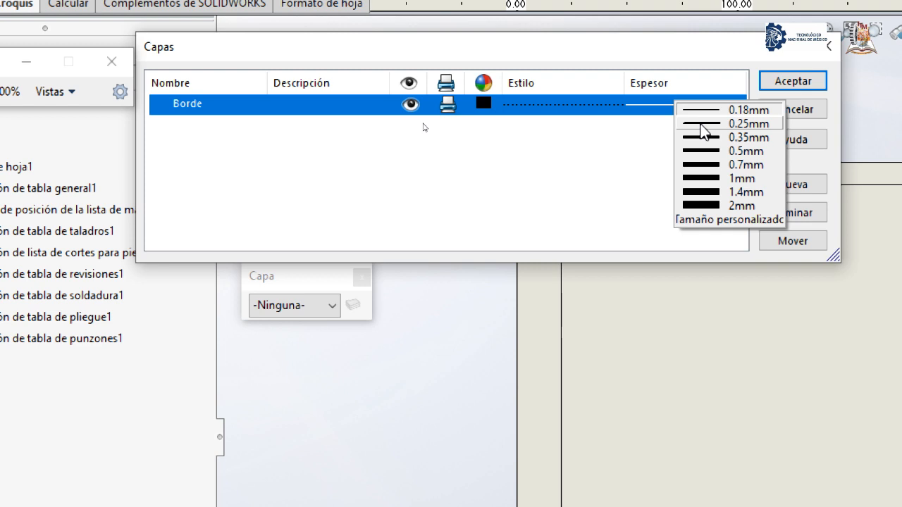
pyautogui.click(701, 125)
pyautogui.click(583, 160)
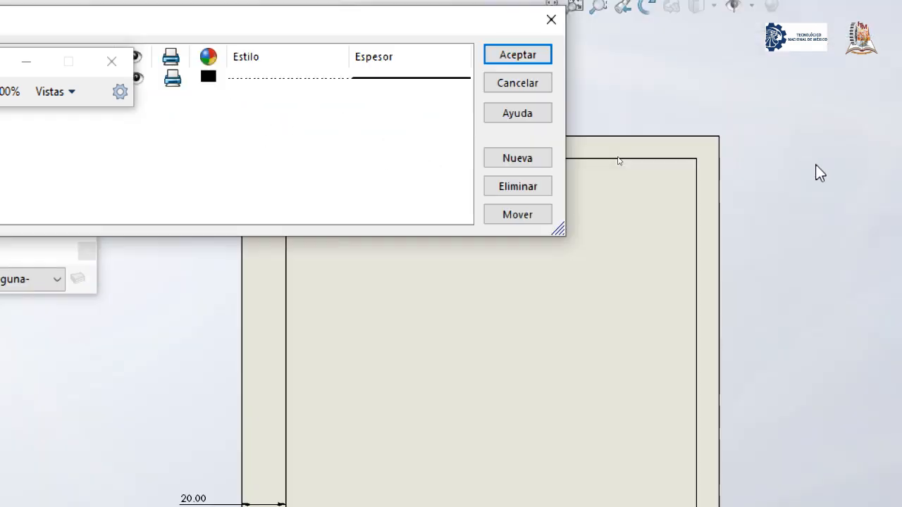
# Create a second layer named Cotas Margen
pyautogui.click(507, 158)
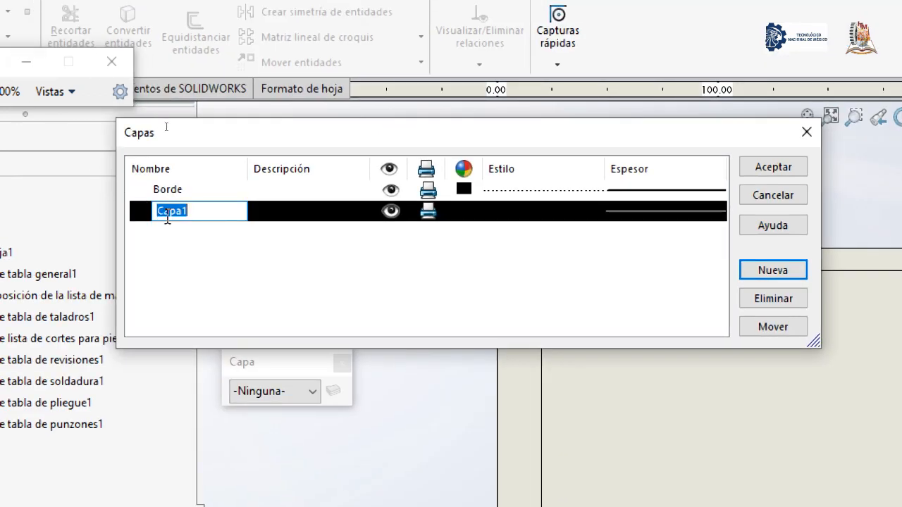
pyautogui.write('Co')
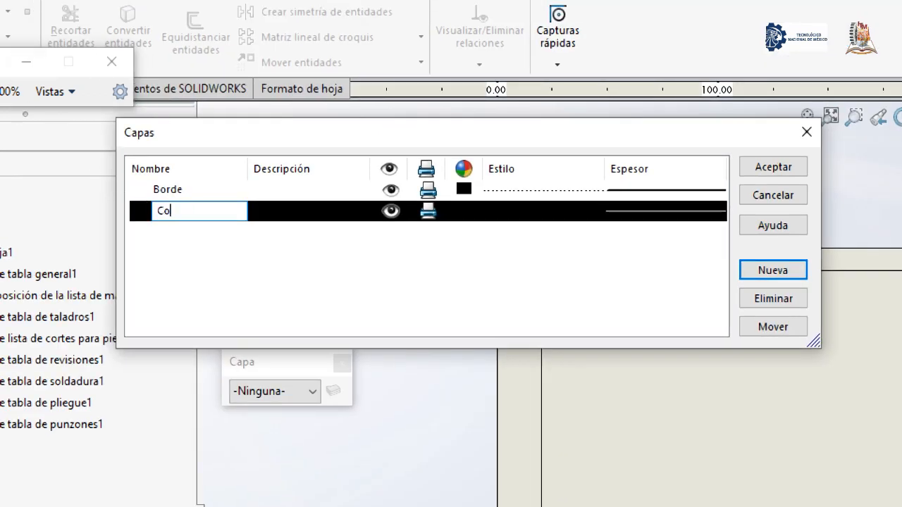
pyautogui.write('tas MArgen')
pyautogui.press('BackSpace')
pyautogui.press('BackSpace')
pyautogui.press('BackSpace')
pyautogui.write('rgen')
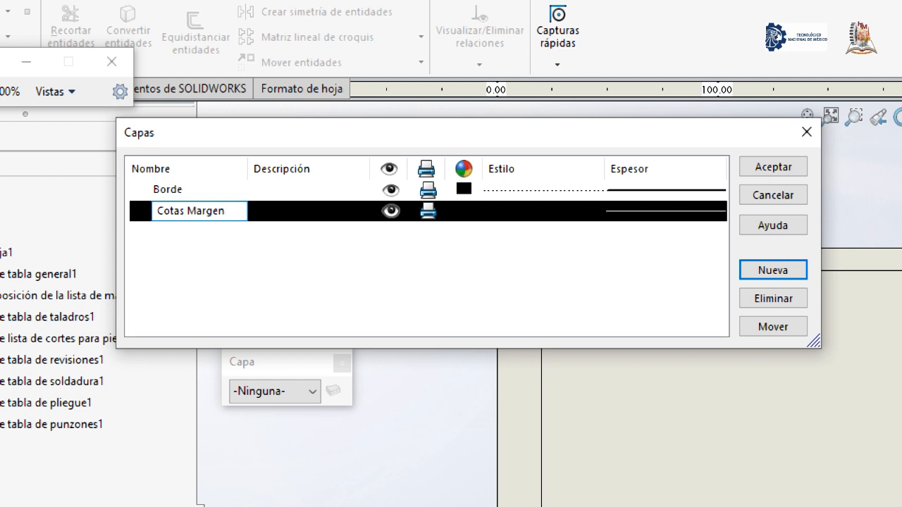
pyautogui.click(294, 212)
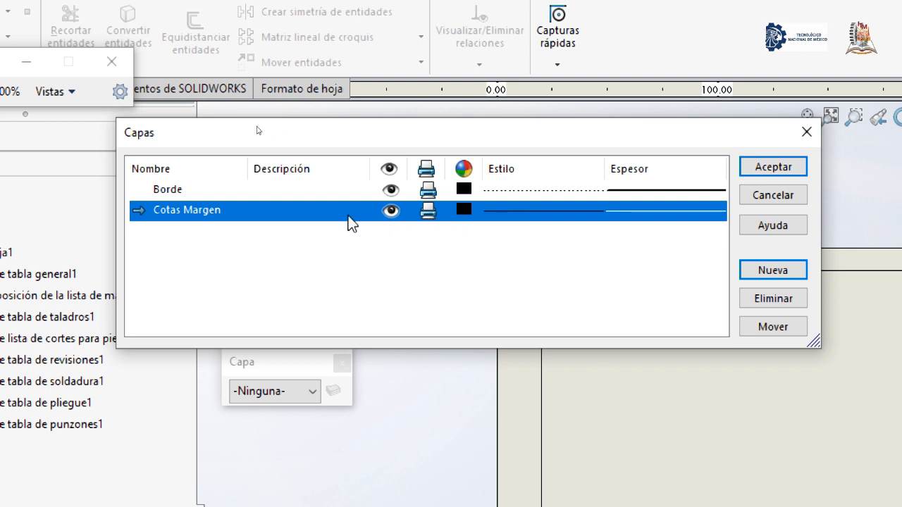
# Set the Cotas Margen layer's color to dark green and enlarge the layer properties dialog
pyautogui.moveTo(384, 134); pyautogui.dragTo(389, 326)
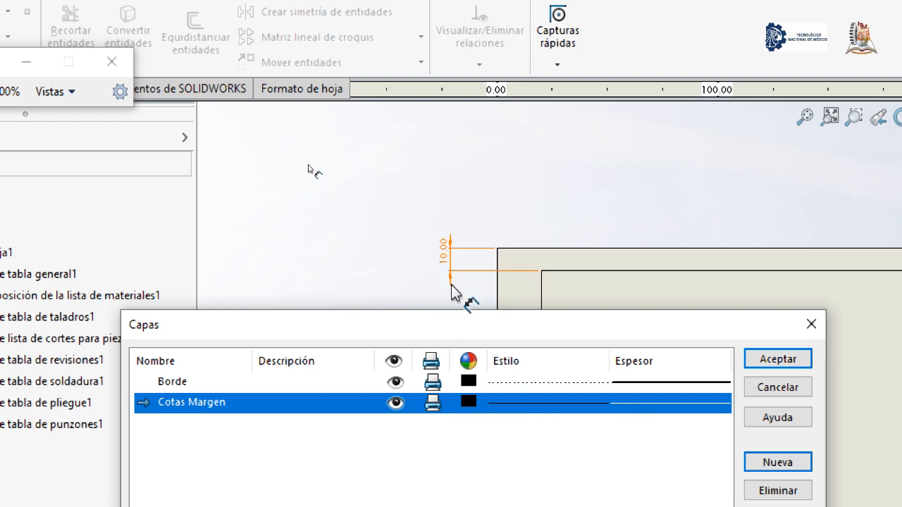
pyautogui.click(467, 400)
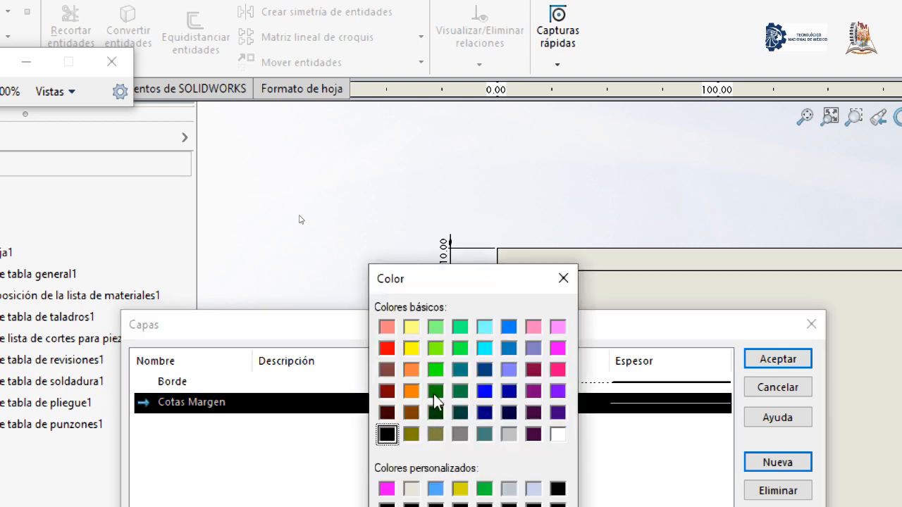
pyautogui.click(434, 394)
pyautogui.moveTo(438, 277); pyautogui.dragTo(425, 130)
pyautogui.click(400, 422)
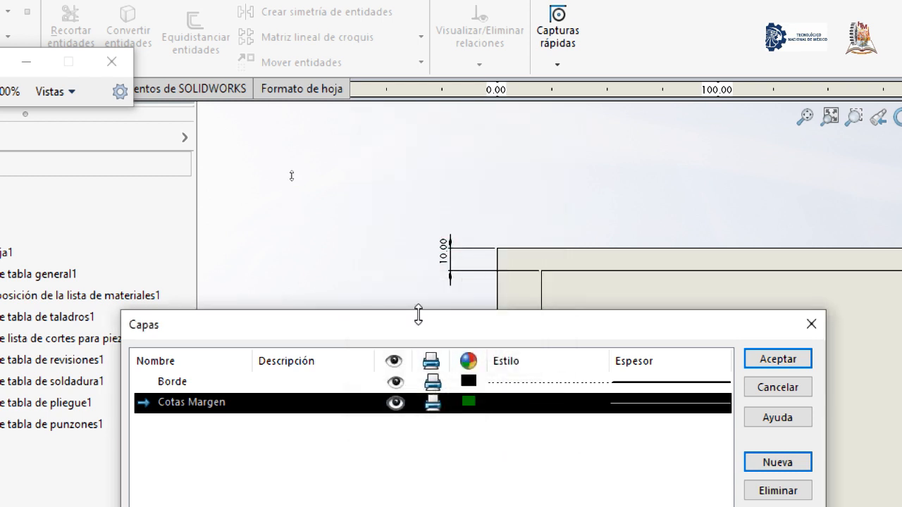
pyautogui.moveTo(416, 312); pyautogui.dragTo(175, 62)
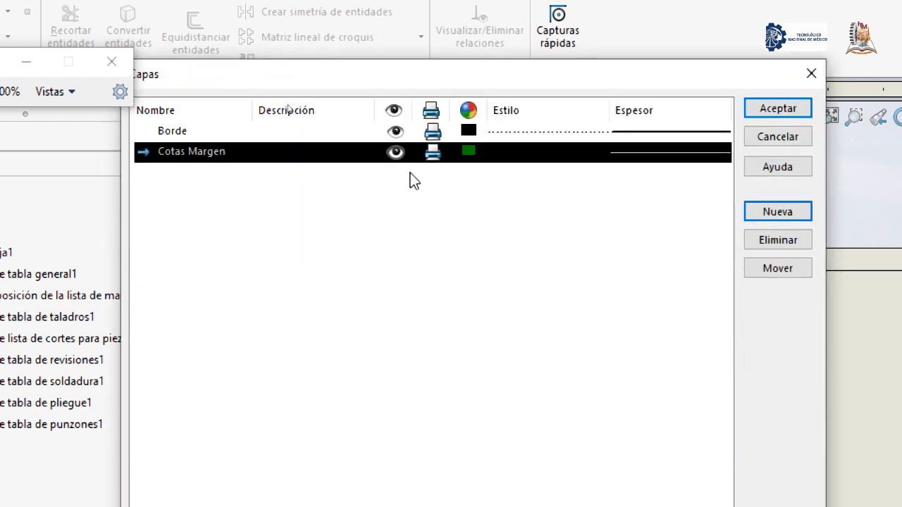
# Create a third layer named Margen and set its color to black
pyautogui.click(757, 214)
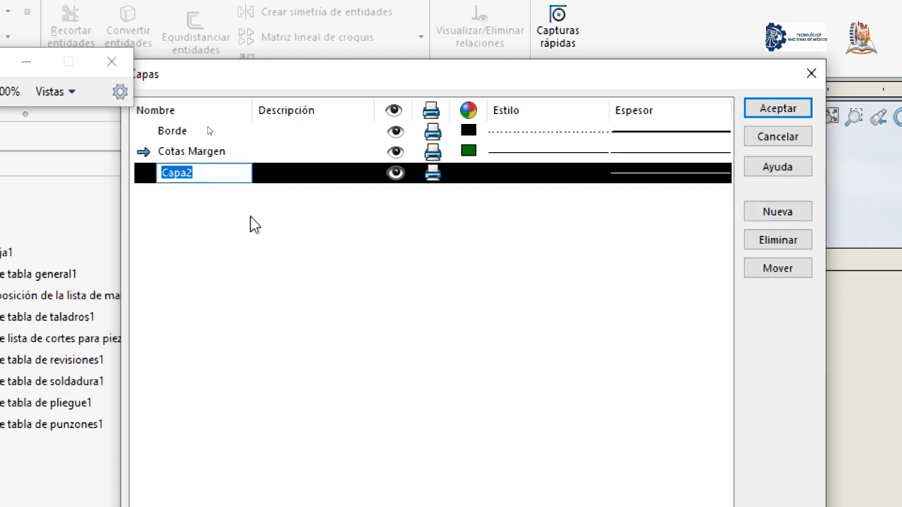
pyautogui.write('Margen')
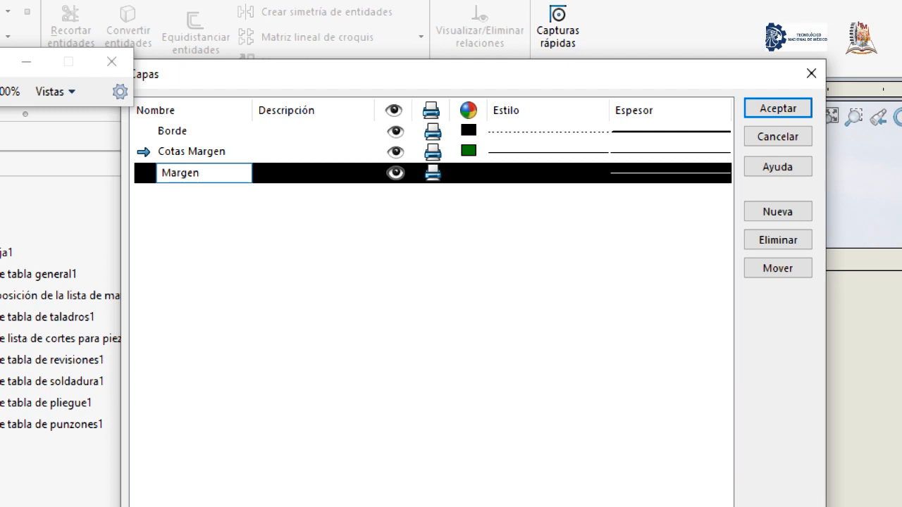
pyautogui.click(462, 173)
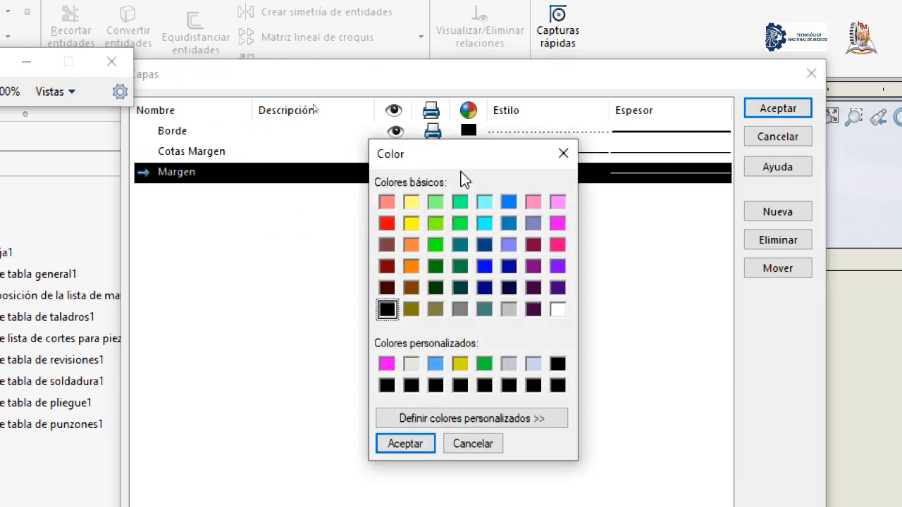
pyautogui.click(387, 385)
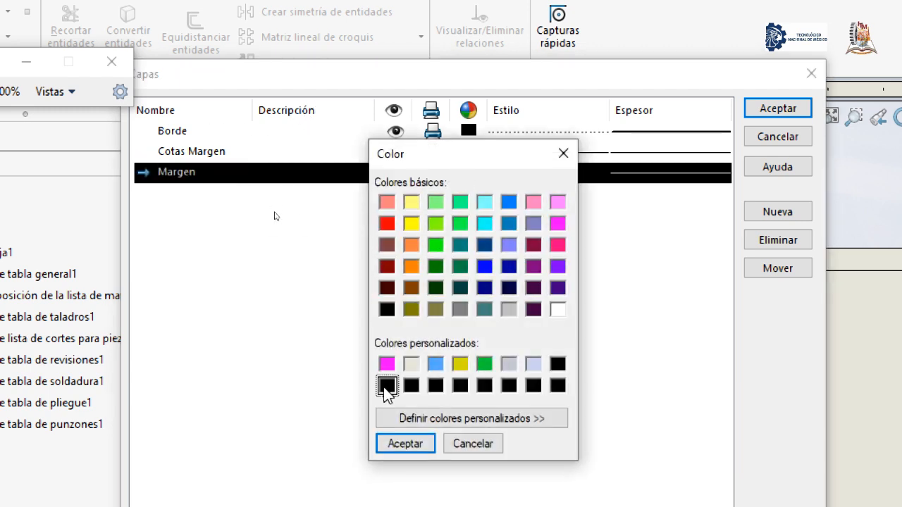
pyautogui.click(392, 444)
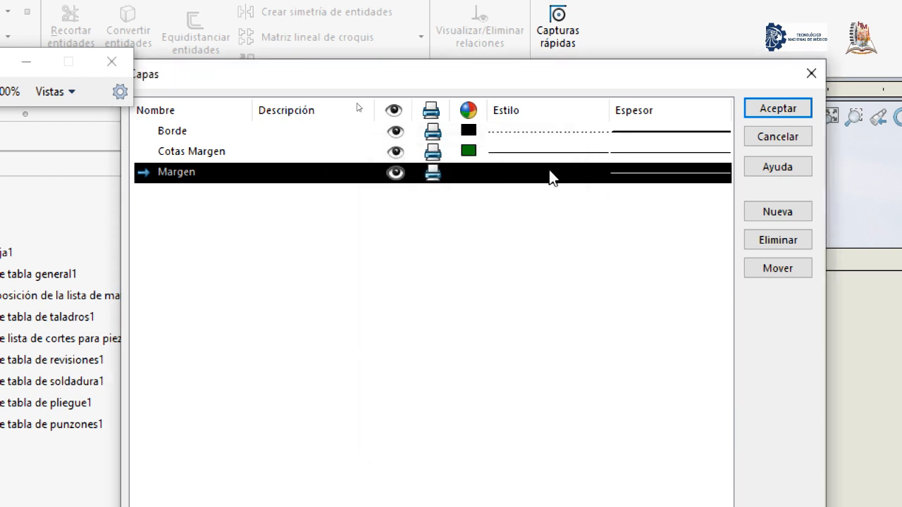
# Give the Margen layer a continuous line style and a 0.35 mm line thickness
pyautogui.click(549, 176)
pyautogui.click(688, 217)
pyautogui.click(643, 174)
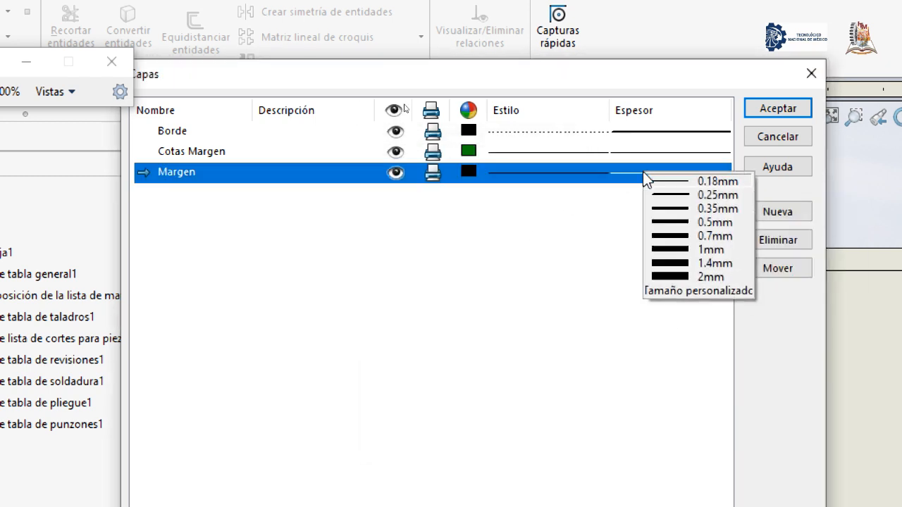
pyautogui.click(671, 212)
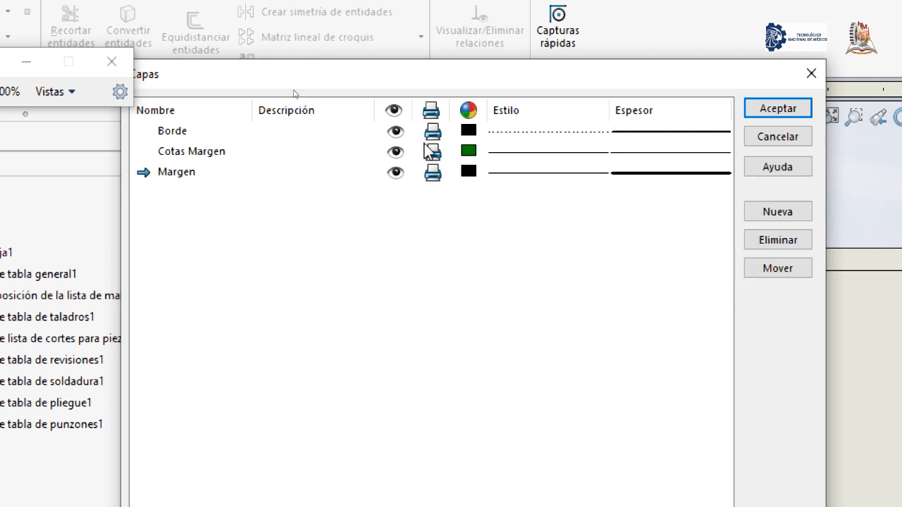
# Change the Borde layer's color to red and select the Margen layer in the layer list
pyautogui.click(468, 131)
pyautogui.click(391, 226)
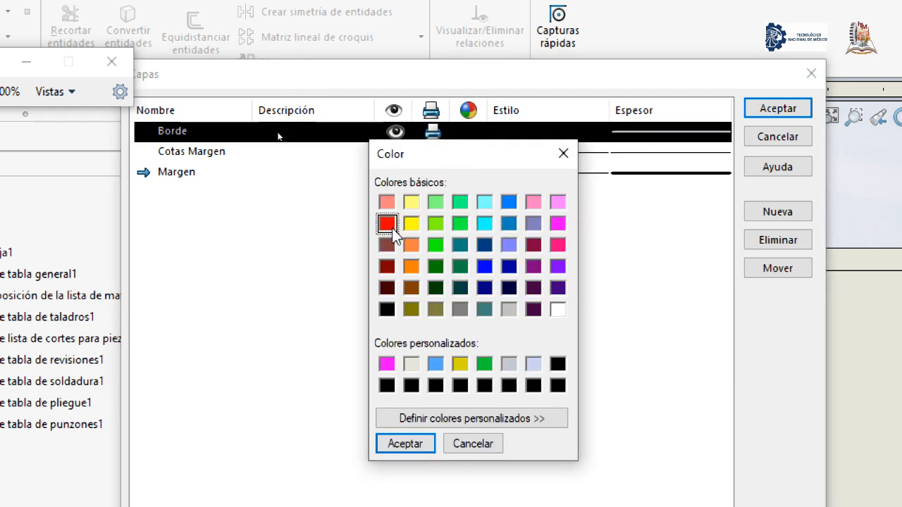
pyautogui.click(399, 443)
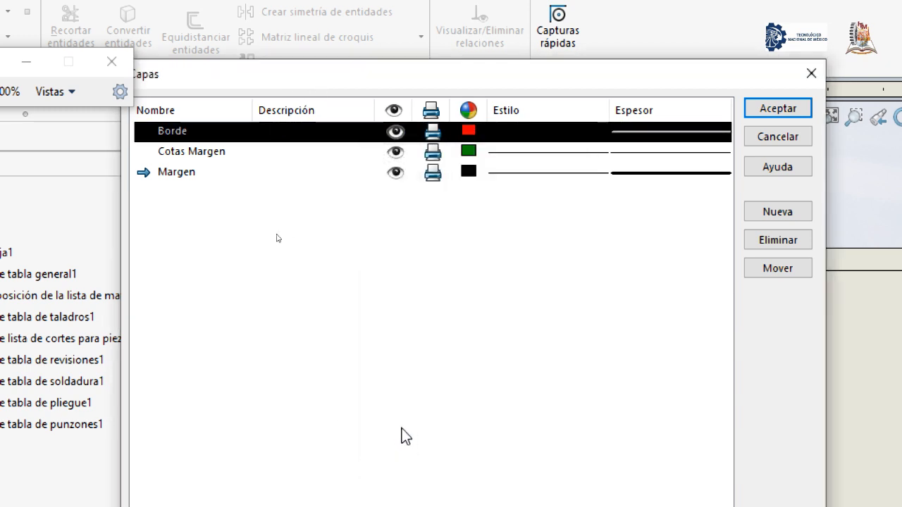
pyautogui.click(188, 155)
pyautogui.click(188, 134)
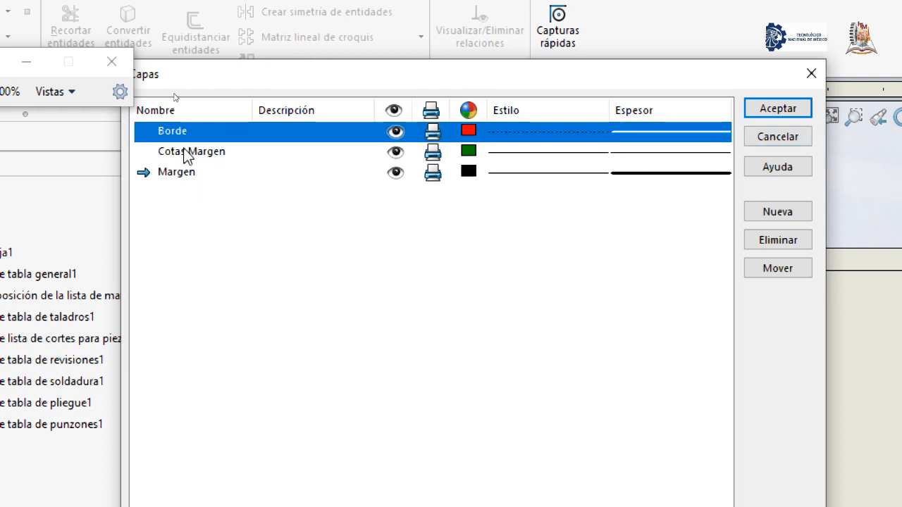
pyautogui.click(175, 173)
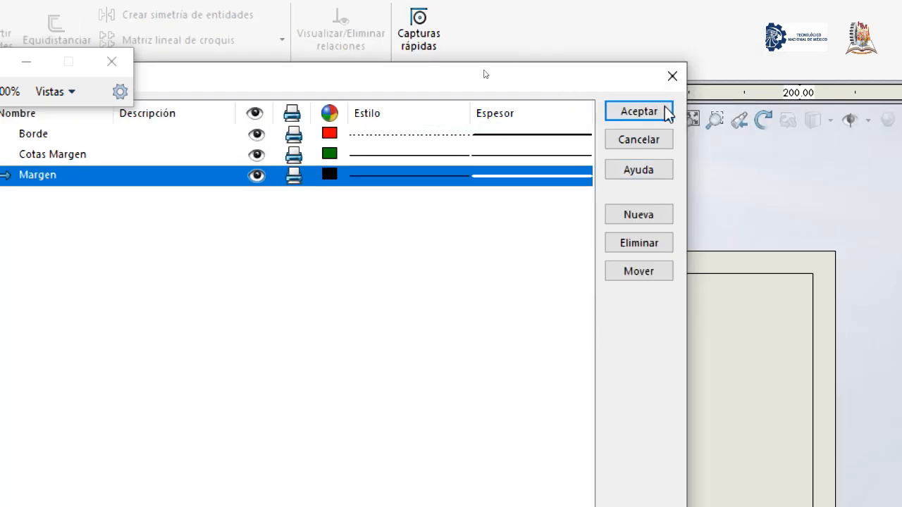
# Accept the layer properties and review the layers available in the Capa toolbar
pyautogui.click(792, 109)
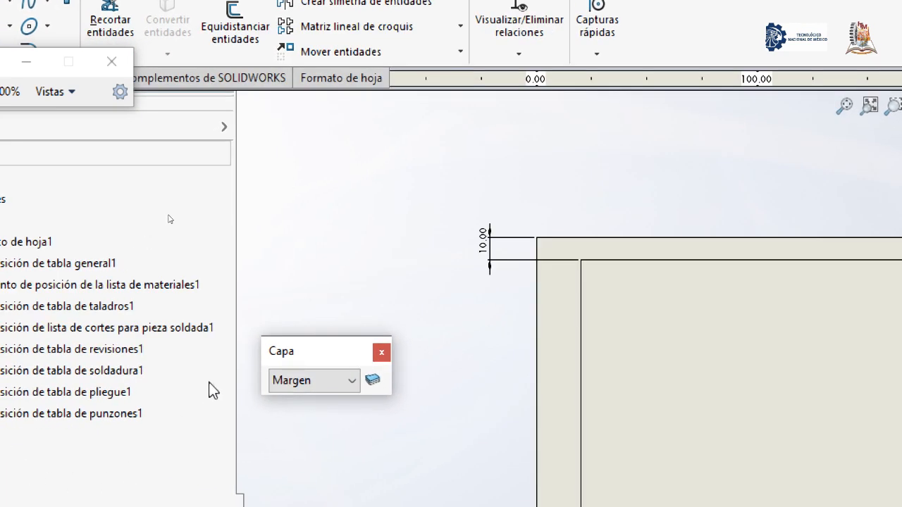
pyautogui.moveTo(334, 346); pyautogui.dragTo(318, 245)
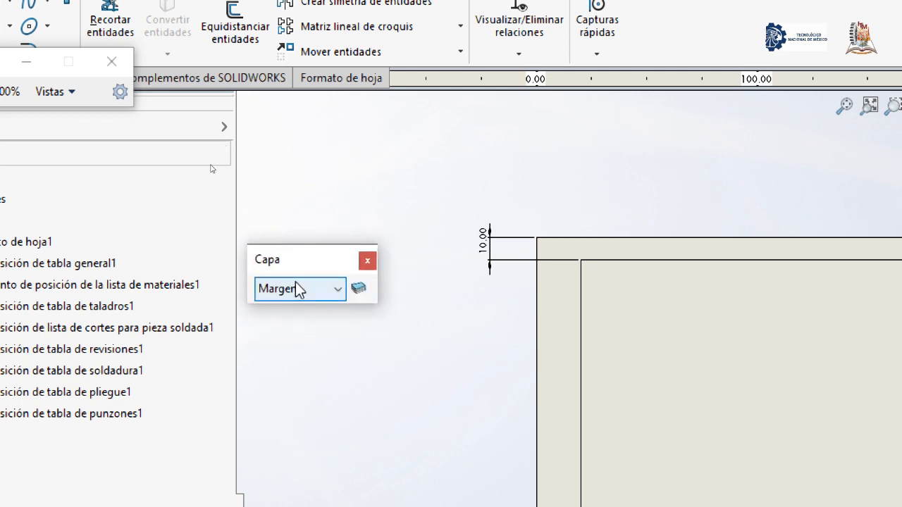
pyautogui.click(295, 286)
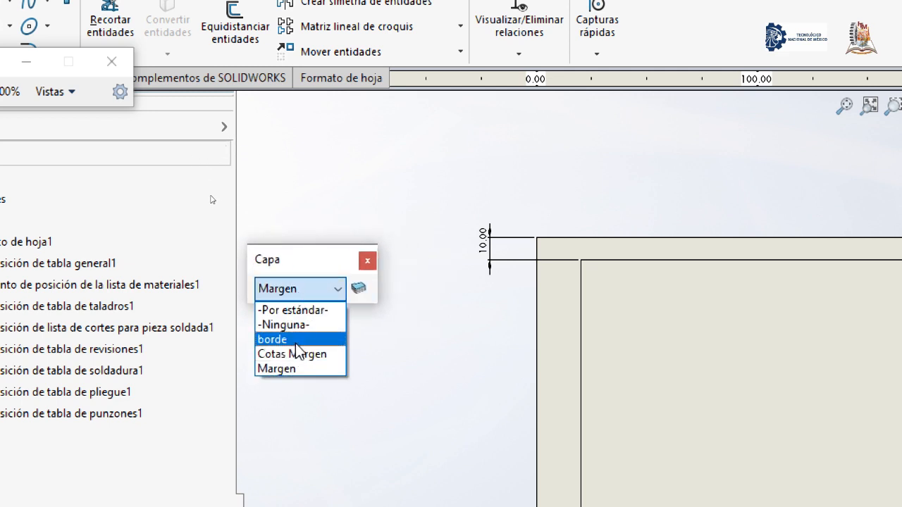
pyautogui.click(314, 259)
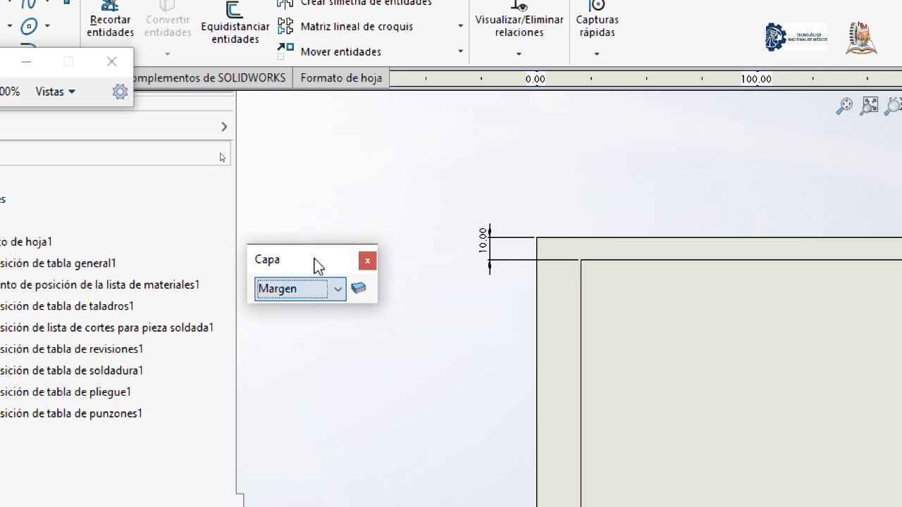
# Close the floating Capa toolbar, display it again and move it toward the upper part of the sheet
pyautogui.click(367, 261)
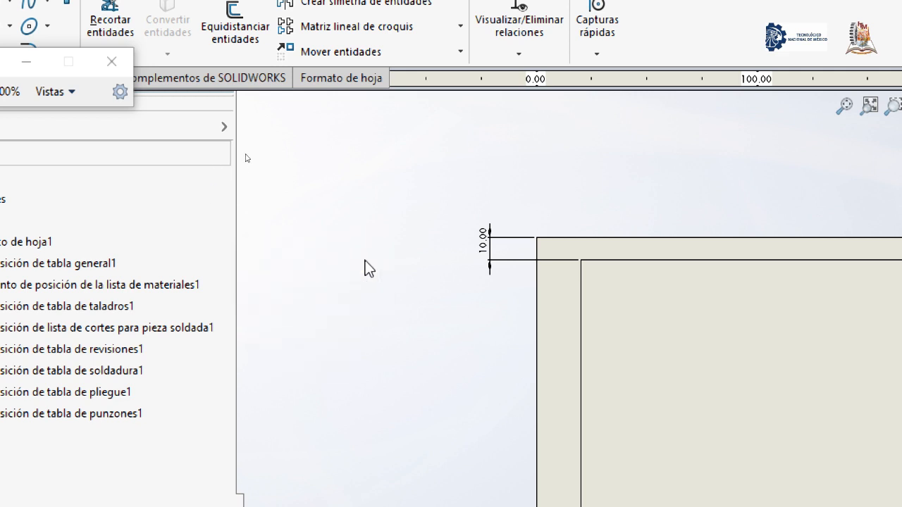
pyautogui.rightClick(689, 90)
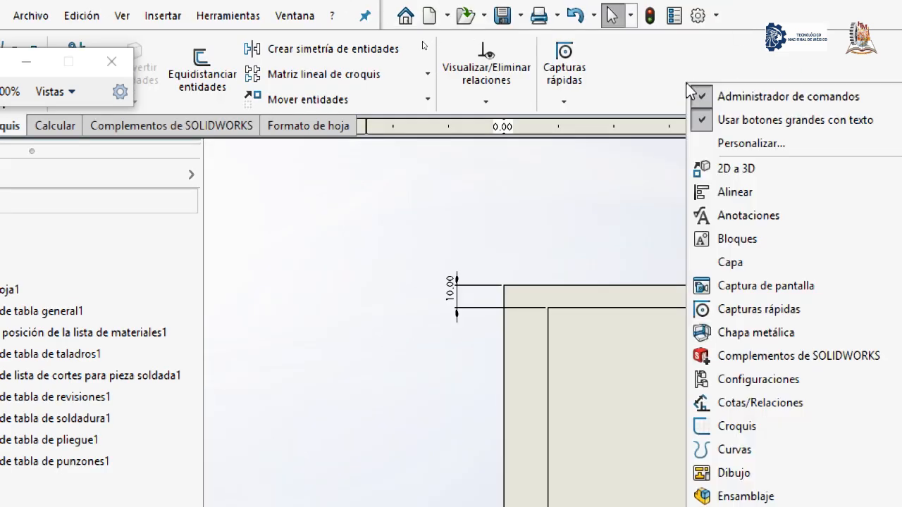
pyautogui.rightClick(640, 54)
pyautogui.rightClick(389, 55)
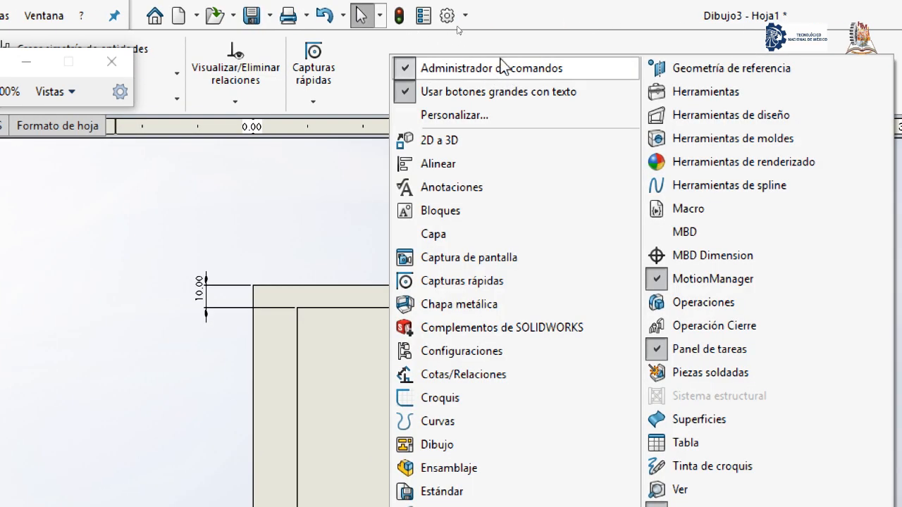
pyautogui.rightClick(502, 48)
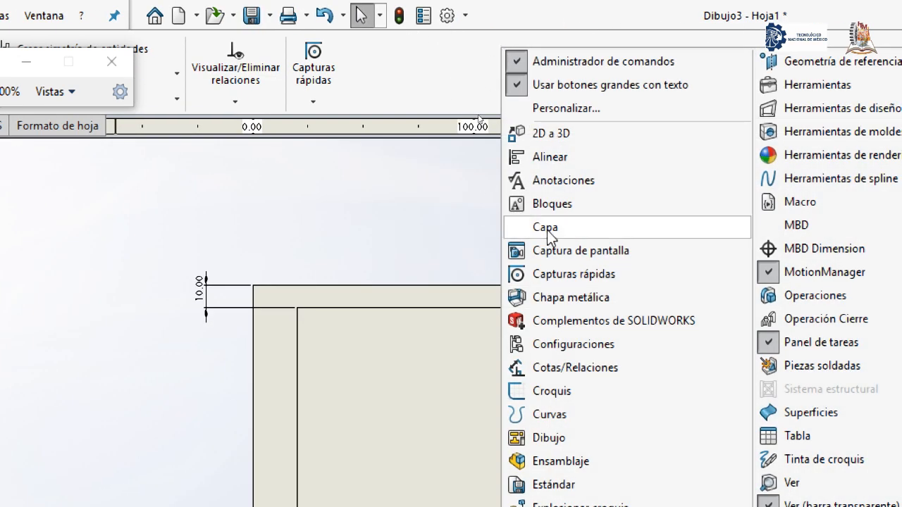
pyautogui.click(525, 227)
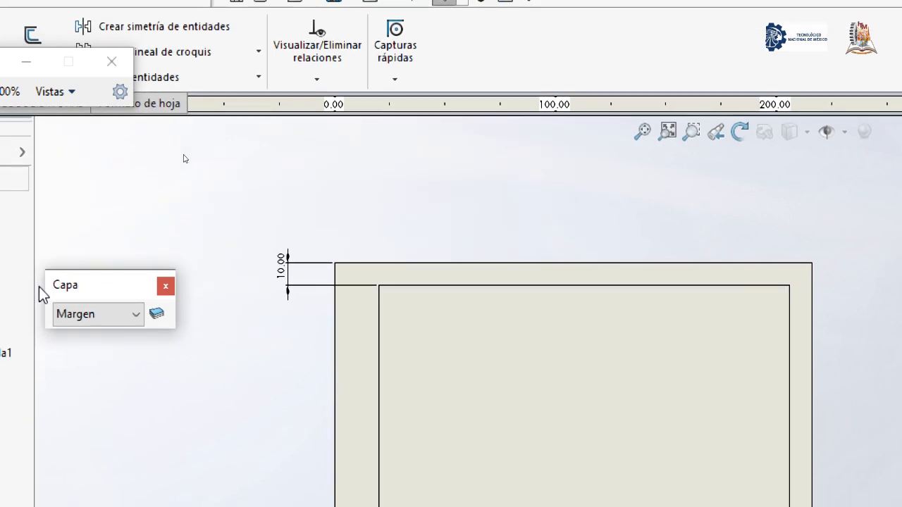
pyautogui.moveTo(64, 289); pyautogui.dragTo(563, 193)
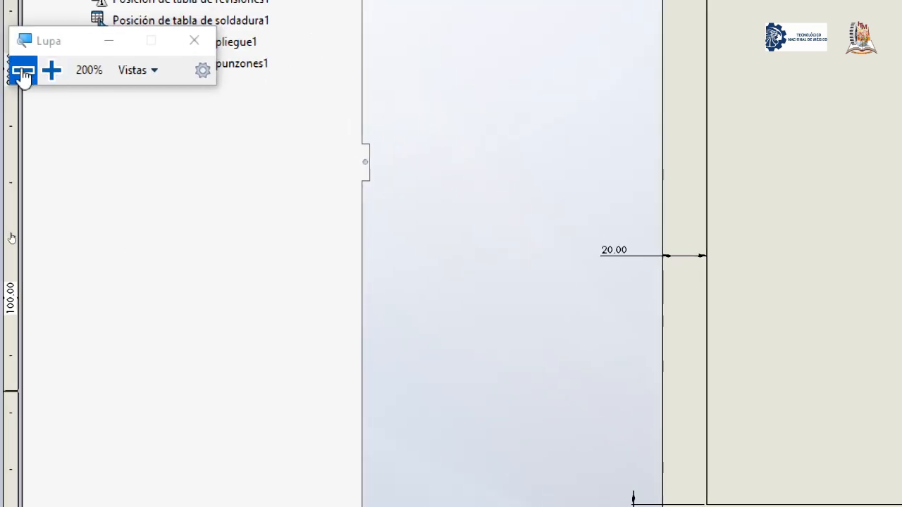
# Display the Capa toolbar and place it in the empty area beside the sheet's left edge
pyautogui.click(17, 70)
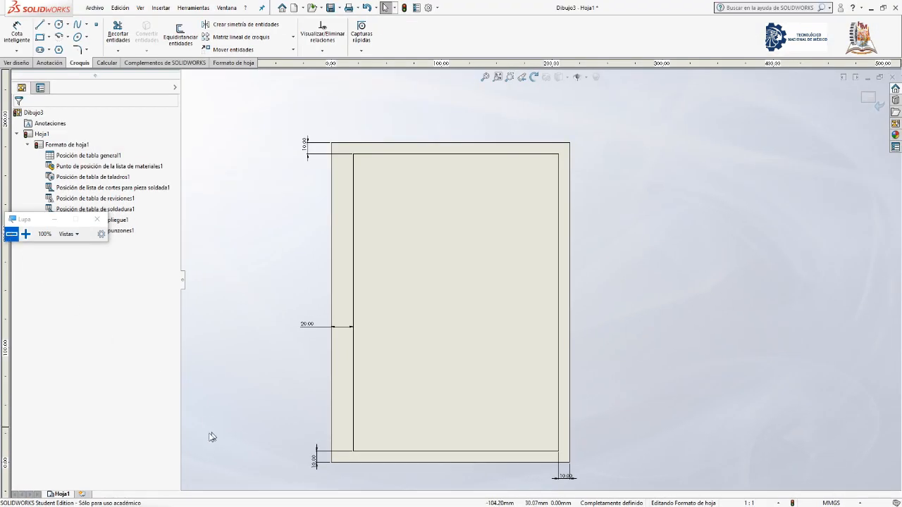
pyautogui.rightClick(521, 39)
pyautogui.rightClick(495, 50)
pyautogui.click(515, 139)
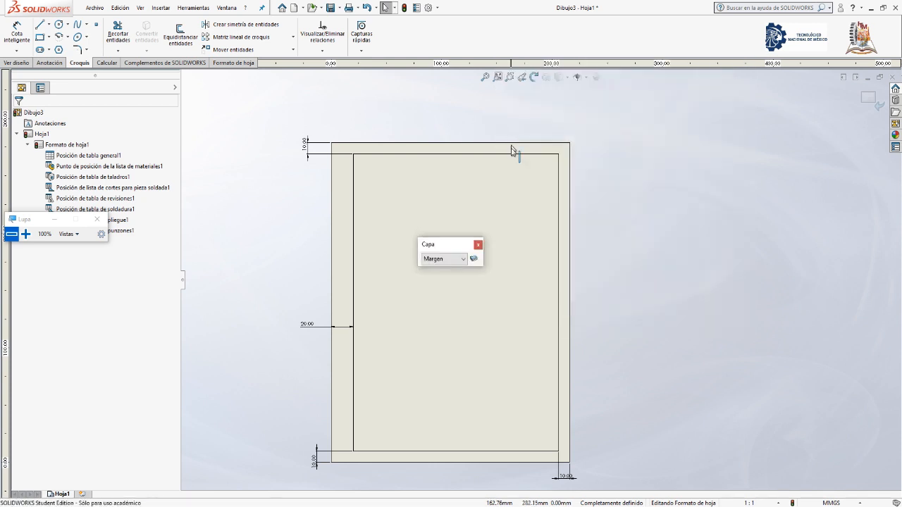
pyautogui.moveTo(431, 252); pyautogui.dragTo(251, 229)
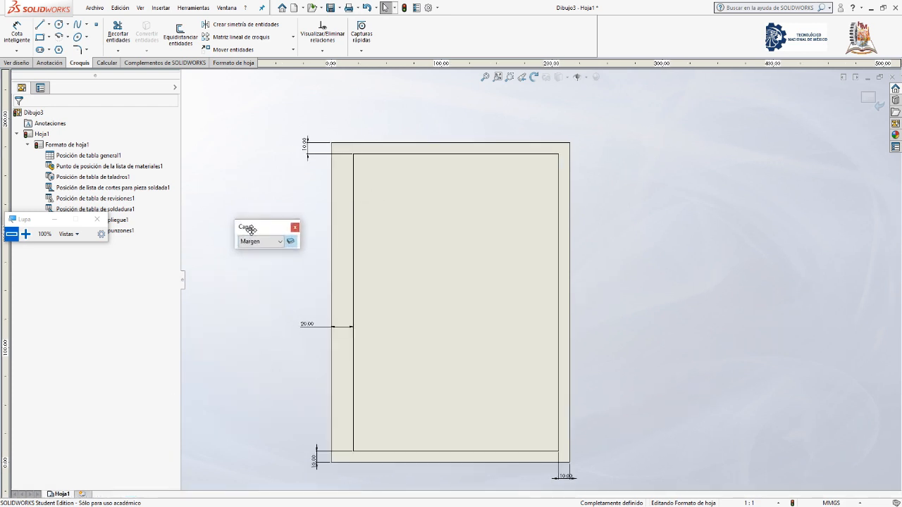
# Assign the four lines of the outer sheet rectangle to the borde layer
pyautogui.scroll(-2, 358, 245)
pyautogui.scroll(3, 424, 296)
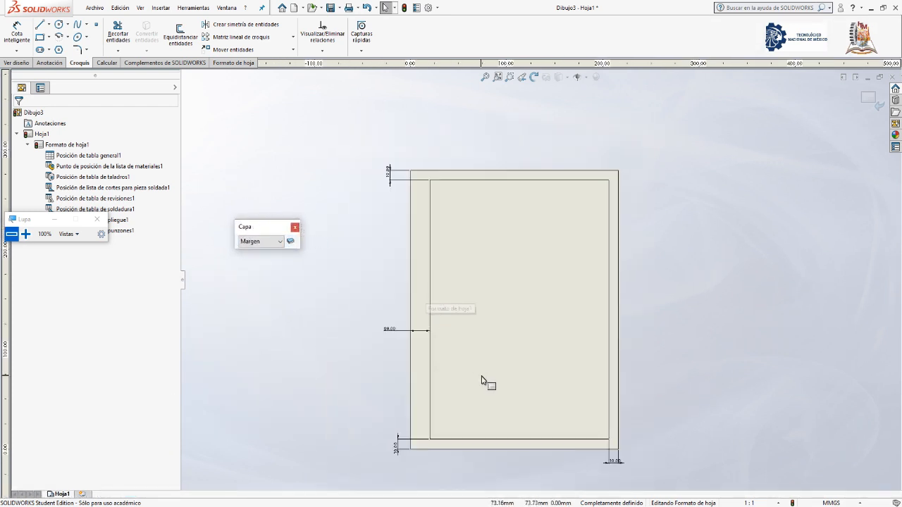
pyautogui.scroll(-2, 482, 381)
pyautogui.scroll(1, 455, 371)
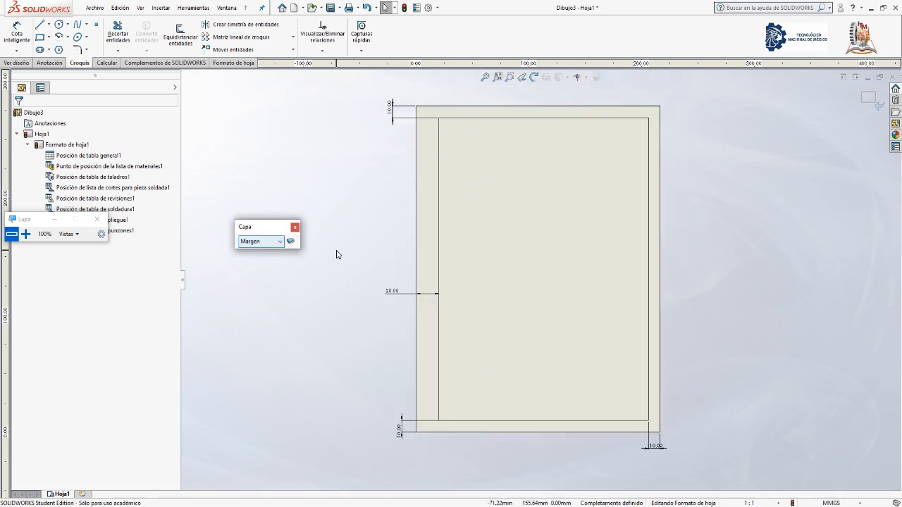
pyautogui.click(458, 111)
pyautogui.keyDown('ctrl'); pyautogui.click(418, 157); pyautogui.keyUp('ctrl')
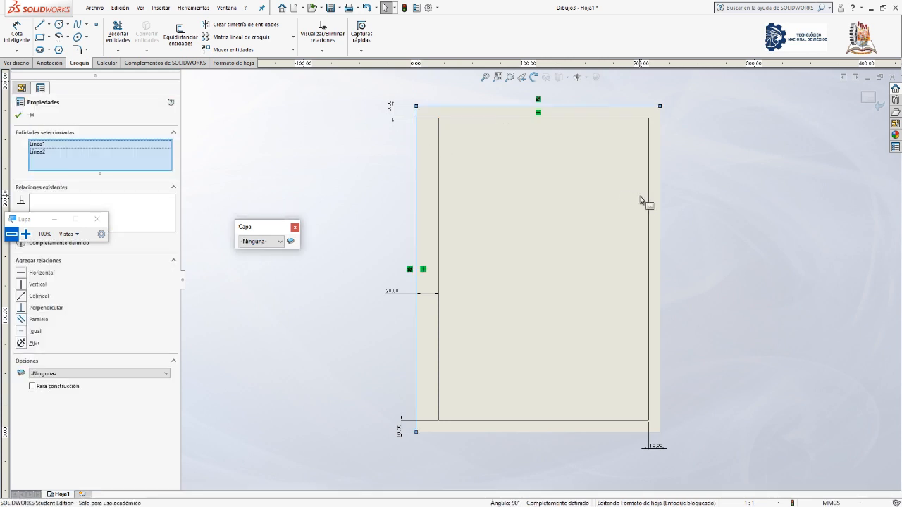
pyautogui.click(661, 208)
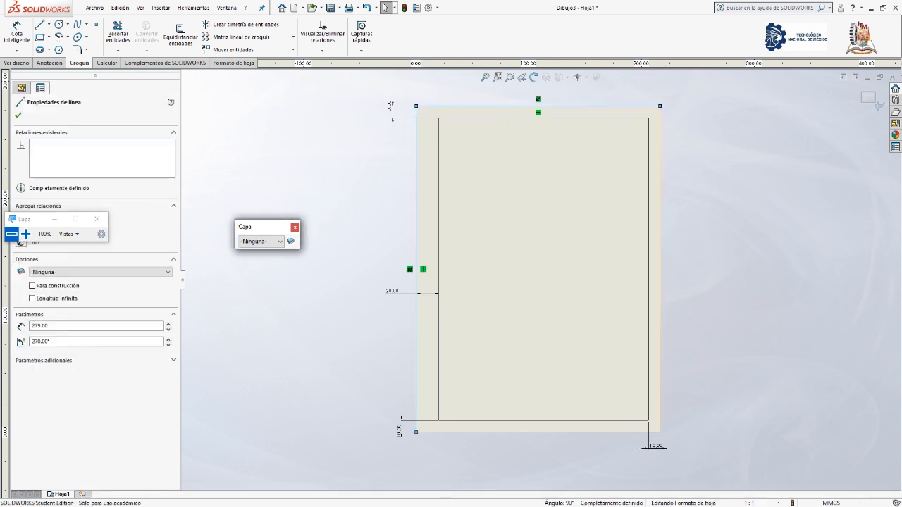
pyautogui.keyDown('ctrl'); pyautogui.click(615, 433); pyautogui.keyUp('ctrl')
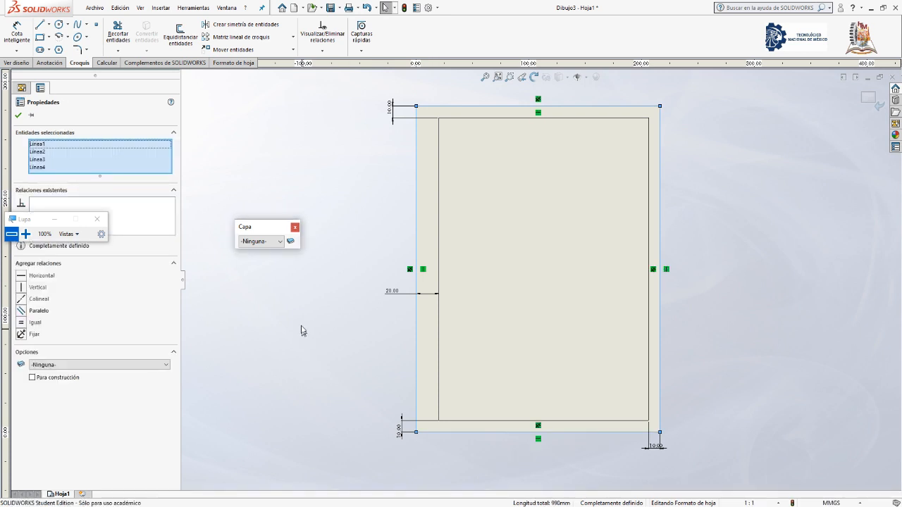
pyautogui.click(275, 243)
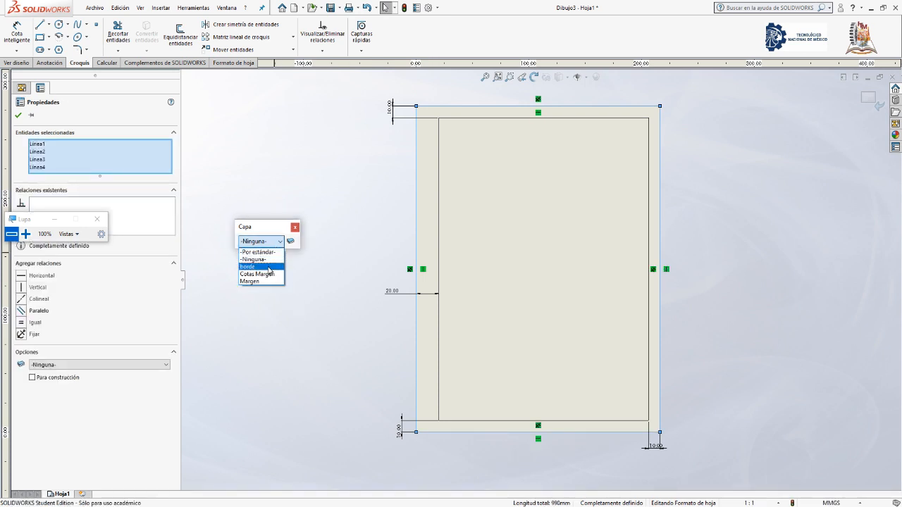
pyautogui.click(269, 268)
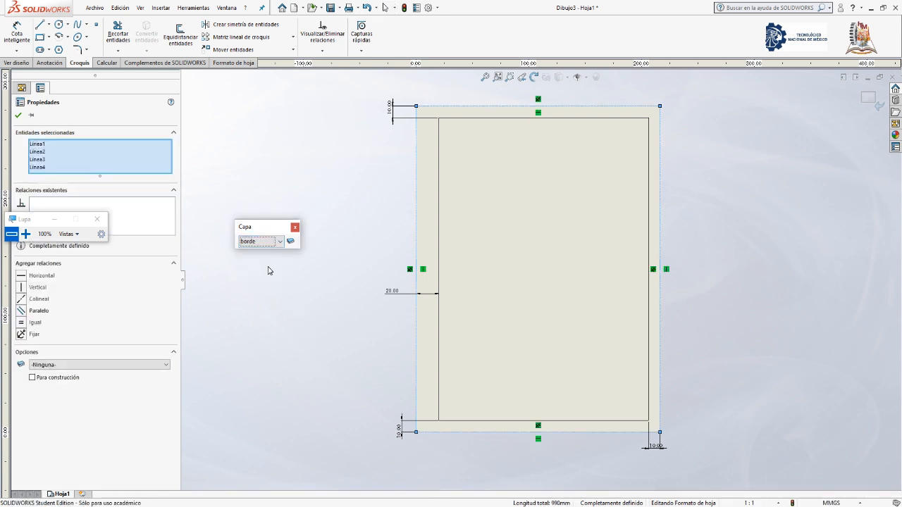
pyautogui.click(335, 246)
# Assign the four lines of the inner margin rectangle to the Margen layer
pyautogui.scroll(-2, 407, 227)
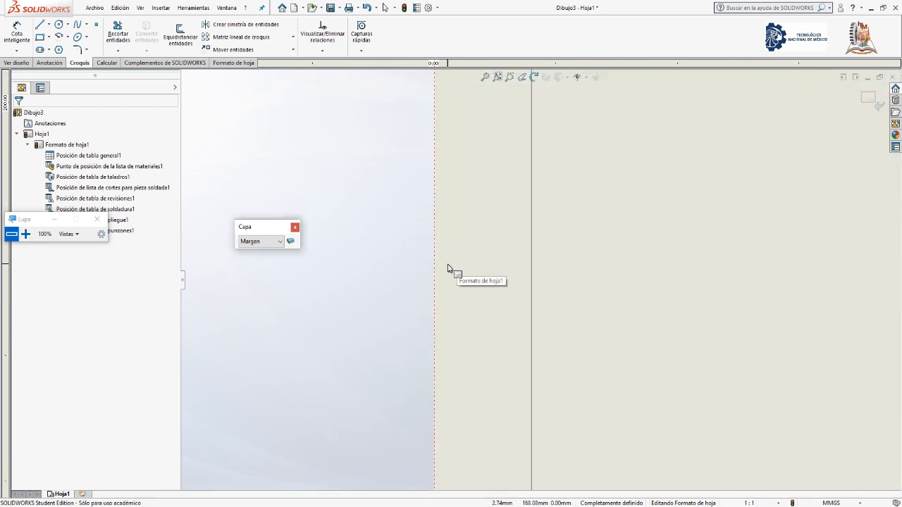
pyautogui.scroll(5, 459, 268)
pyautogui.scroll(-4, 599, 310)
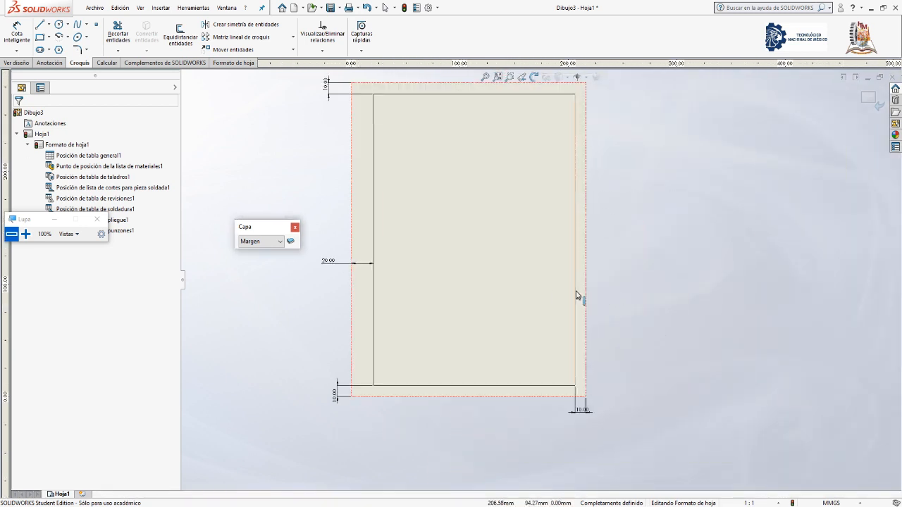
pyautogui.click(374, 269)
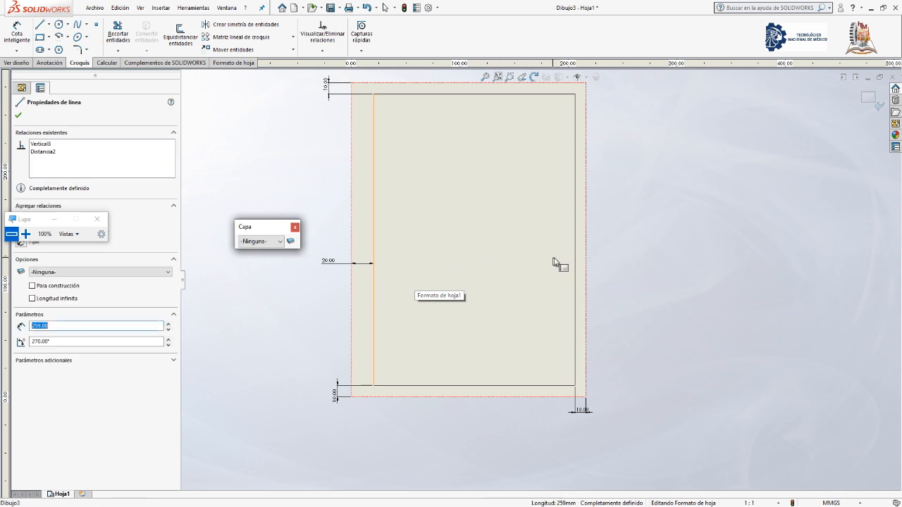
pyautogui.keyDown('ctrl'); pyautogui.click(575, 240); pyautogui.keyUp('ctrl')
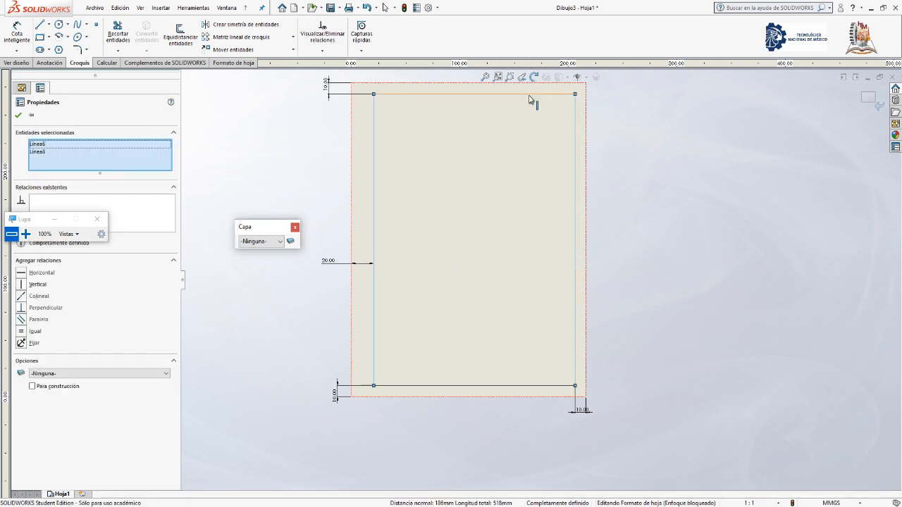
pyautogui.keyDown('ctrl'); pyautogui.click(529, 95); pyautogui.keyUp('ctrl')
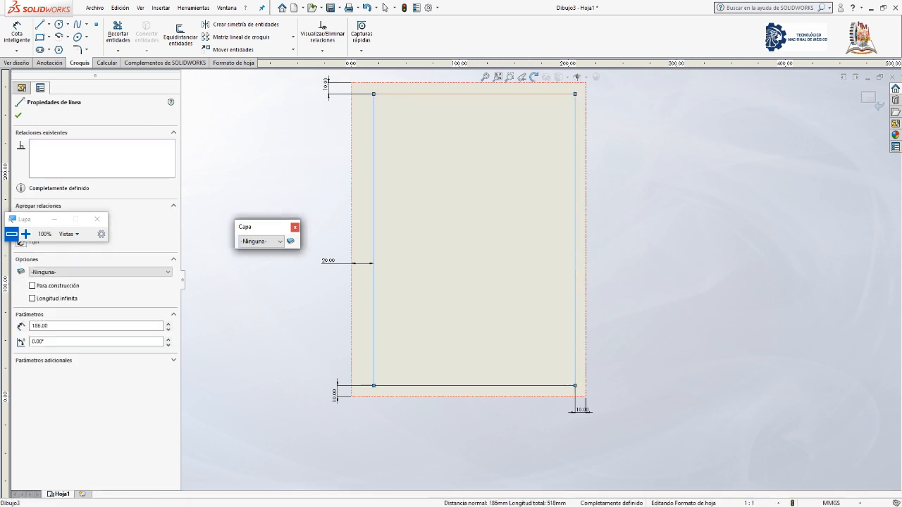
pyautogui.keyDown('ctrl'); pyautogui.click(473, 392); pyautogui.keyUp('ctrl')
pyautogui.click(277, 243)
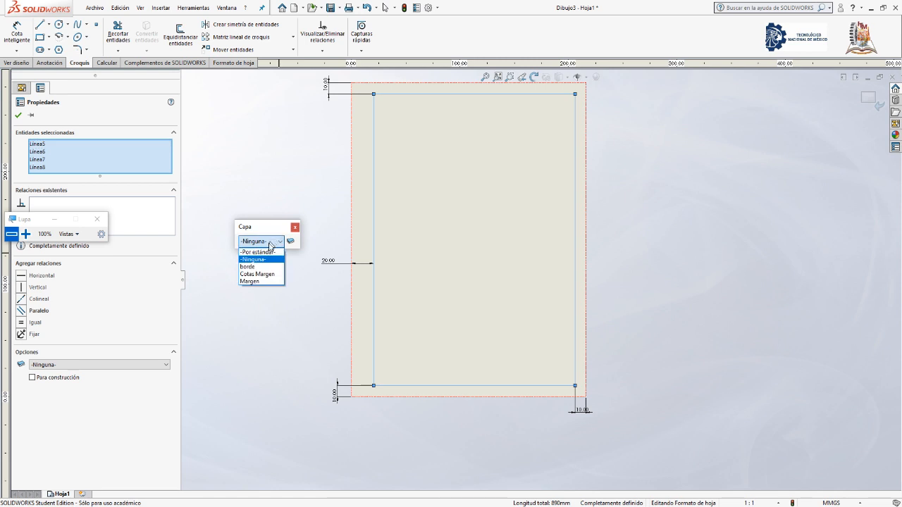
pyautogui.click(264, 282)
pyautogui.click(261, 322)
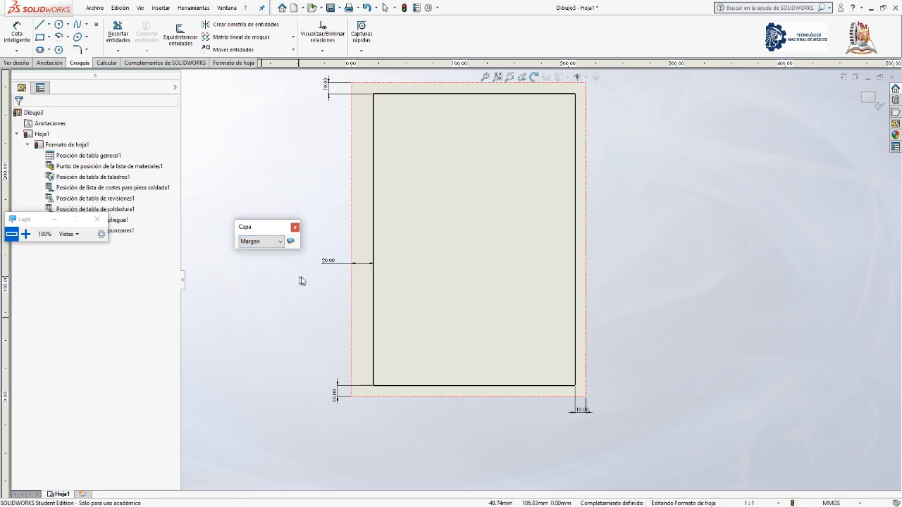
# Assign the 20 mm and the three 10 mm margin dimensions to the Cotas Margen layer
pyautogui.keyDown('ctrl'); pyautogui.click(335, 393); pyautogui.keyUp('ctrl')
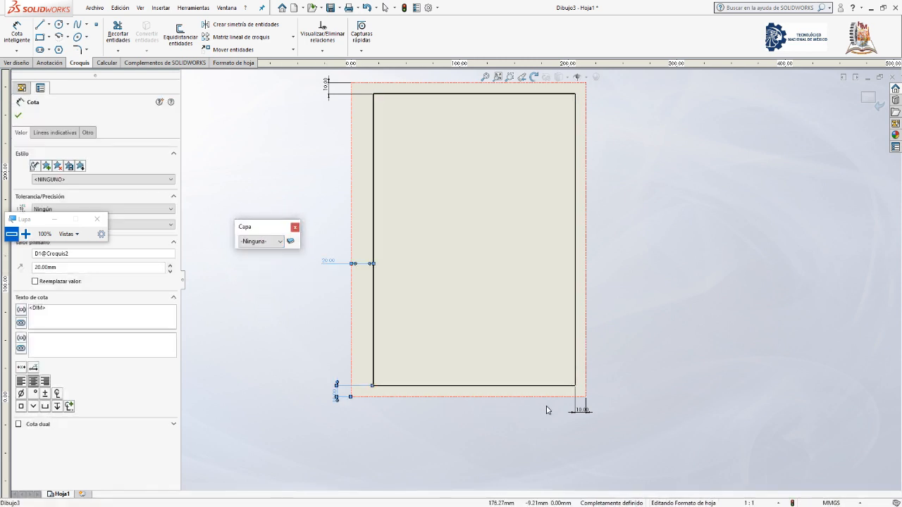
pyautogui.keyDown('ctrl'); pyautogui.click(582, 413); pyautogui.keyUp('ctrl')
pyautogui.keyDown('ctrl'); pyautogui.click(327, 86); pyautogui.keyUp('ctrl')
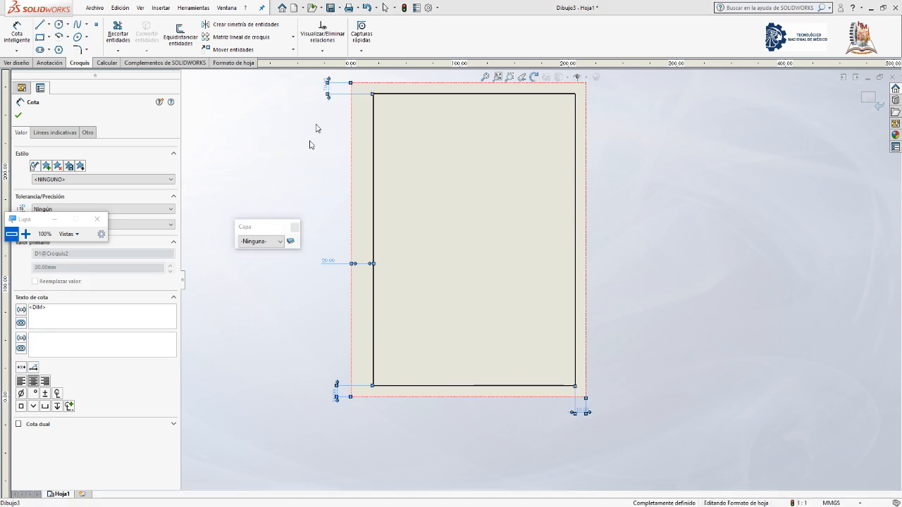
pyautogui.click(278, 242)
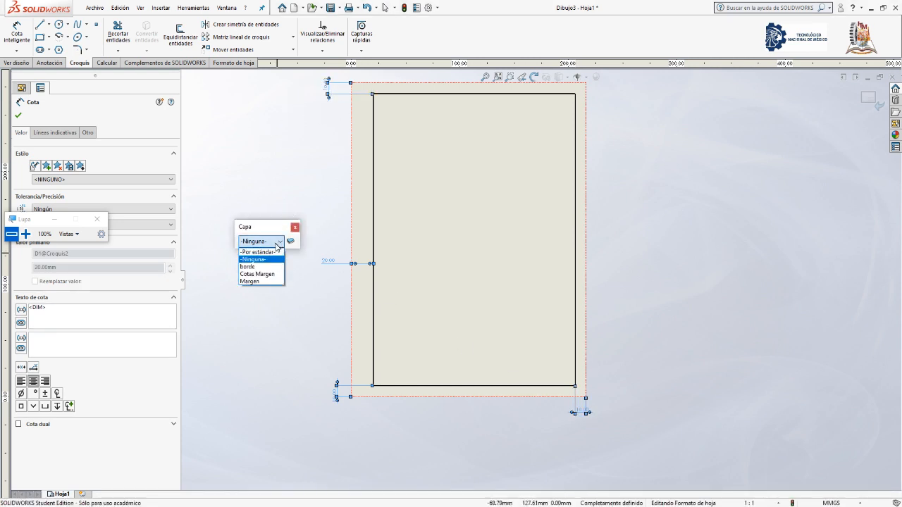
pyautogui.click(269, 274)
pyautogui.press('Escape')
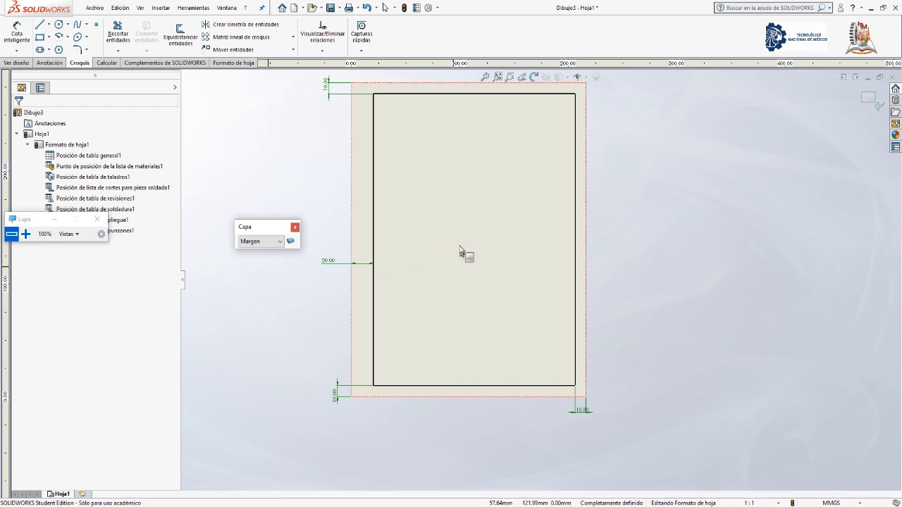
# Inspect the layered border, margin and dimensions, and exit sheet format editing to return to the drawing sheet
pyautogui.scroll(-6, 381, 310)
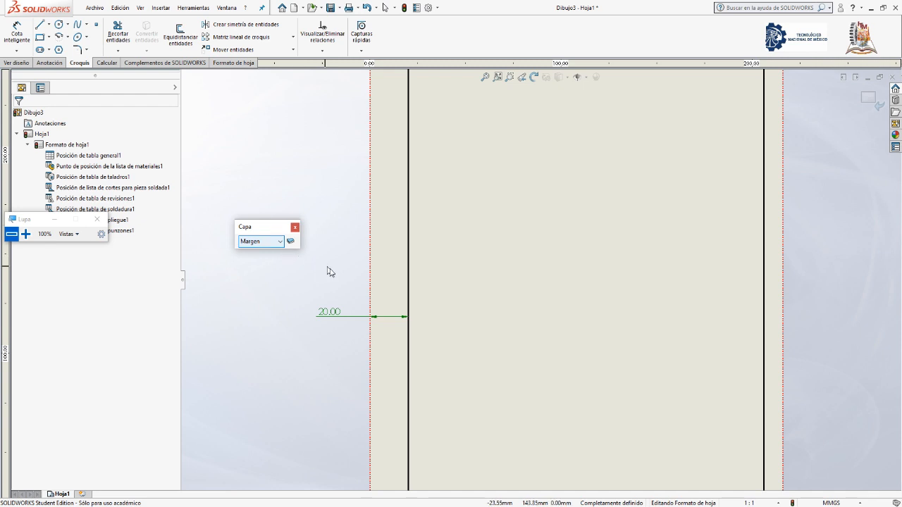
pyautogui.scroll(4, 663, 370)
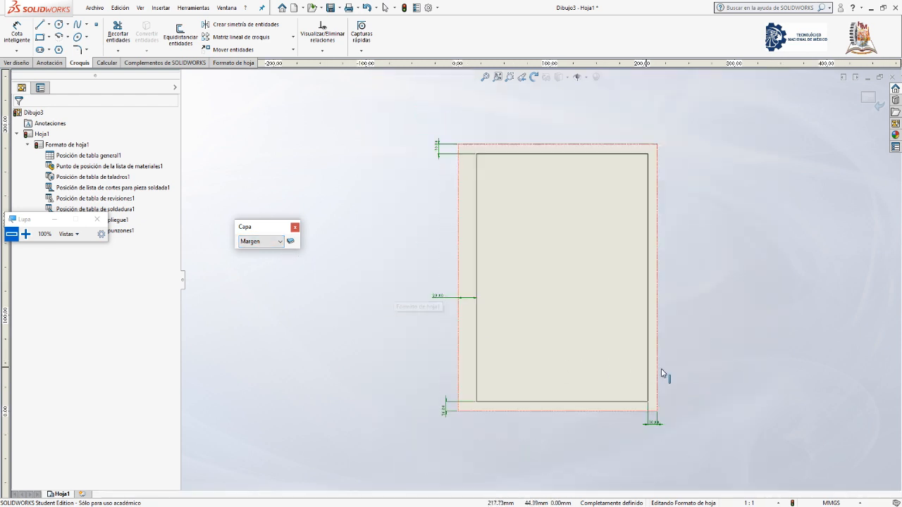
pyautogui.scroll(-2, 600, 343)
pyautogui.scroll(3, 588, 344)
pyautogui.scroll(-3, 519, 205)
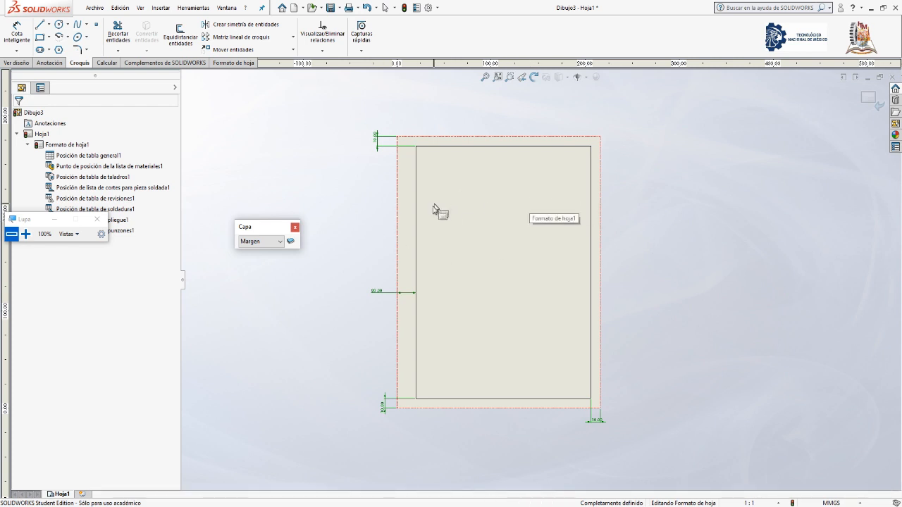
pyautogui.click(869, 103)
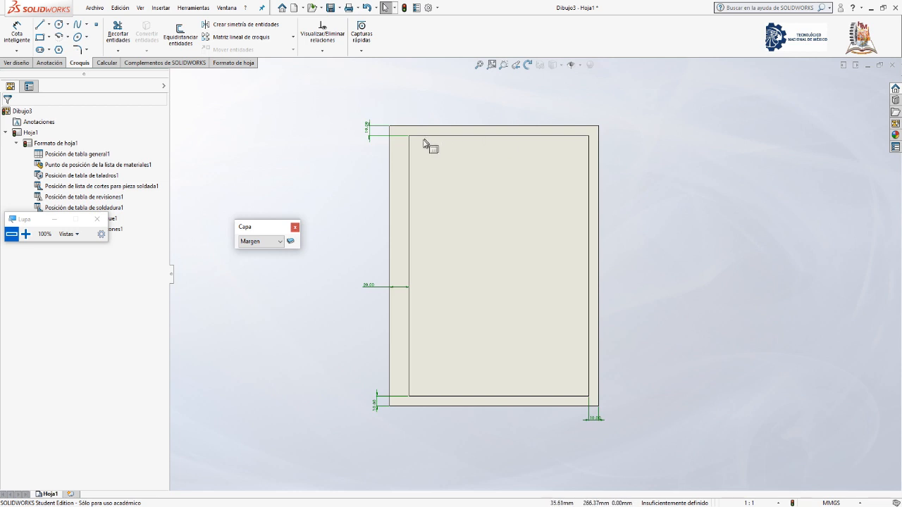
# Examine the left margin line and its 20 mm dimension up close, and then the whole sheet with its border and margins
pyautogui.scroll(-3, 441, 268)
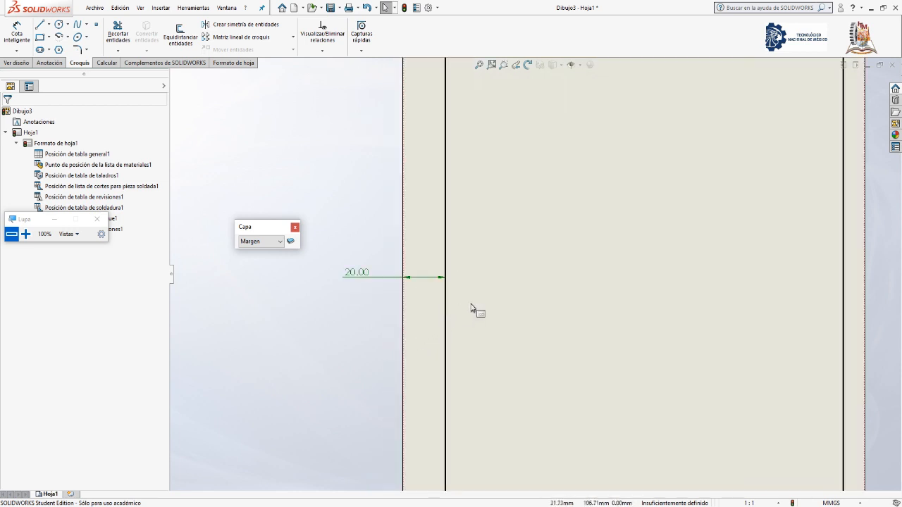
pyautogui.scroll(-2, 458, 310)
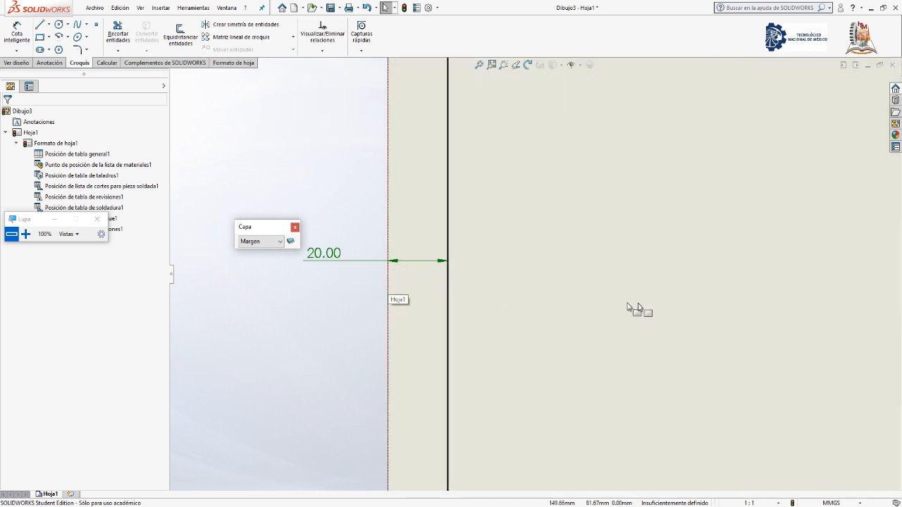
pyautogui.scroll(5, 655, 310)
pyautogui.scroll(-2, 556, 270)
pyautogui.scroll(-2, 391, 281)
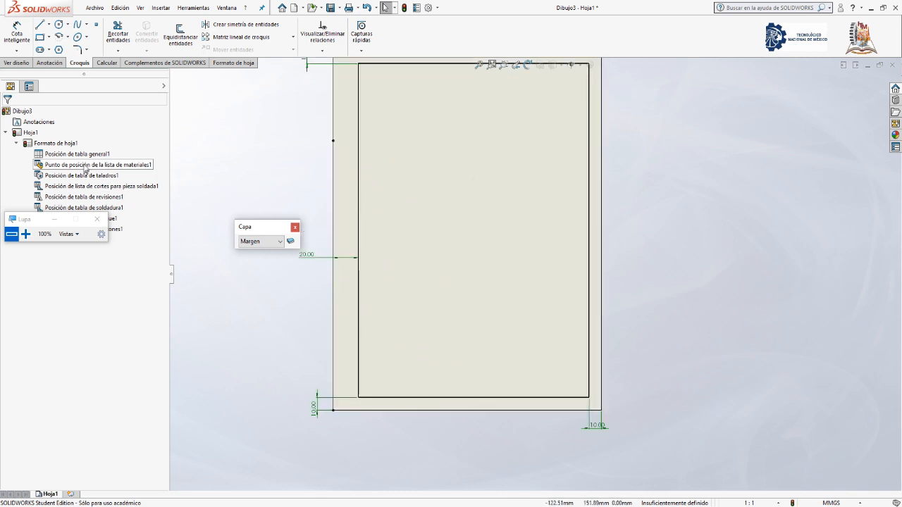
pyautogui.rightClick(67, 143)
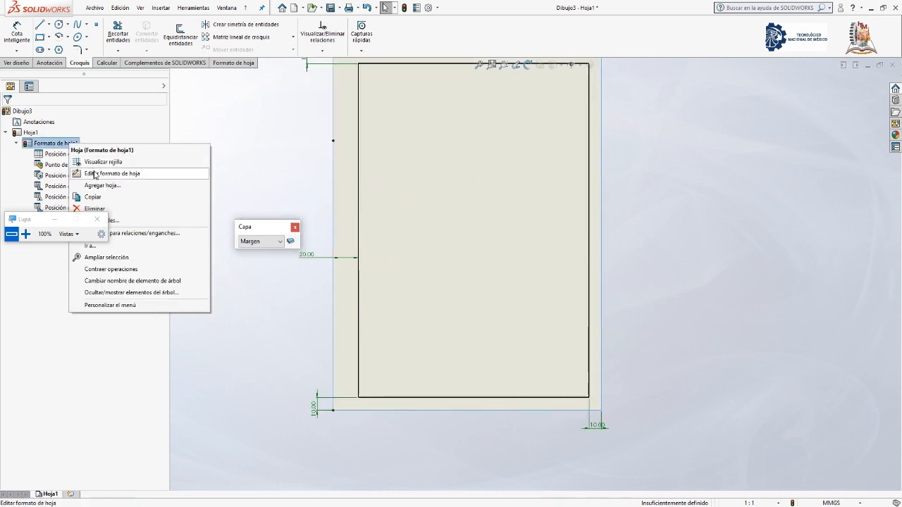
pyautogui.click(222, 164)
pyautogui.scroll(2, 413, 201)
pyautogui.scroll(-2, 589, 185)
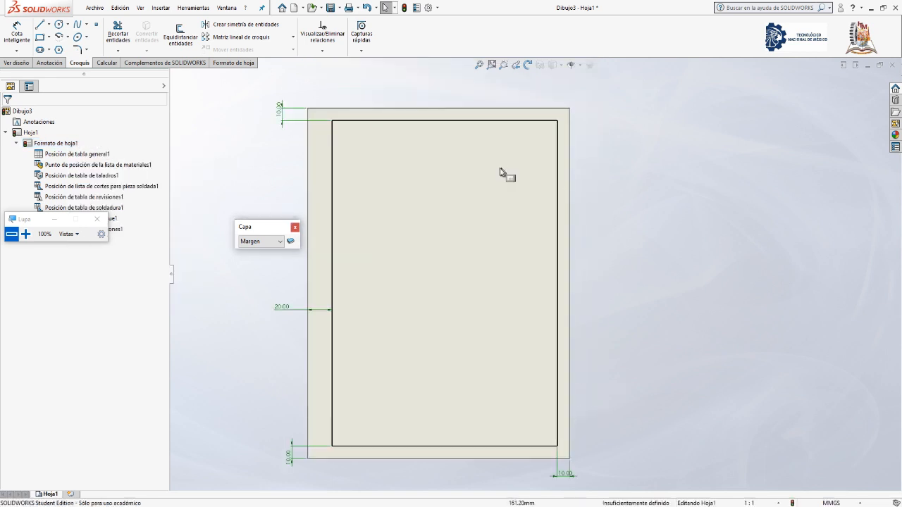
pyautogui.scroll(-1, 404, 202)
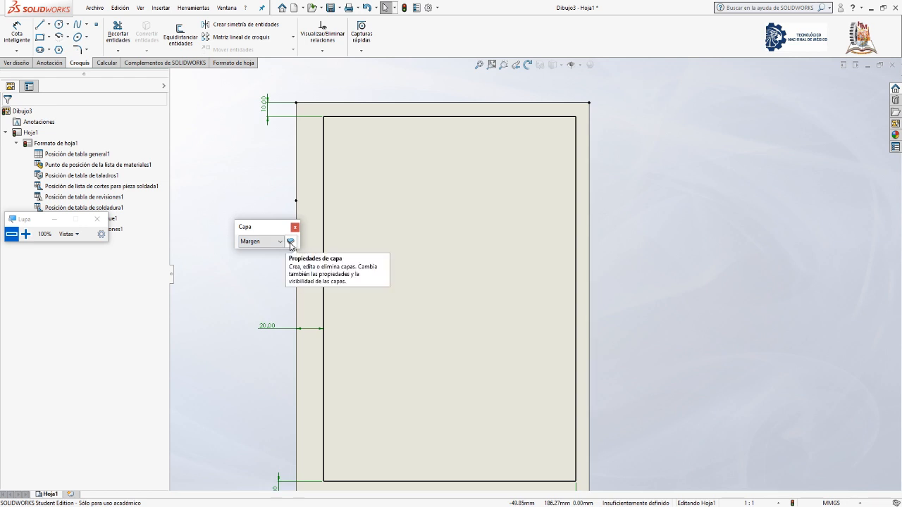
# Hide the Cotas Margen and borde layers in the layer properties, keeping the Margen layer shown
pyautogui.click(290, 242)
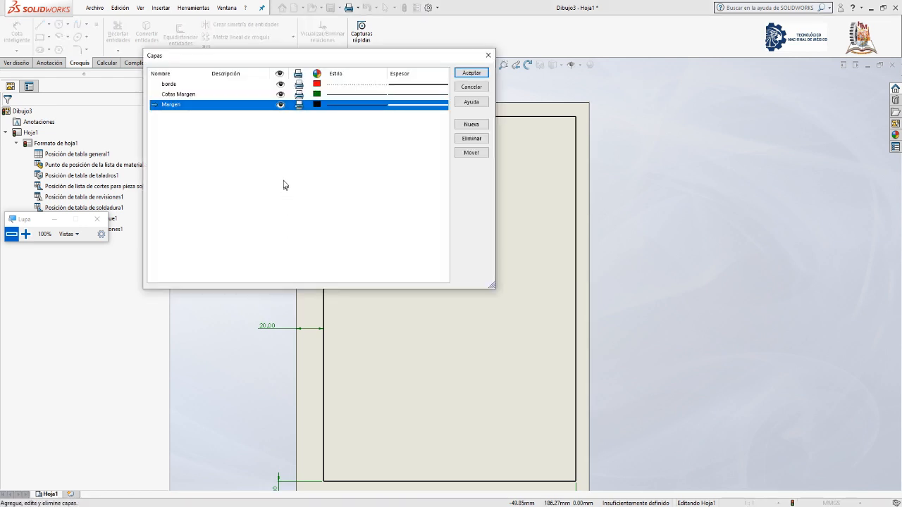
pyautogui.moveTo(286, 60); pyautogui.dragTo(694, 68)
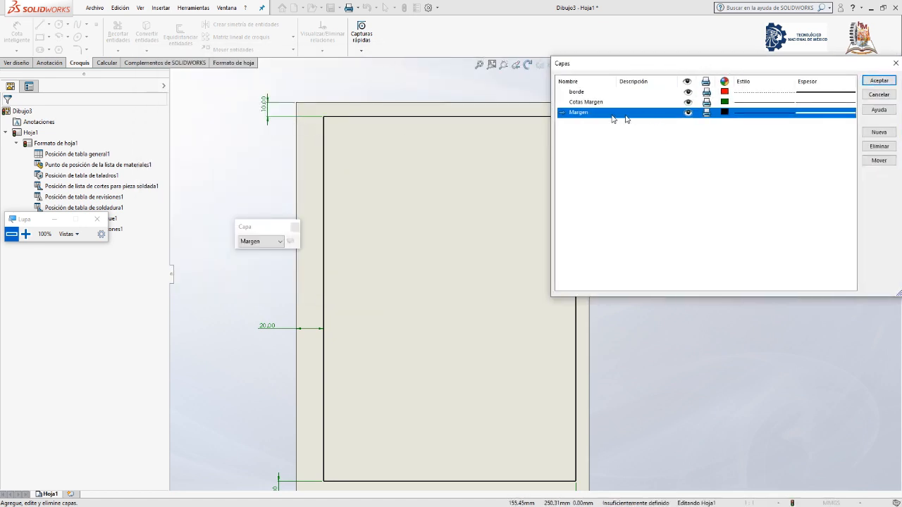
pyautogui.click(687, 103)
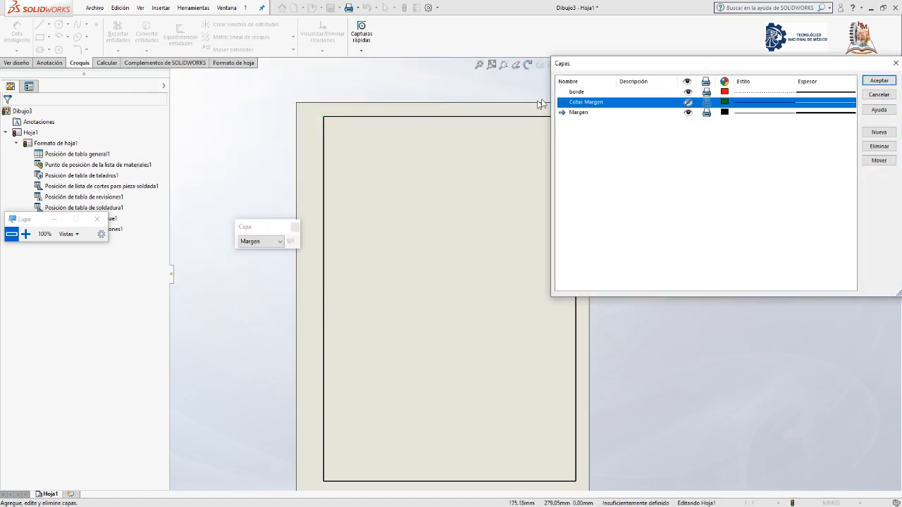
pyautogui.click(688, 92)
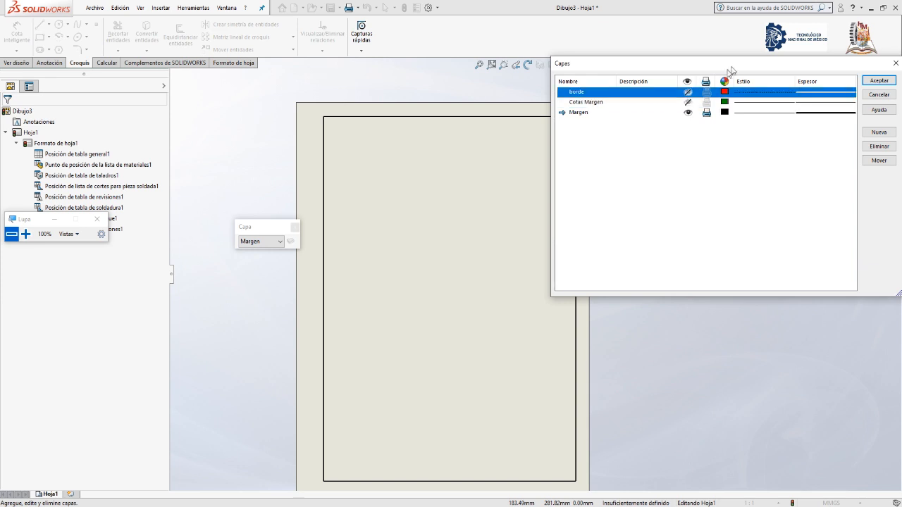
pyautogui.moveTo(765, 77); pyautogui.dragTo(682, 83)
pyautogui.click(785, 95)
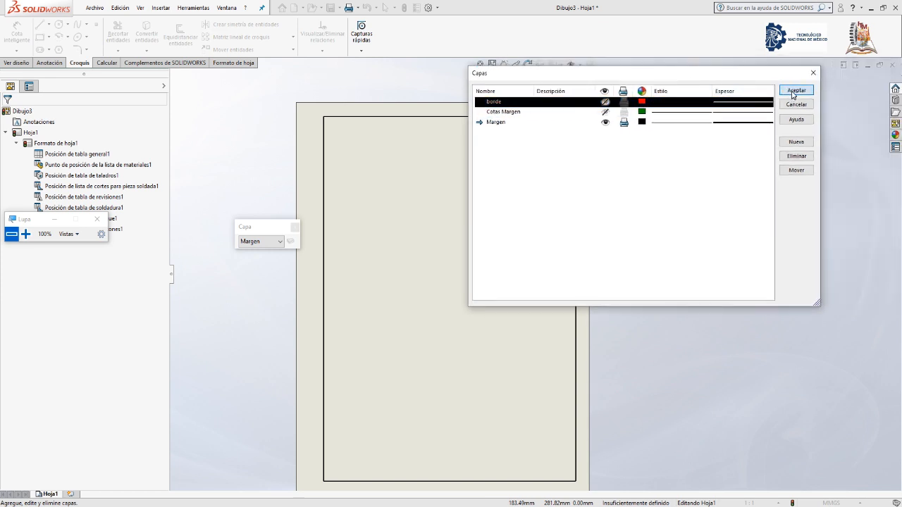
pyautogui.scroll(1, 521, 441)
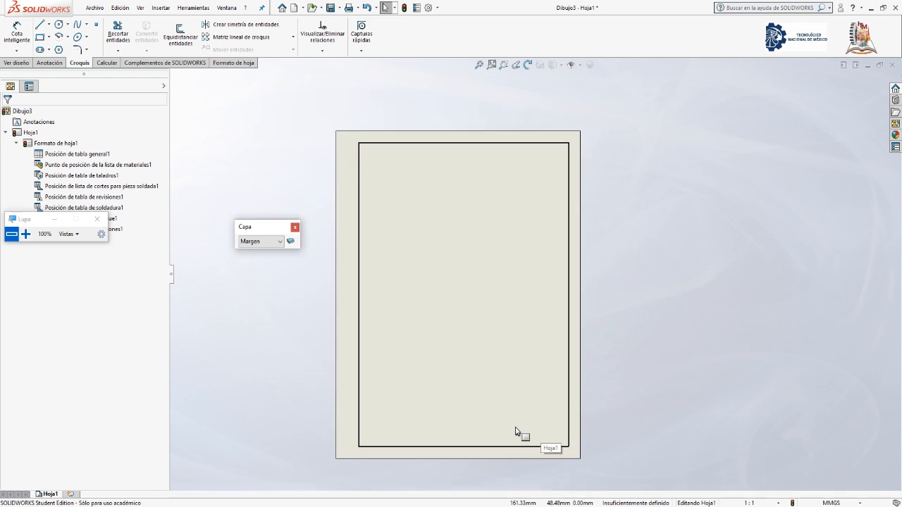
pyautogui.scroll(-1, 506, 430)
pyautogui.scroll(2, 454, 250)
pyautogui.scroll(-1, 467, 191)
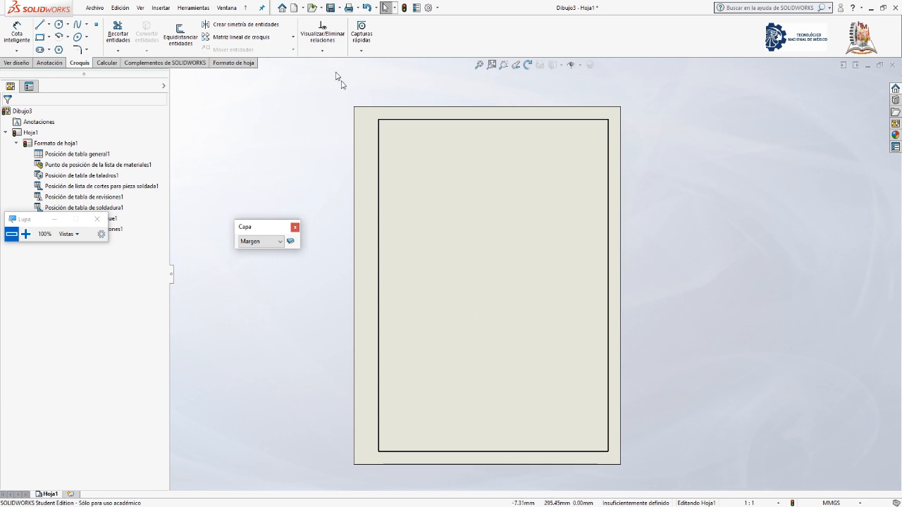
# Start saving the drawing and choose the Tecnologico folder inside Documentos as its location
pyautogui.click(340, 9)
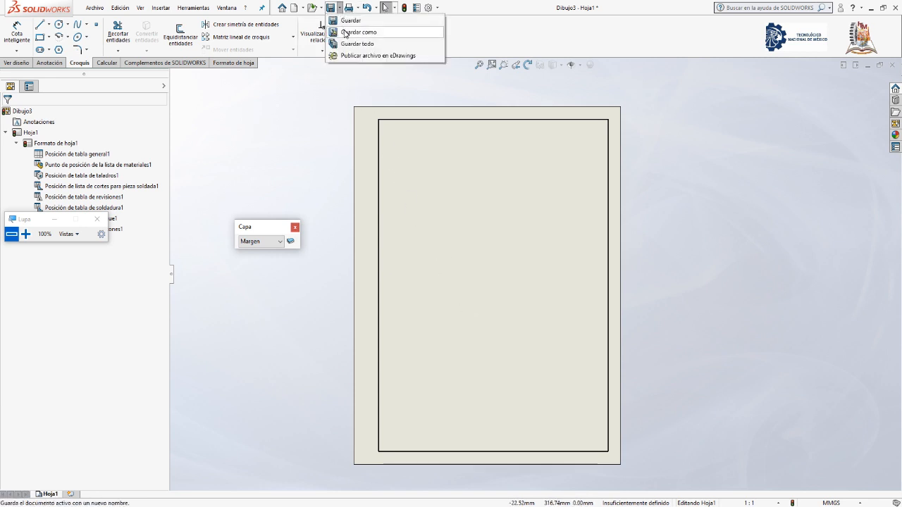
pyautogui.click(352, 21)
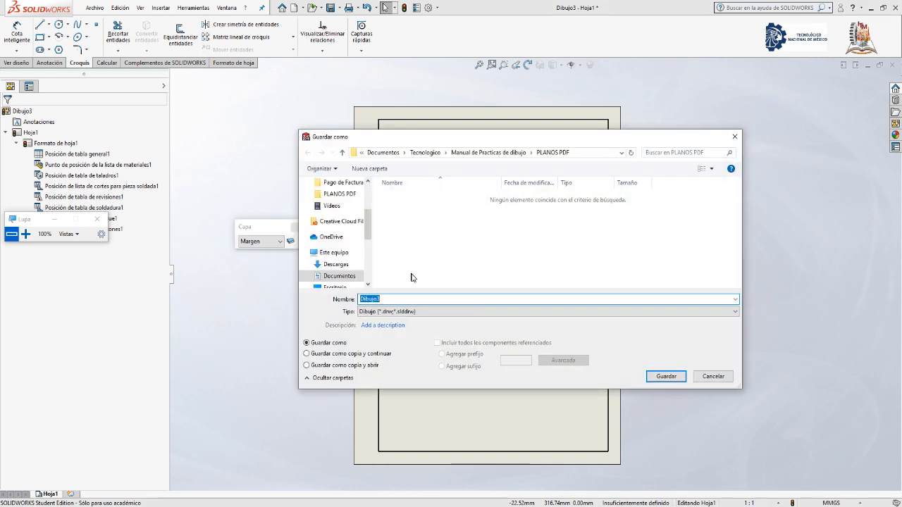
pyautogui.click(25, 234)
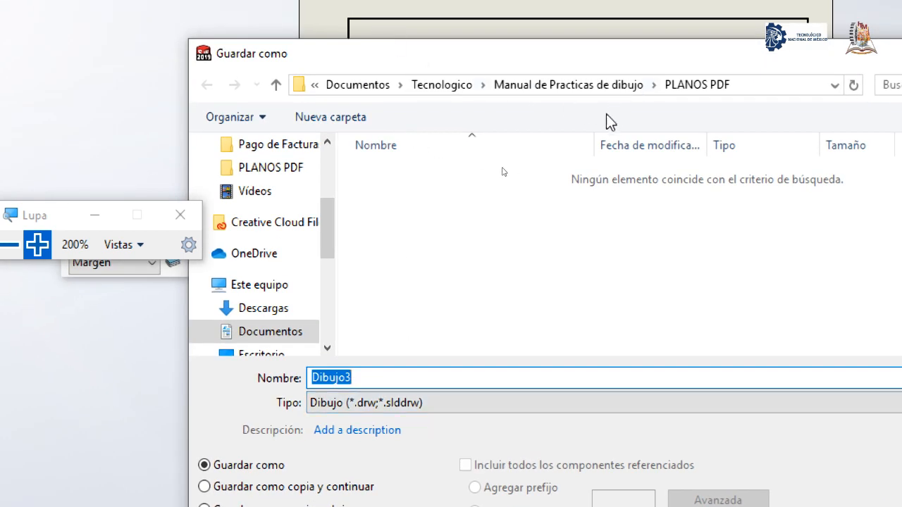
pyautogui.moveTo(324, 238); pyautogui.dragTo(324, 177)
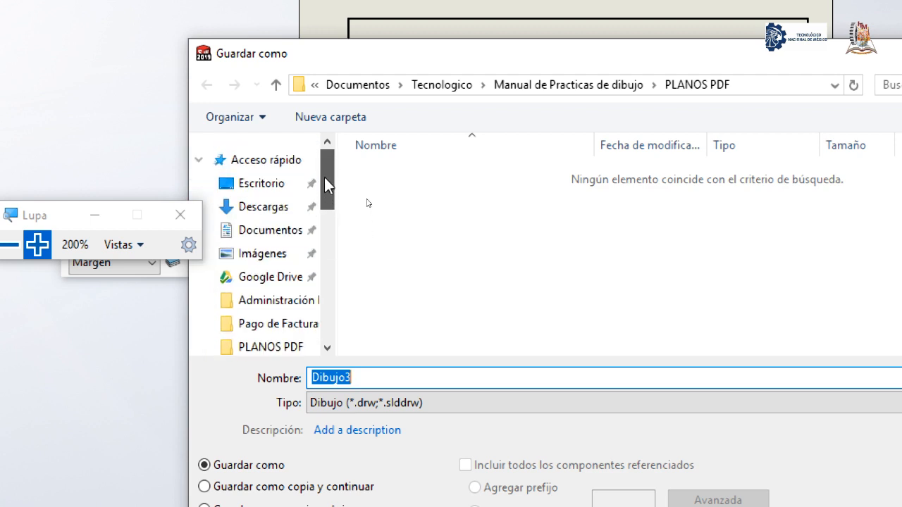
pyautogui.click(284, 233)
pyautogui.scroll(-4, 423, 282)
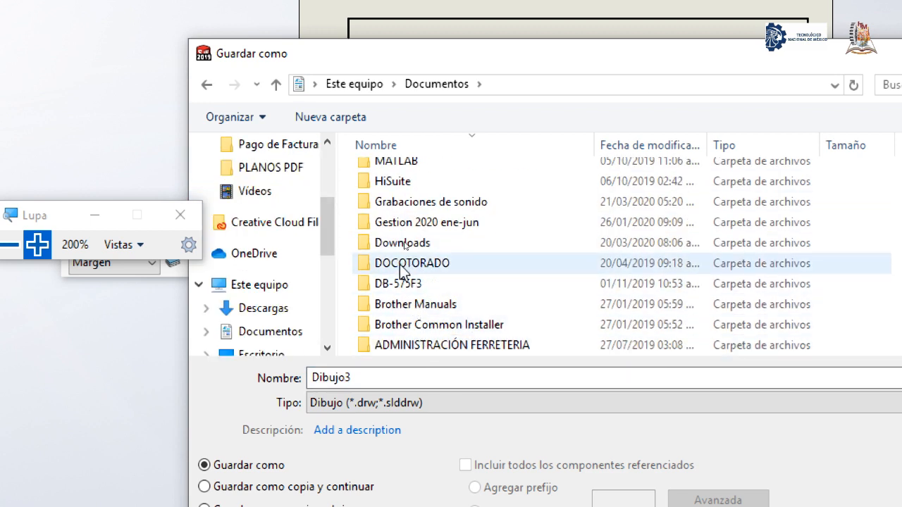
pyautogui.scroll(2, 402, 261)
pyautogui.scroll(2, 398, 232)
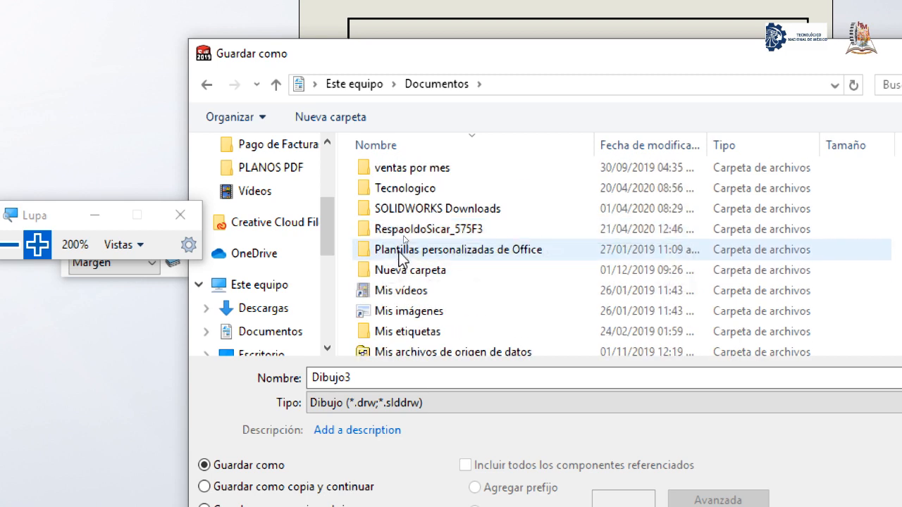
pyautogui.click(387, 197)
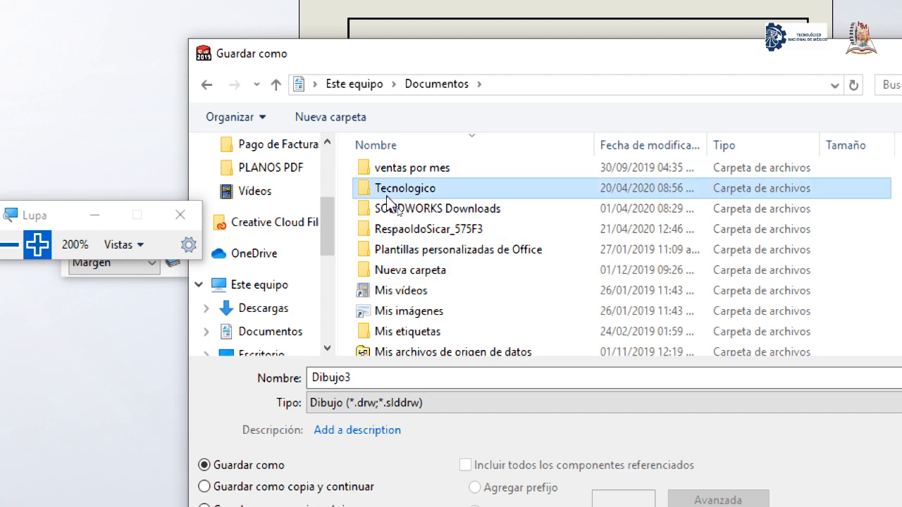
pyautogui.doubleClick(386, 197)
# Name the drawing file "Formato de hoja carta" and save it as a Dibujo (*.drw;*.slddrw) file
pyautogui.doubleClick(364, 379)
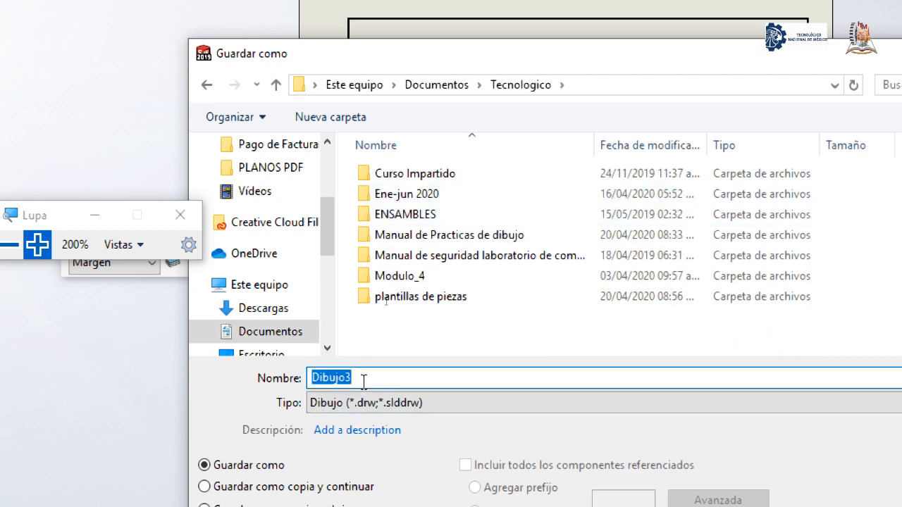
pyautogui.write('Formato de hoja carta')
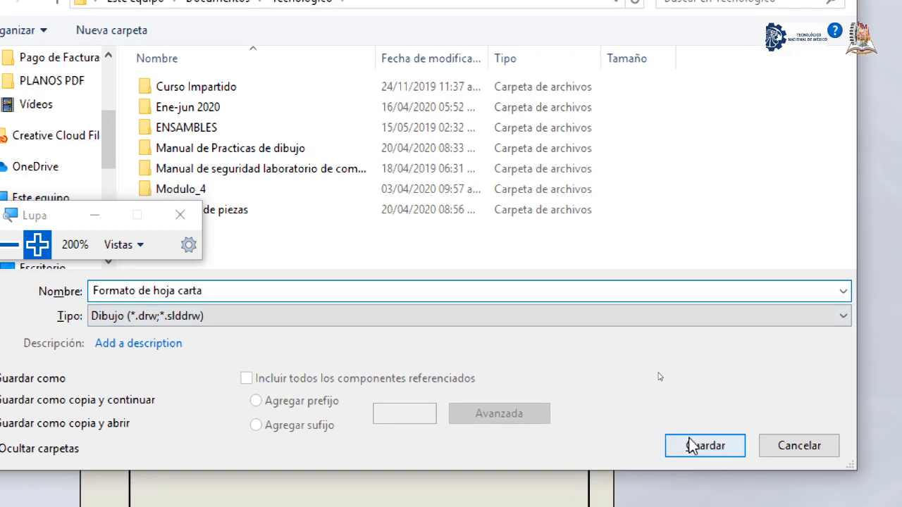
pyautogui.click(691, 444)
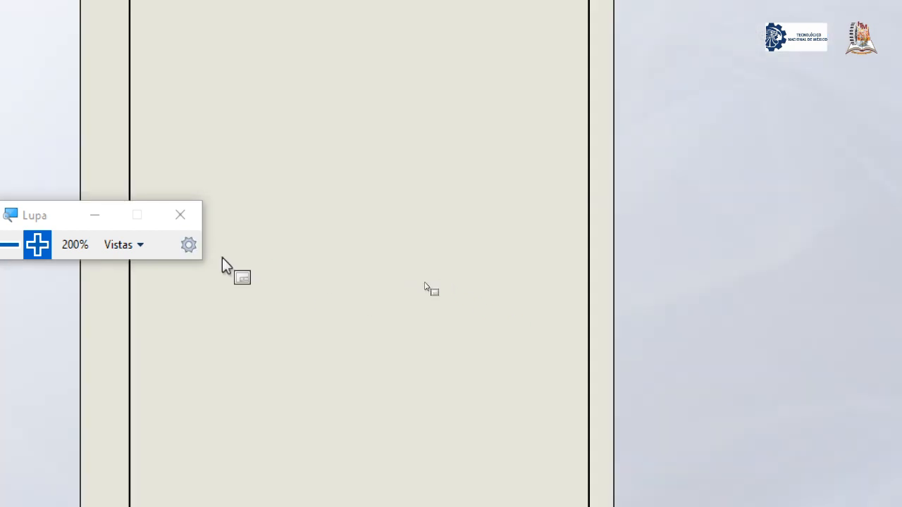